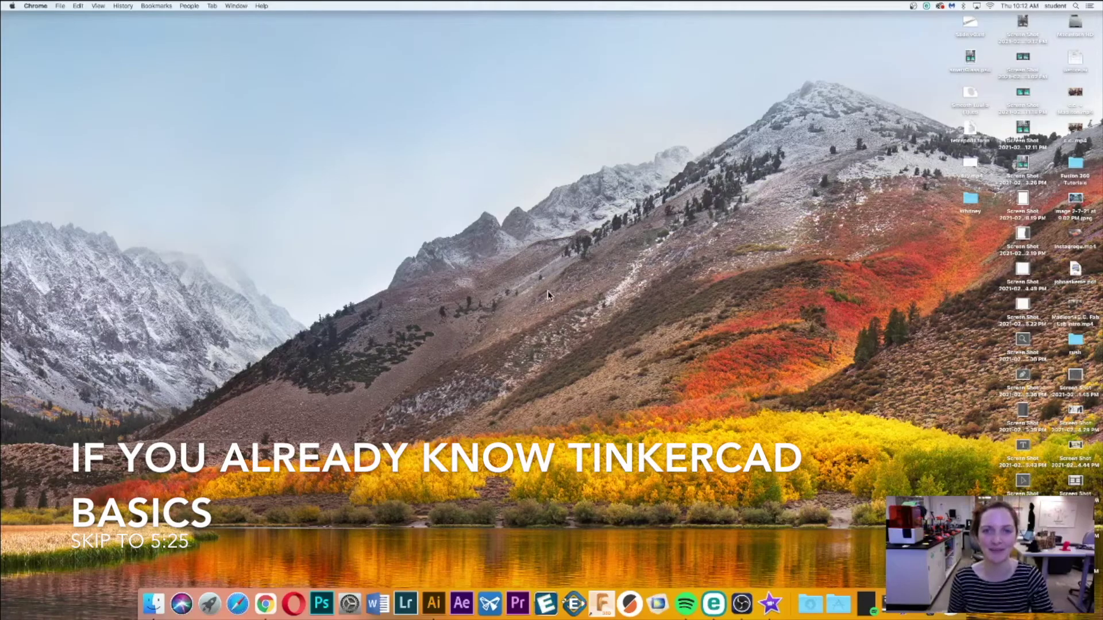
Step: Launch Google Chrome and load tinkercad.com from the address bar suggestion
left_click(265, 603)
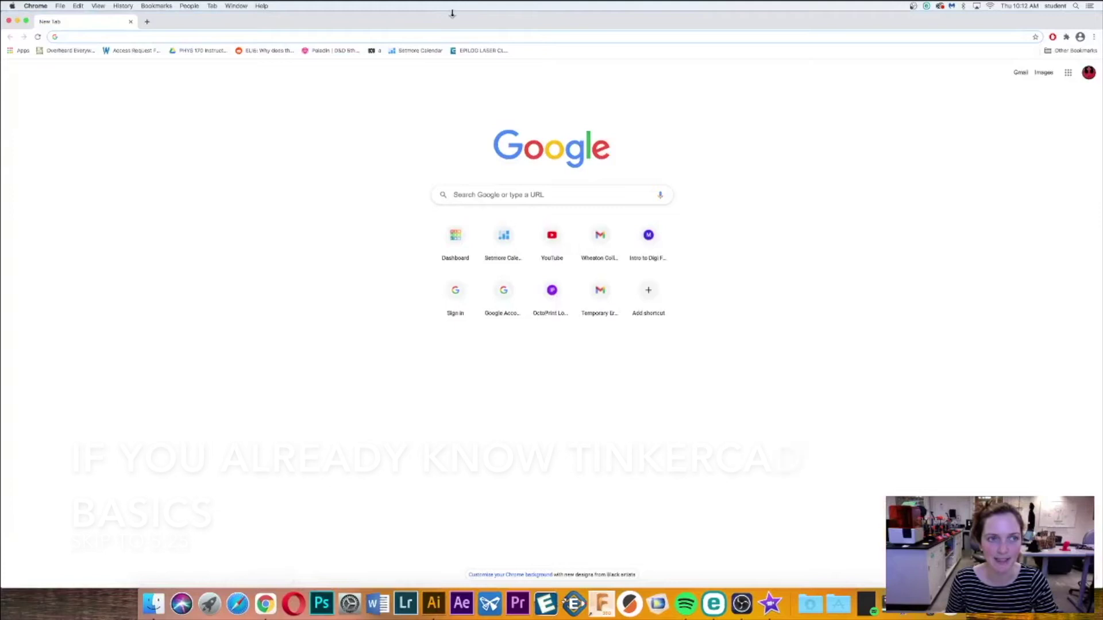
type("tin")
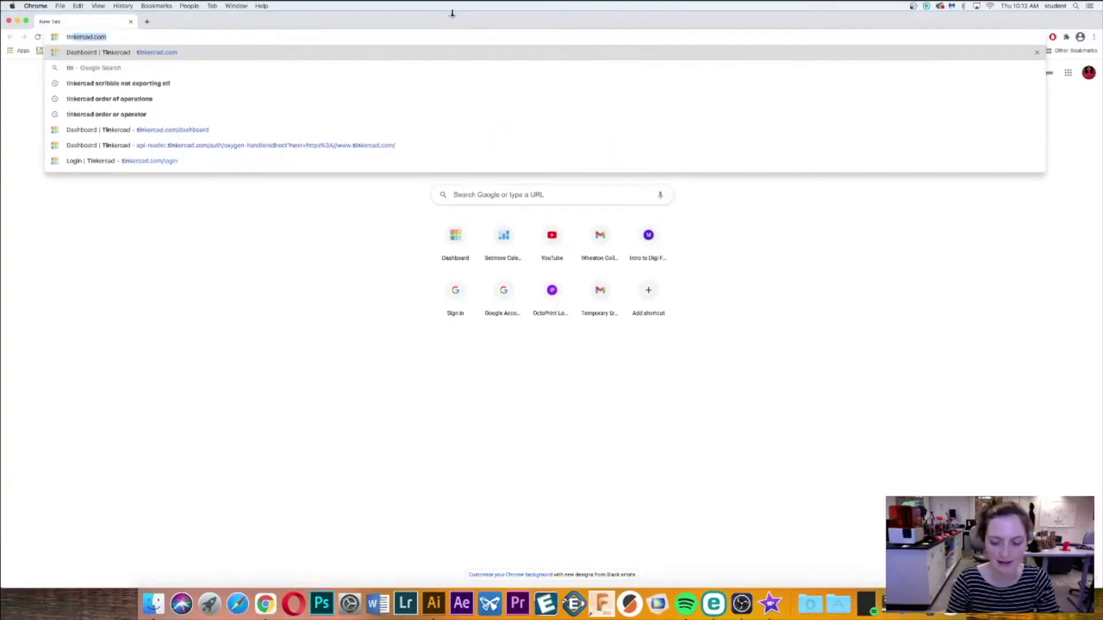
key("Return")
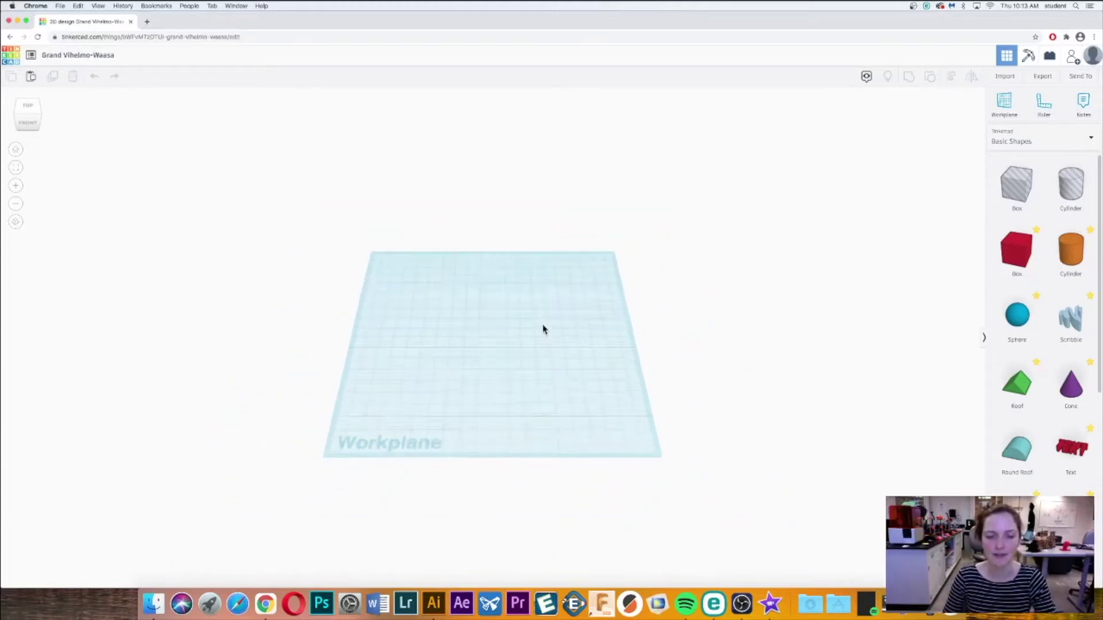
scroll(543, 329, "down", 5)
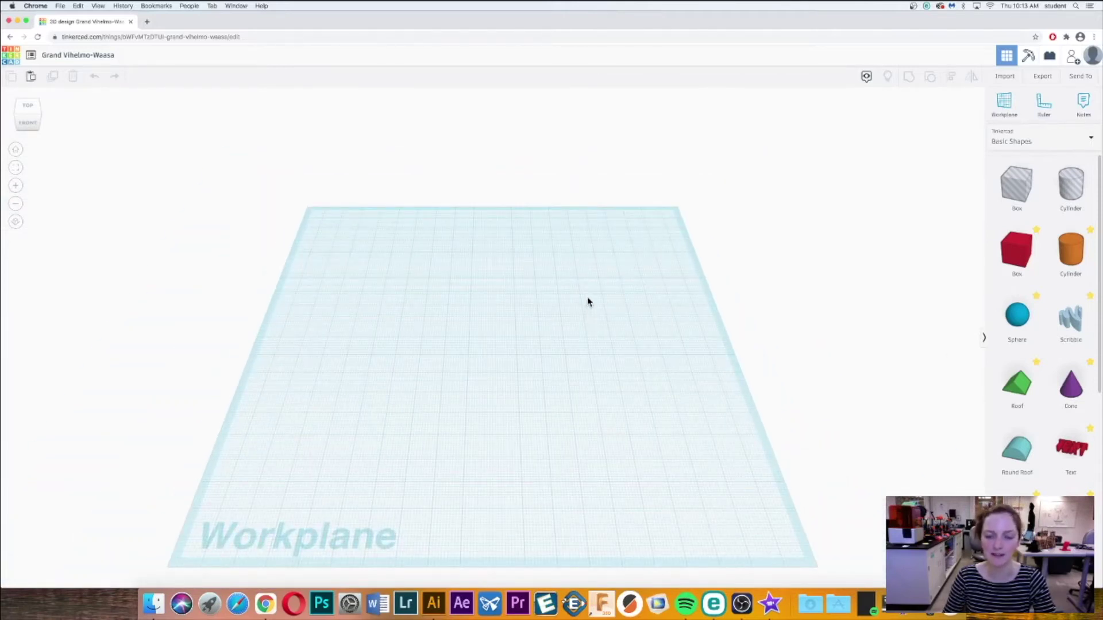
right_click_drag(610, 313, 91, 192)
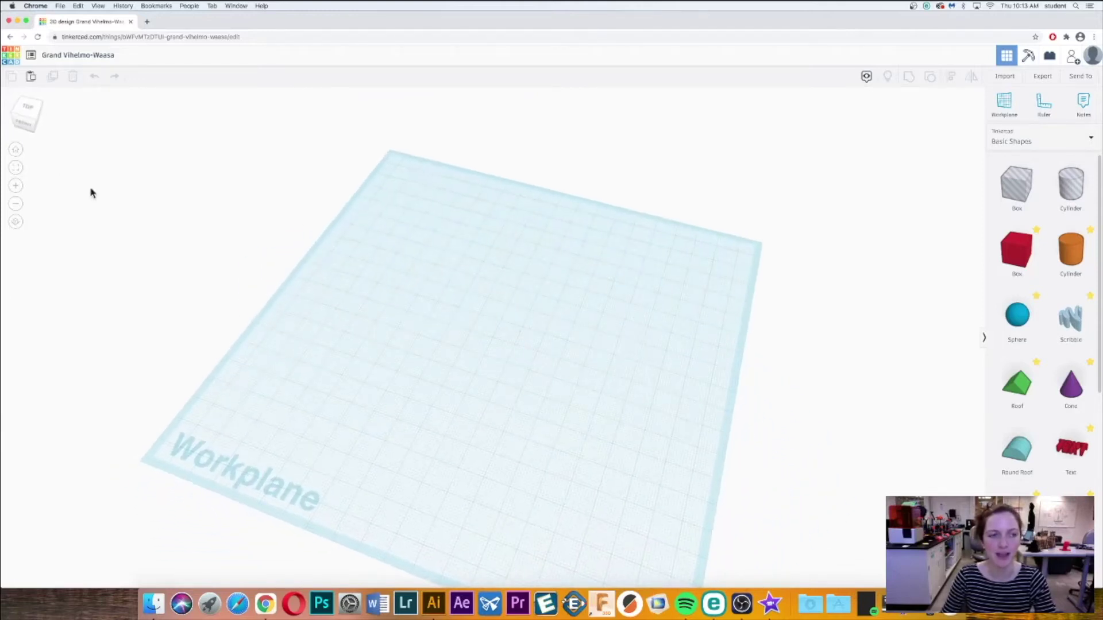
left_click(27, 112)
left_click_drag(15, 128, 18, 128)
left_click(15, 128)
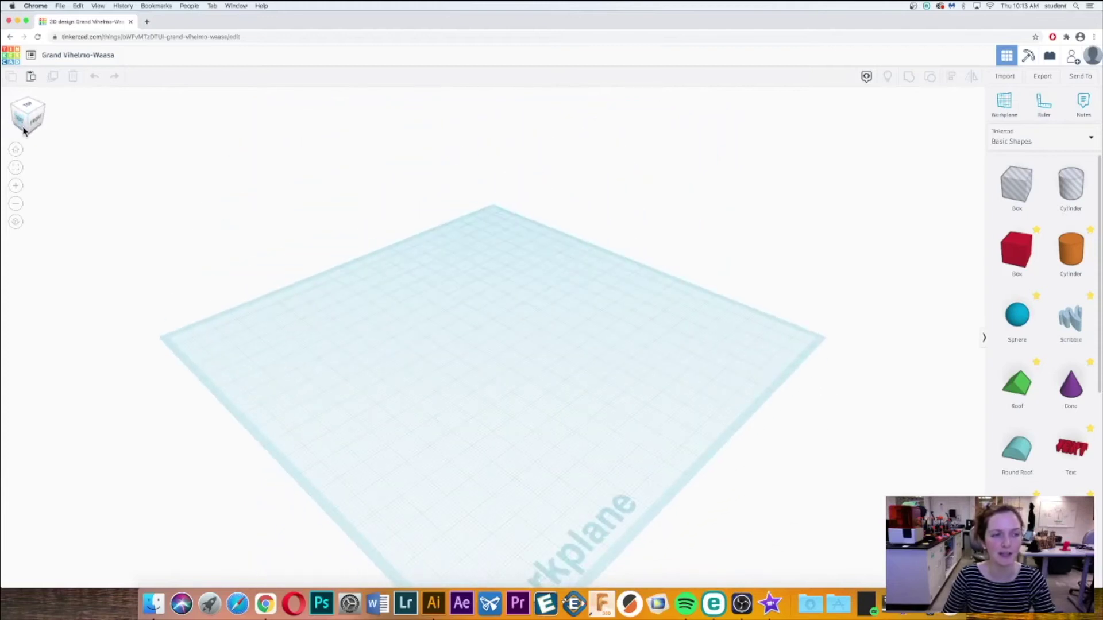
left_click(29, 132)
left_click(28, 128)
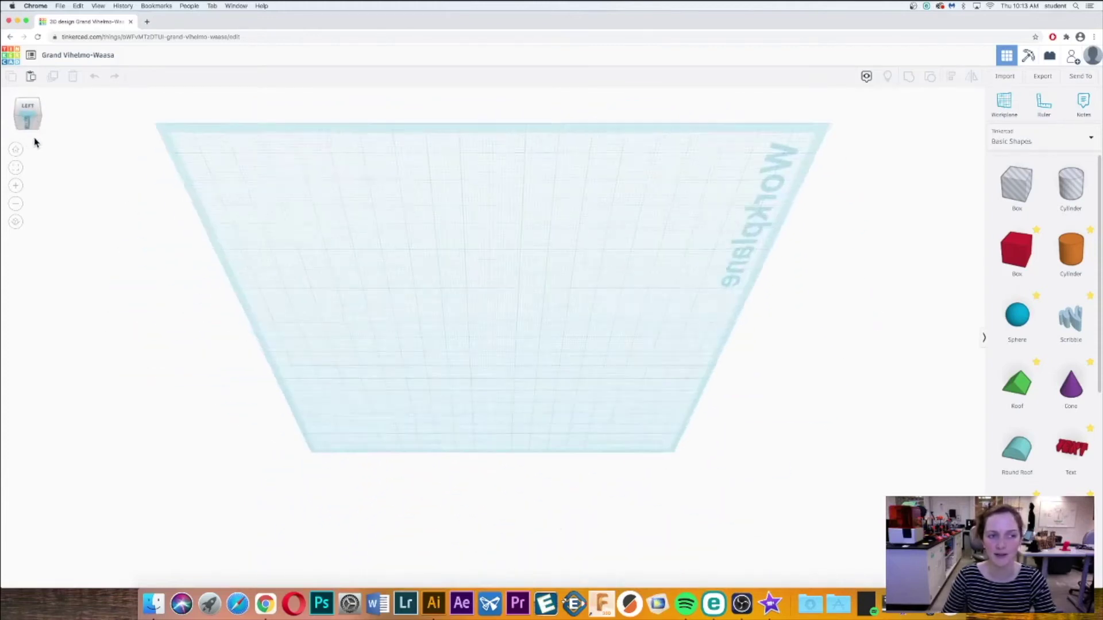
left_click(41, 131)
left_click(32, 141)
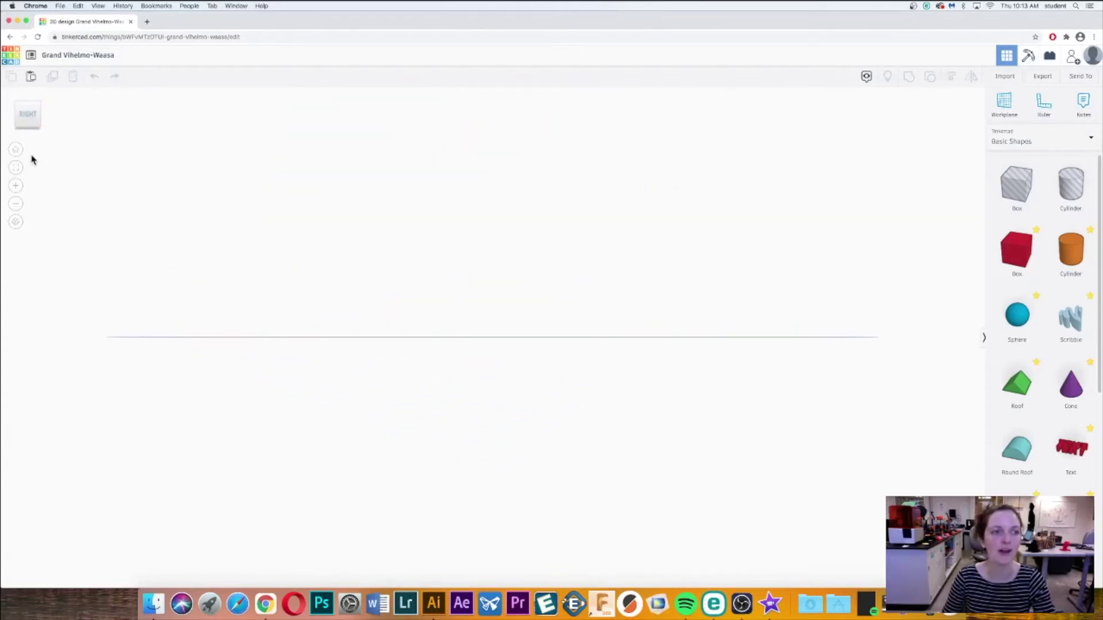
left_click(17, 156)
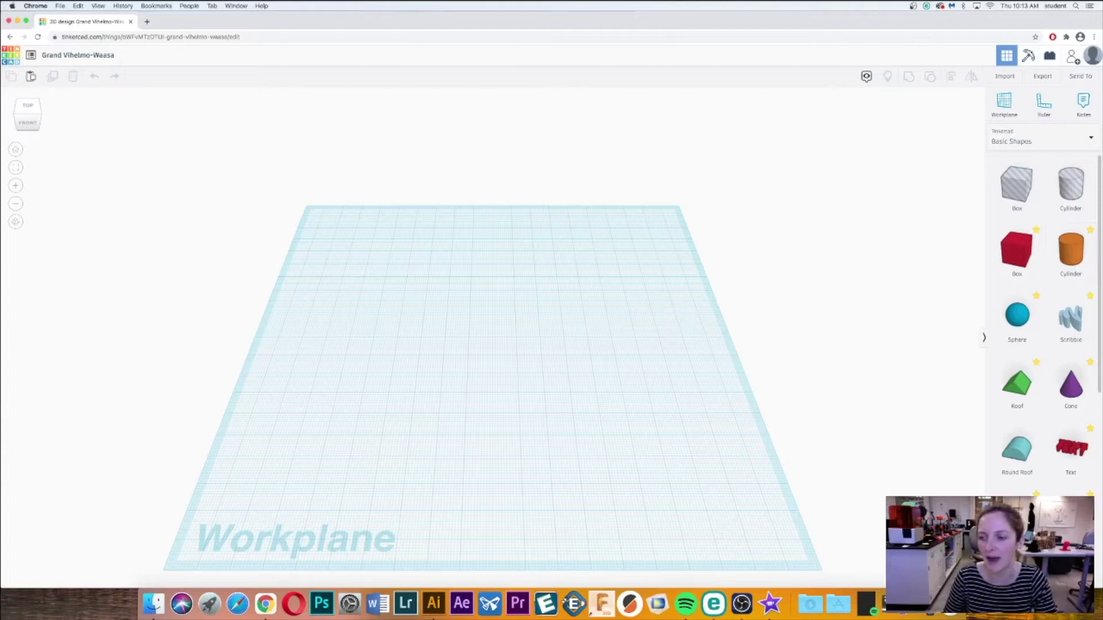
scroll(1050, 478, "down", 5)
scroll(1050, 478, "up", 5)
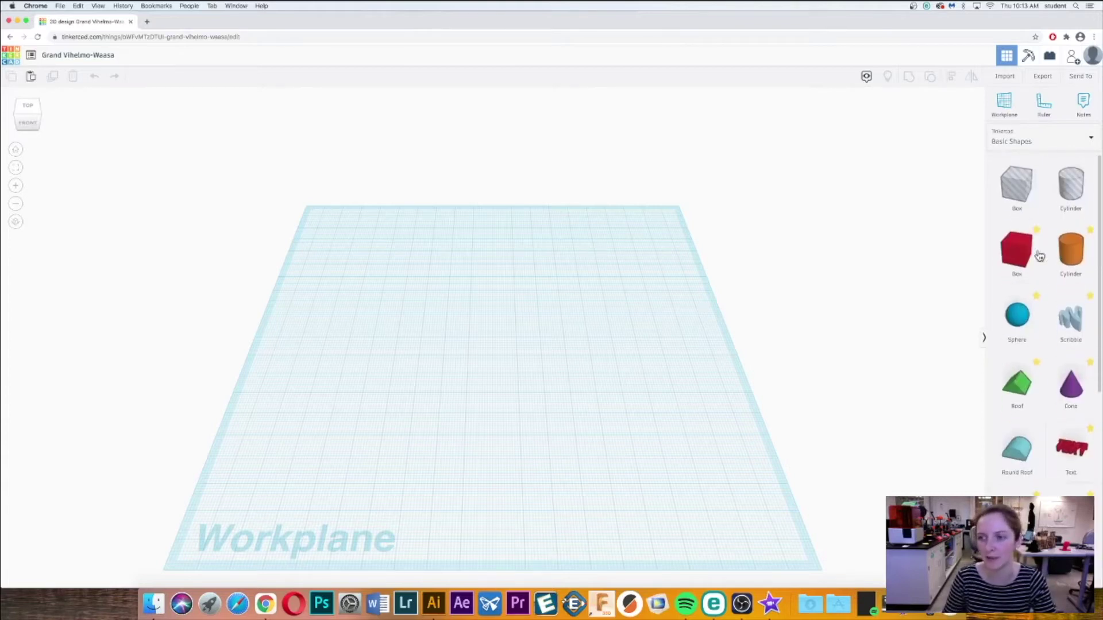
left_click(1041, 142)
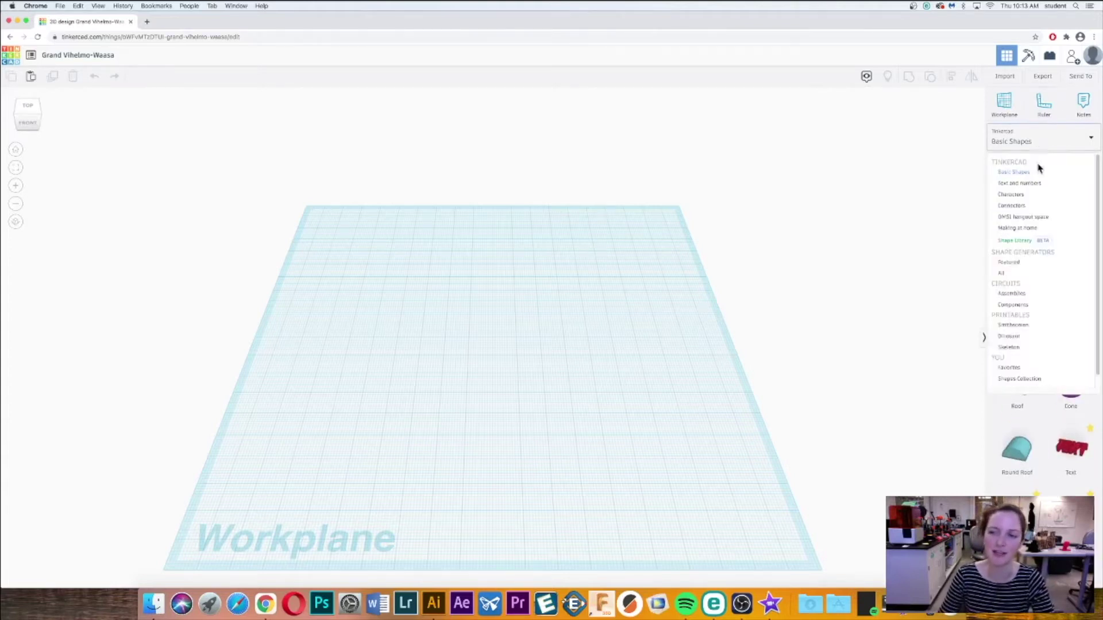
left_click(1028, 294)
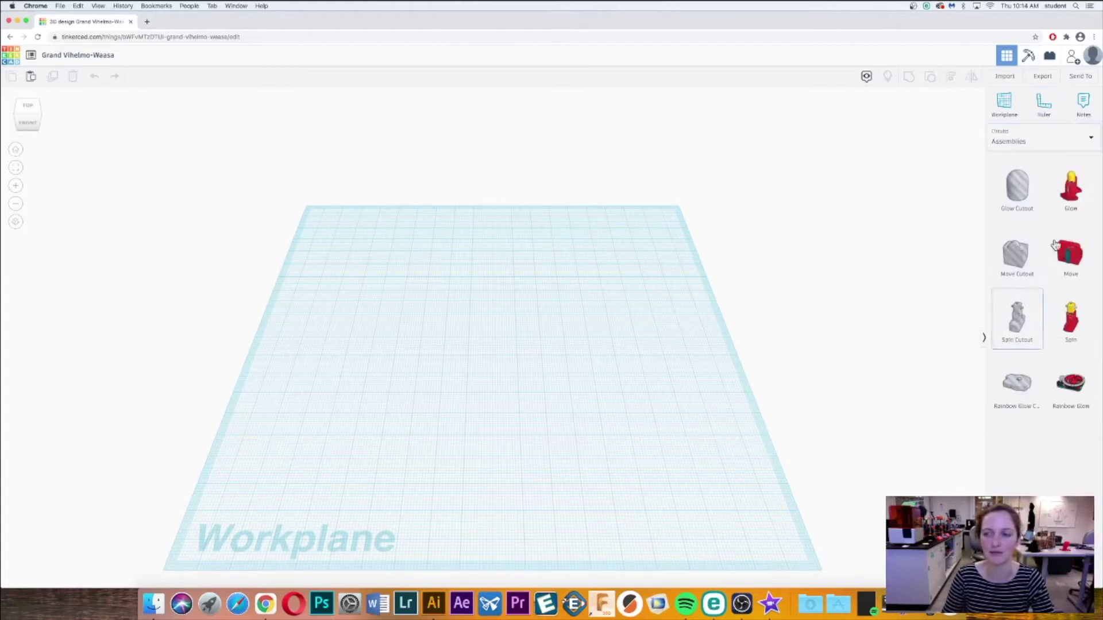
left_click(1046, 140)
left_click(1042, 347)
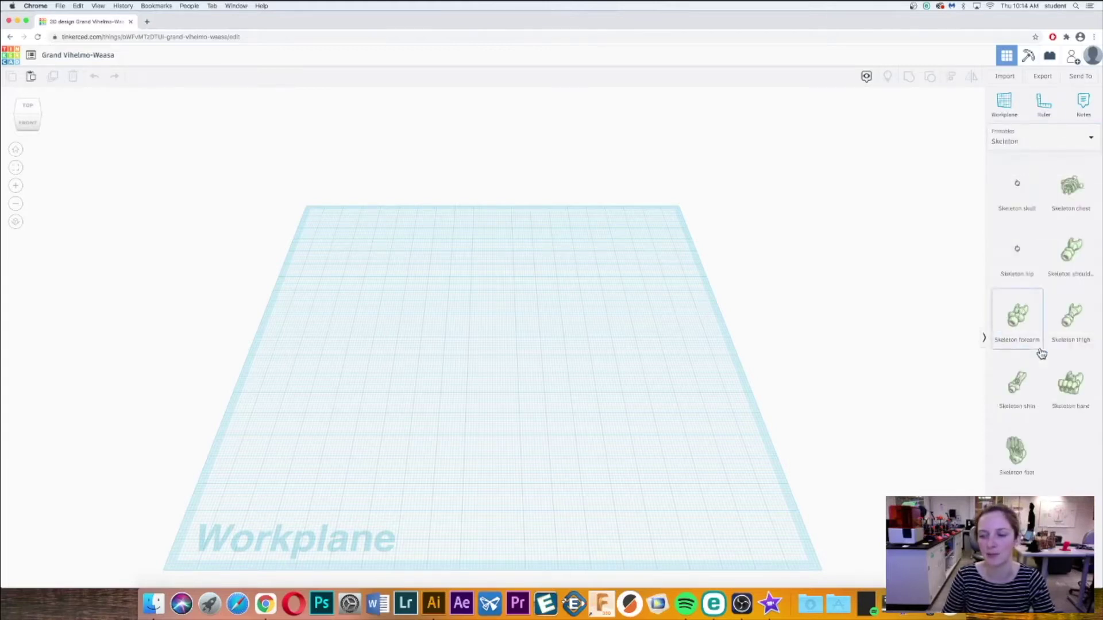
left_click(1031, 142)
left_click(1024, 172)
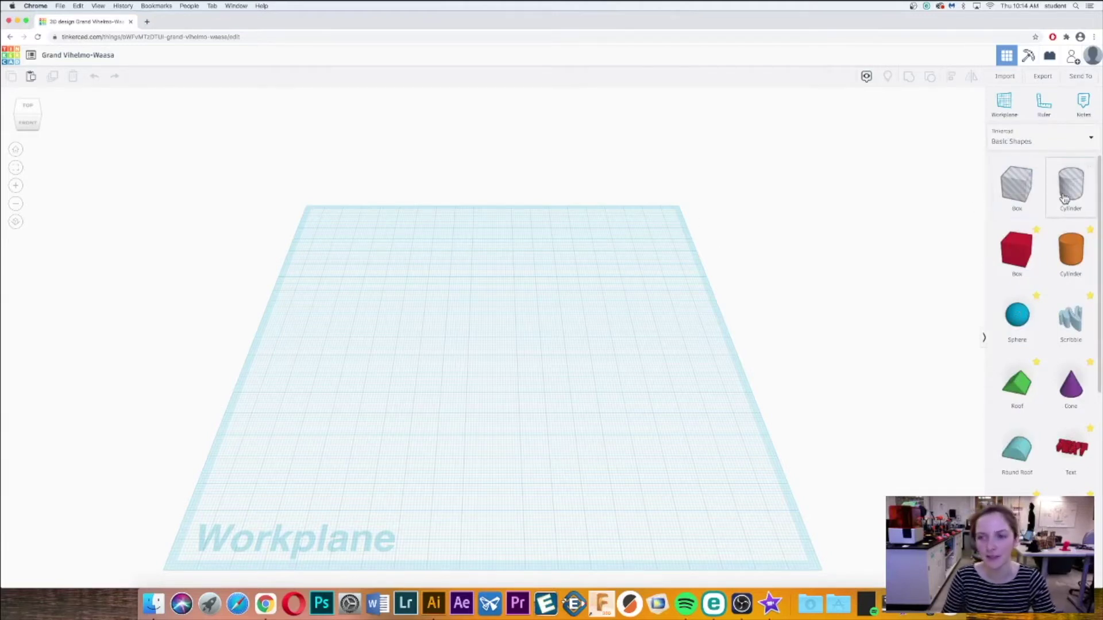
Step: Drop a red box on the workplane, stretch it large, then undo back to a cube
left_click_drag(1017, 250, 515, 341)
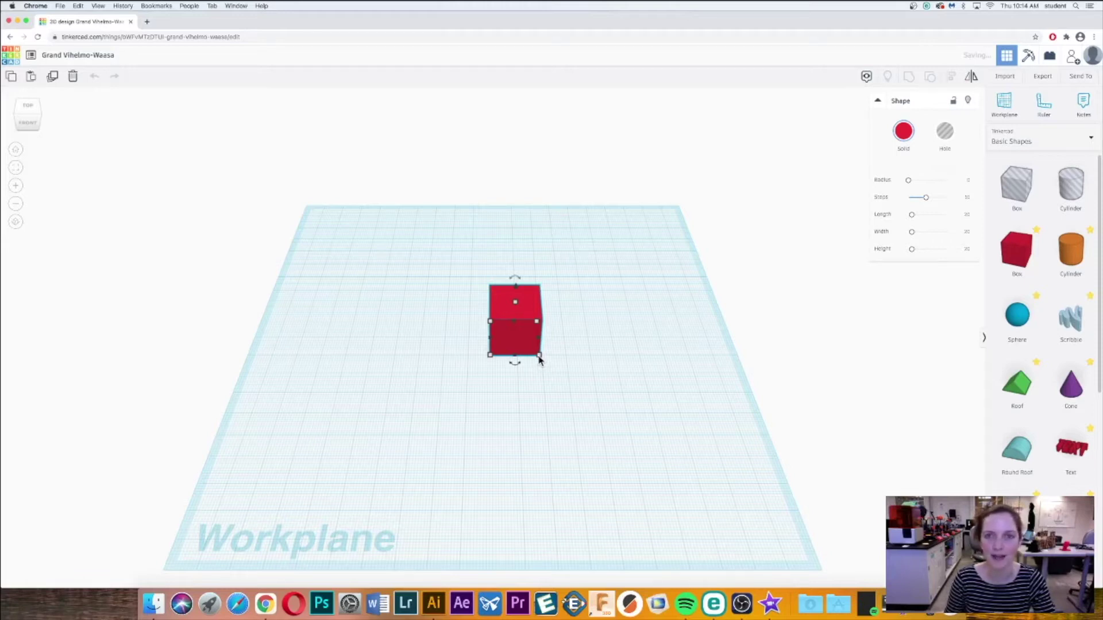
left_click_drag(538, 360, 742, 500)
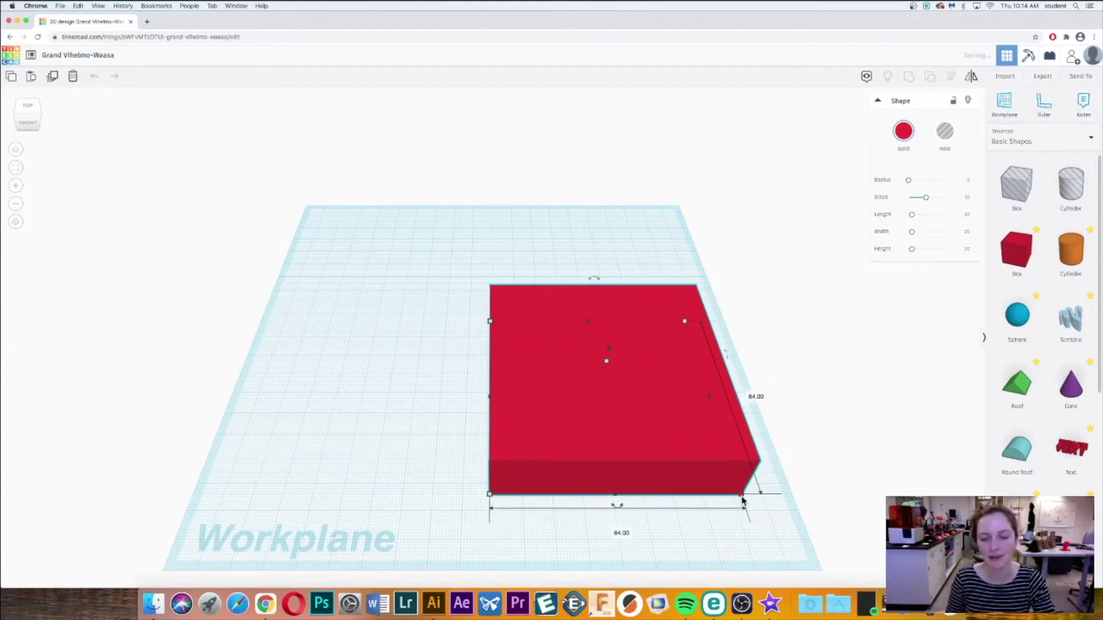
left_click_drag(742, 499, 742, 498)
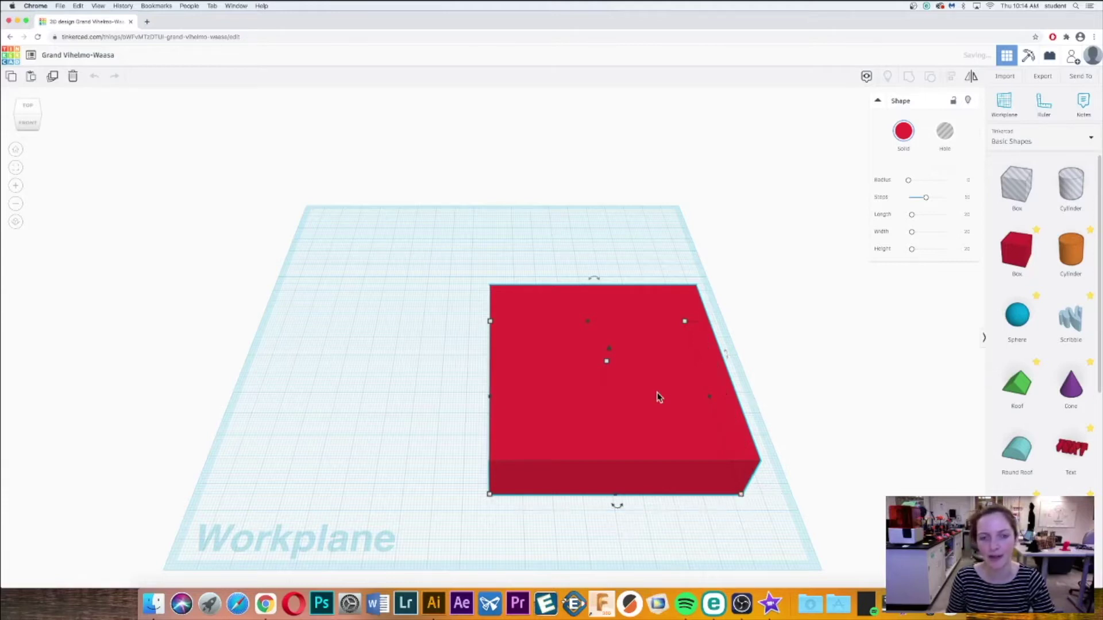
right_click_drag(817, 382, 758, 335)
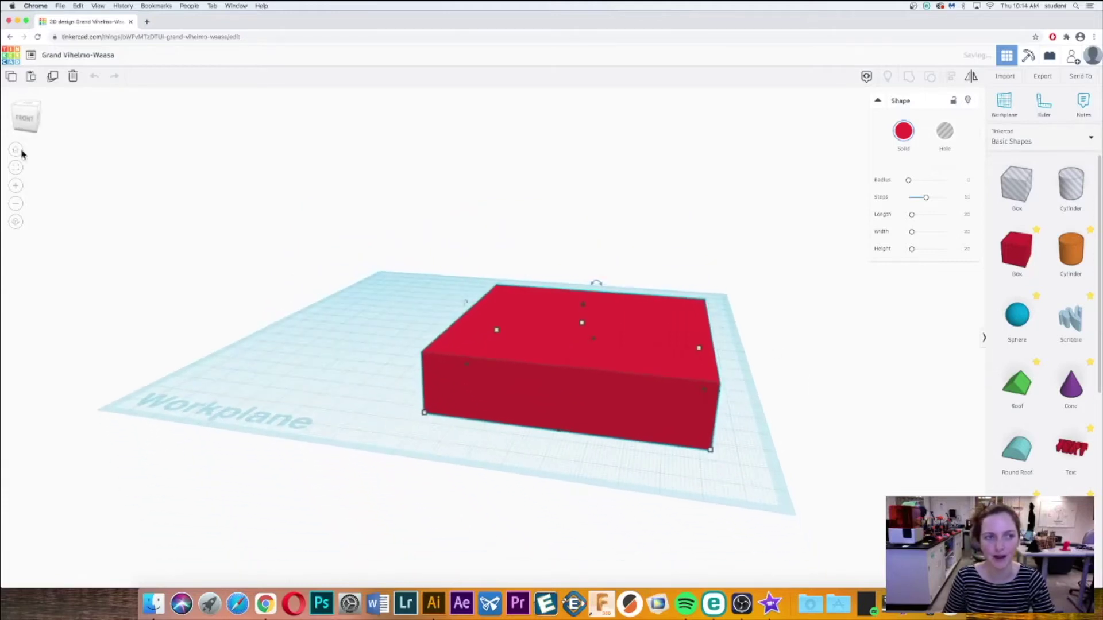
left_click(91, 78)
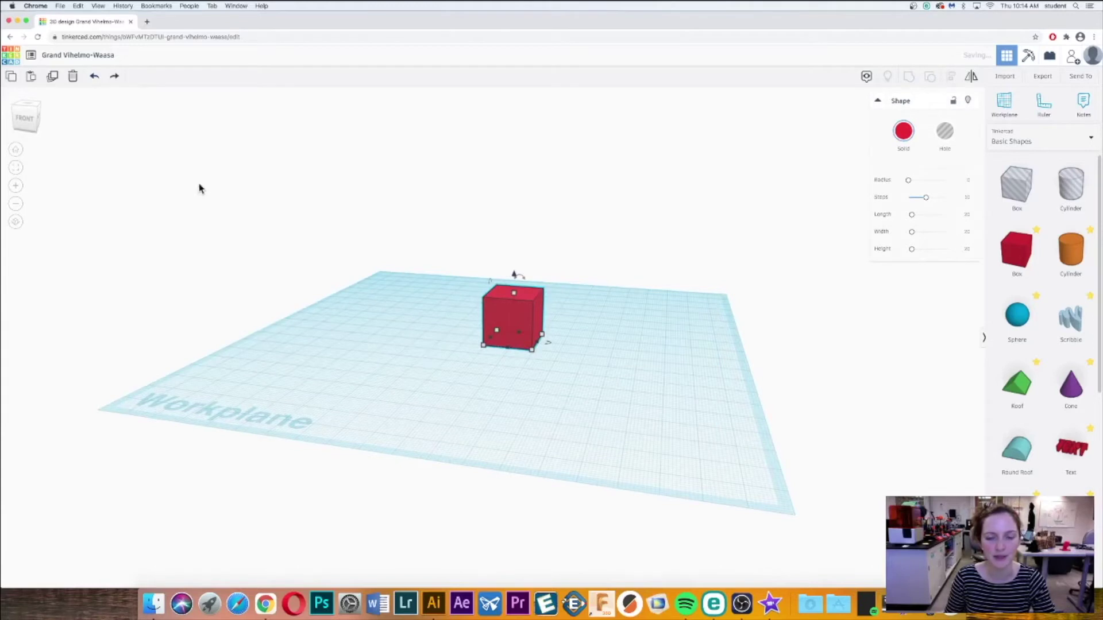
Step: Enlarge the red box's footprint slightly and adjust its height
right_click_drag(210, 195, 239, 243)
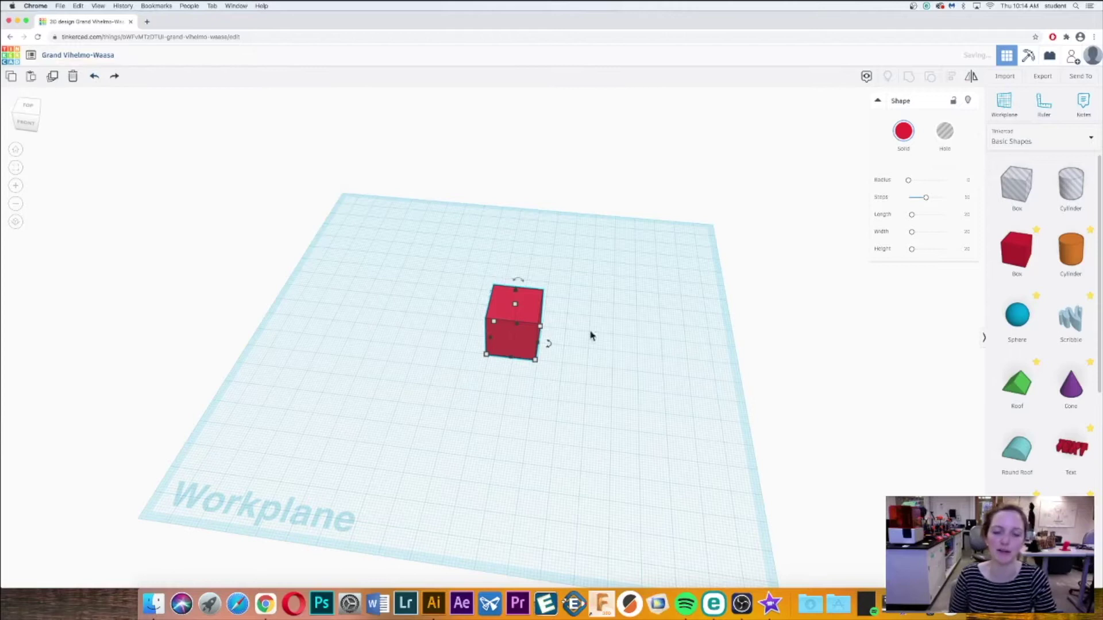
right_click_drag(608, 340, 631, 332)
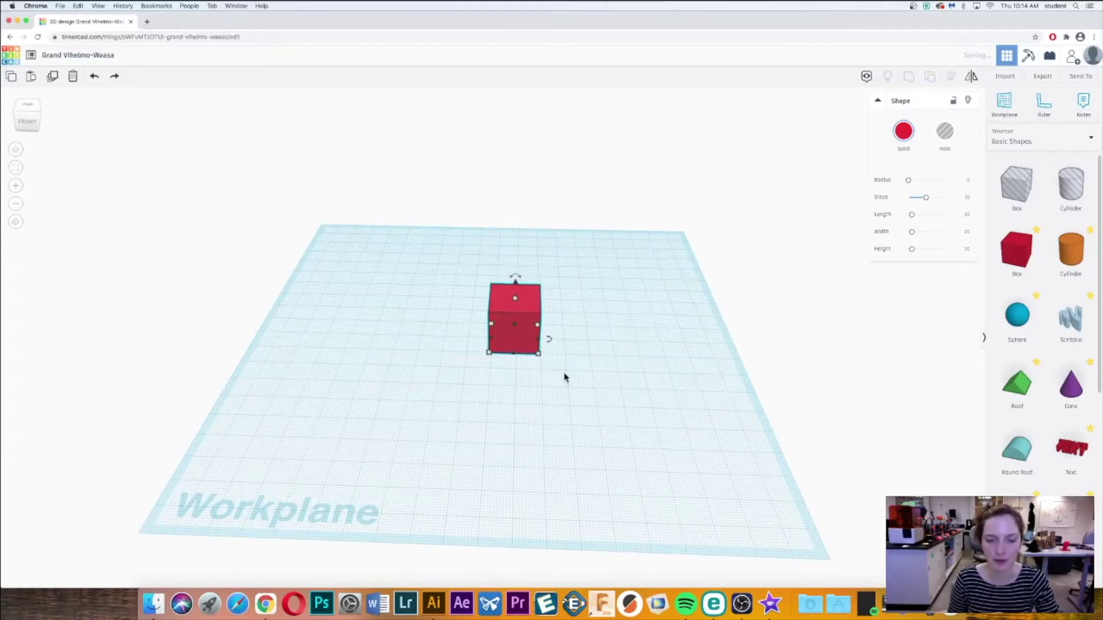
mouse_move(540, 357)
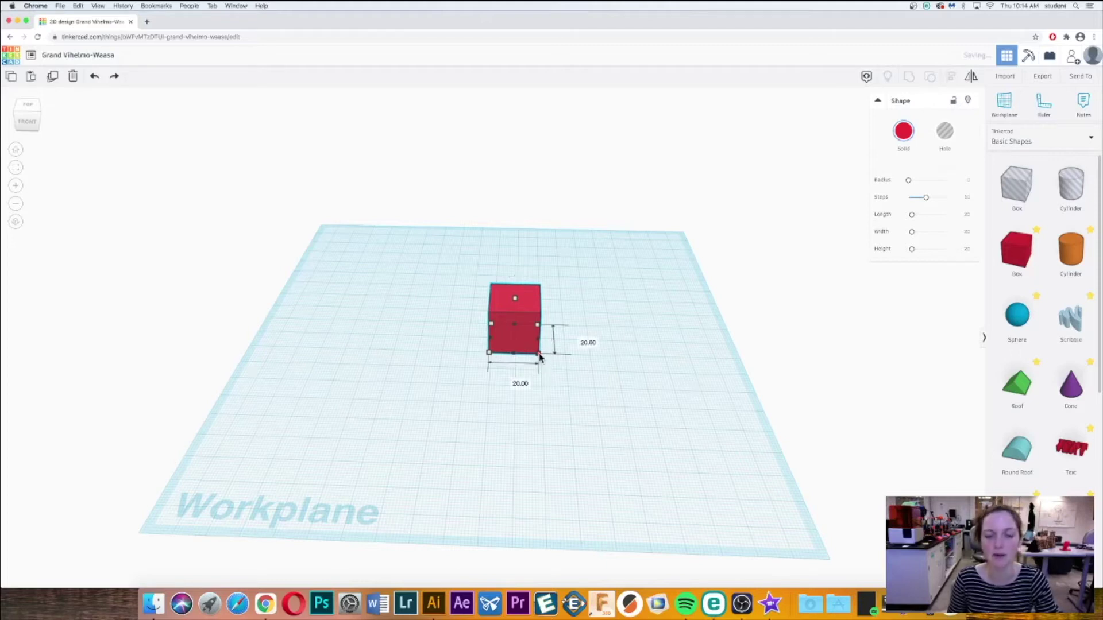
mouse_move(540, 357)
left_mouse_down()
mouse_move(615, 374)
mouse_move(602, 376)
mouse_move(593, 370)
mouse_move(636, 369)
mouse_move(575, 357)
mouse_move(665, 374)
mouse_move(539, 367)
mouse_move(632, 368)
mouse_move(555, 363)
left_mouse_up()
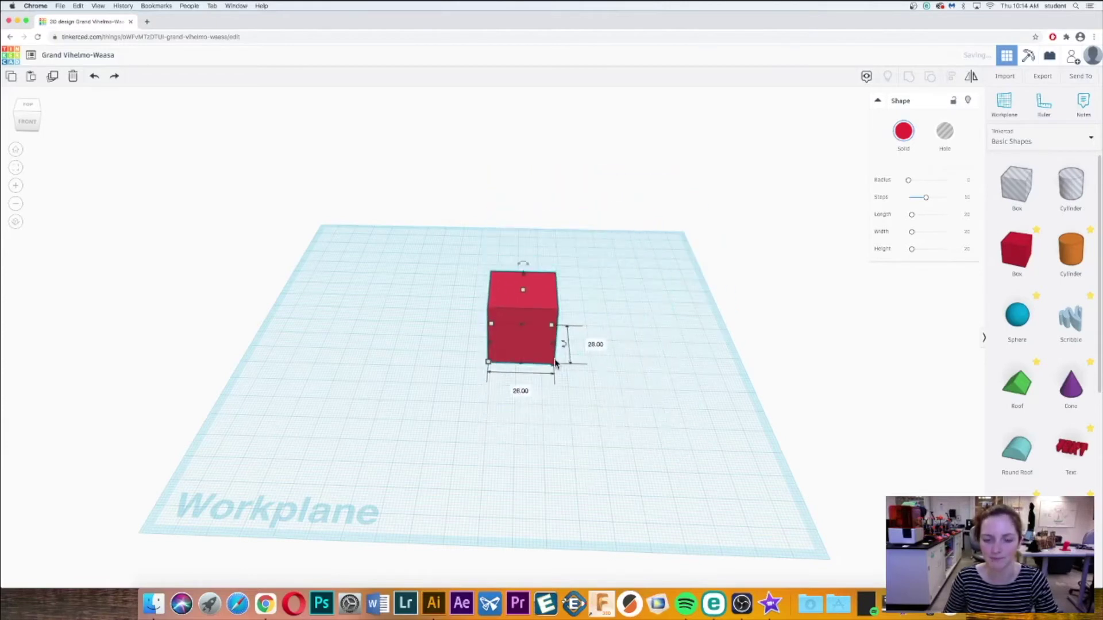
left_click(521, 390)
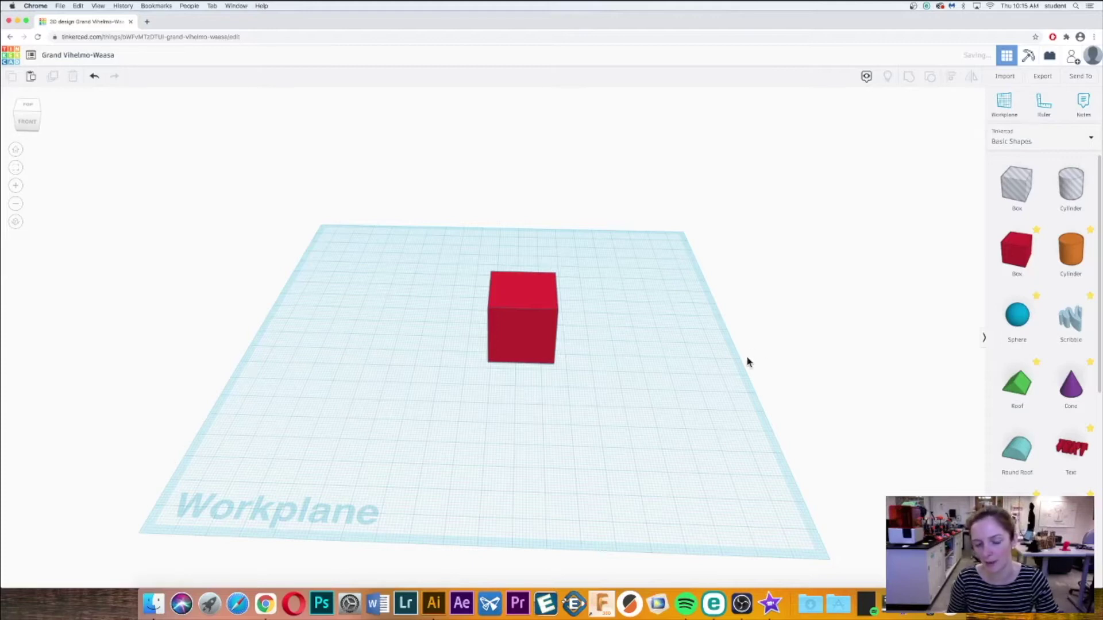
left_click(517, 331)
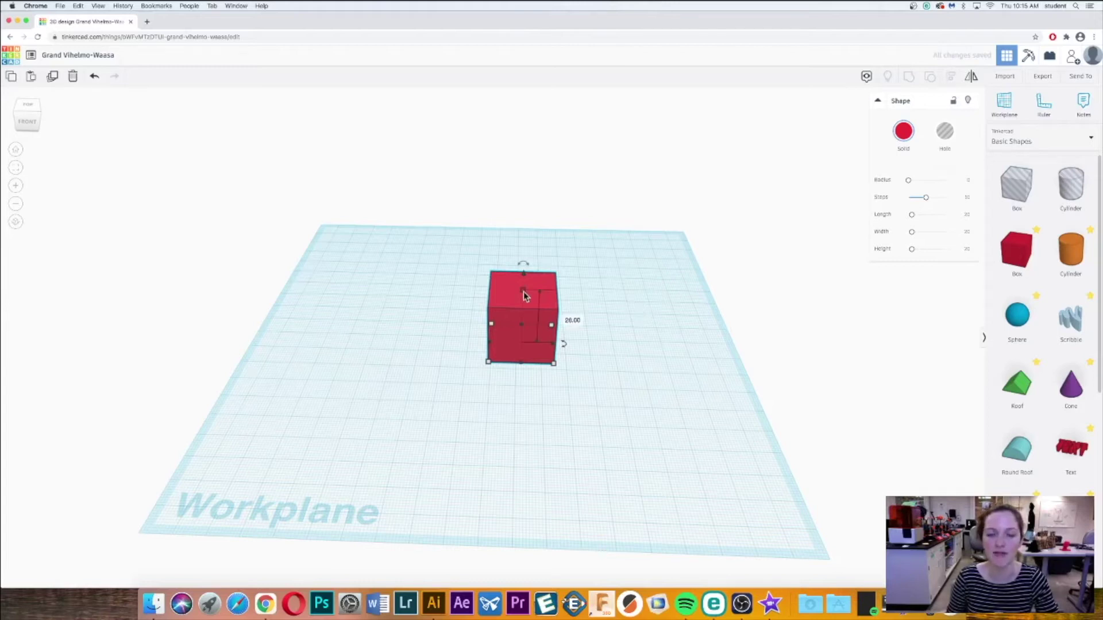
mouse_move(522, 291)
left_mouse_down()
mouse_move(536, 216)
mouse_move(525, 170)
mouse_move(522, 297)
mouse_move(522, 190)
mouse_move(522, 287)
left_mouse_up()
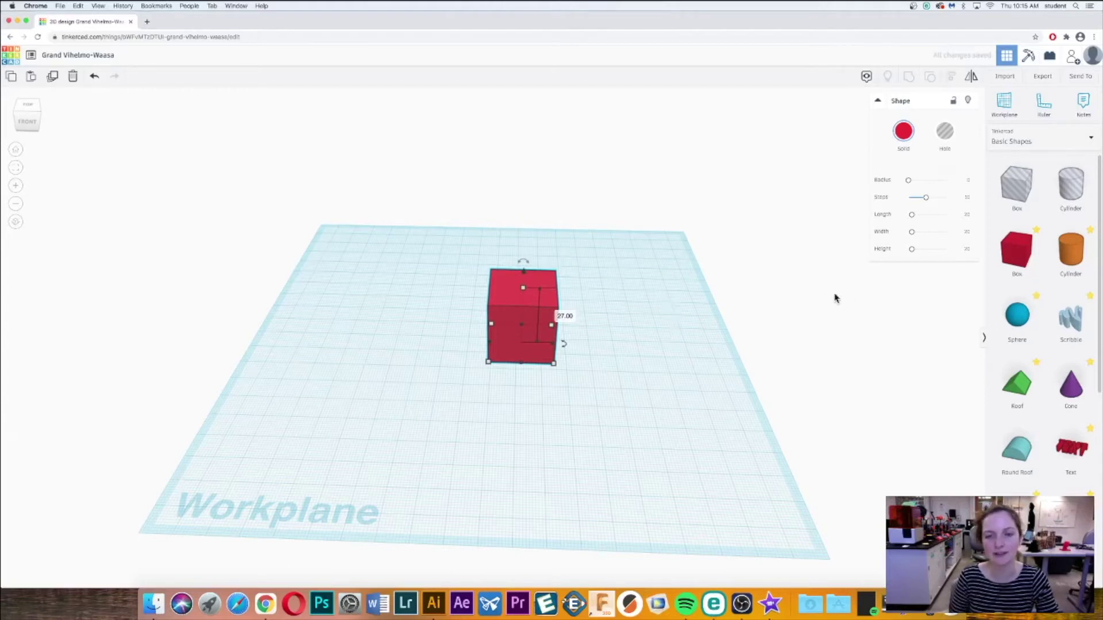
left_click(736, 310)
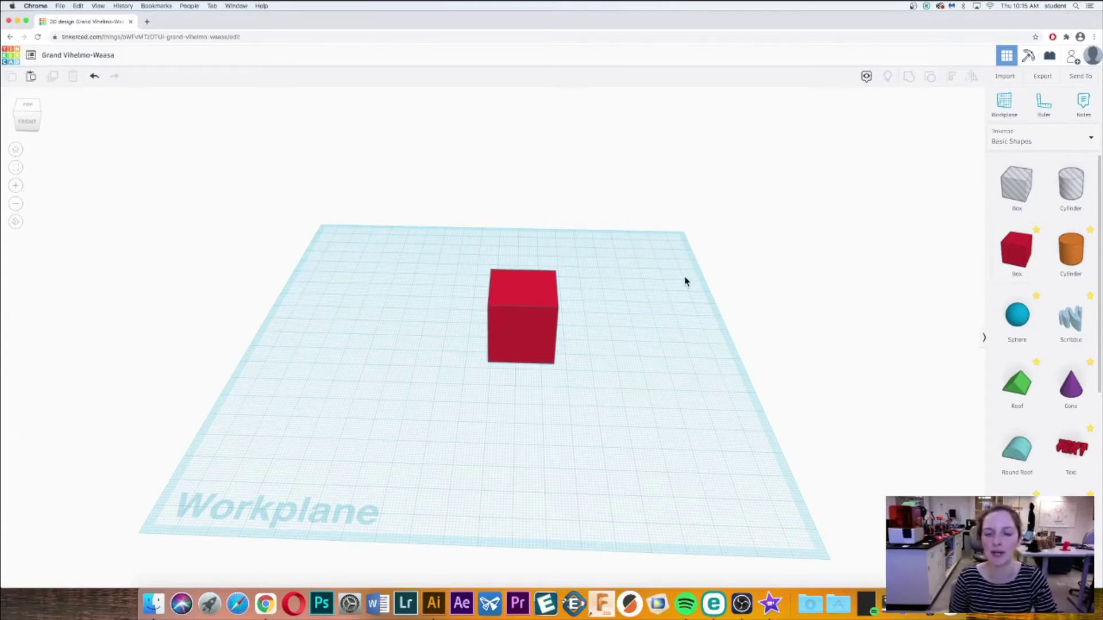
Step: Place a cylinder left of the red box and stretch it much taller
right_click_drag(677, 307, 867, 273)
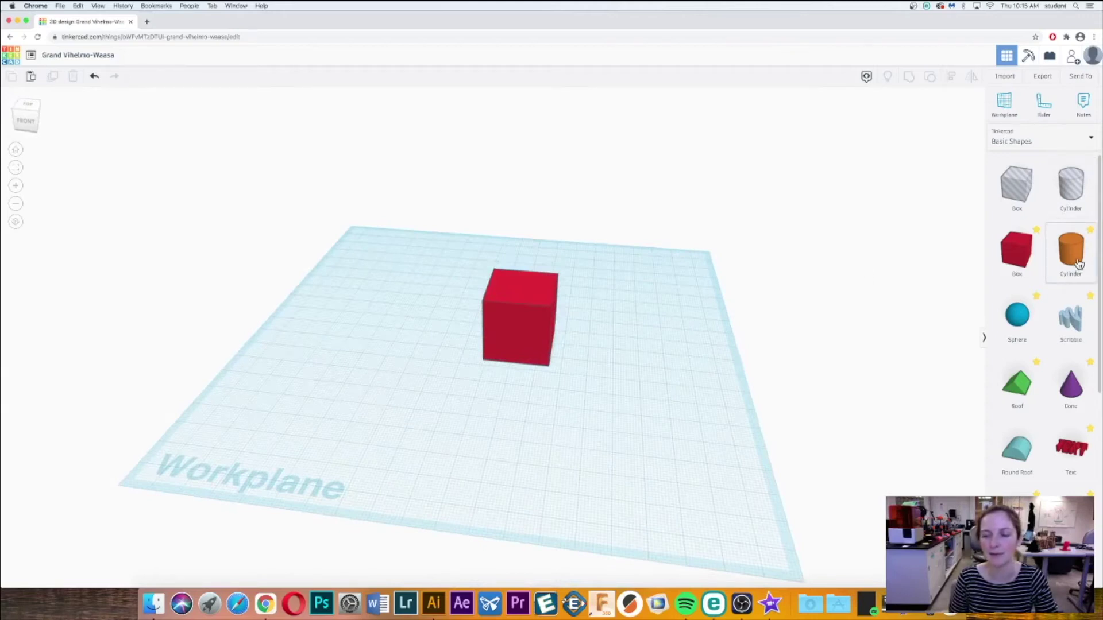
left_click_drag(1079, 263, 412, 345)
right_click_drag(546, 408, 552, 373)
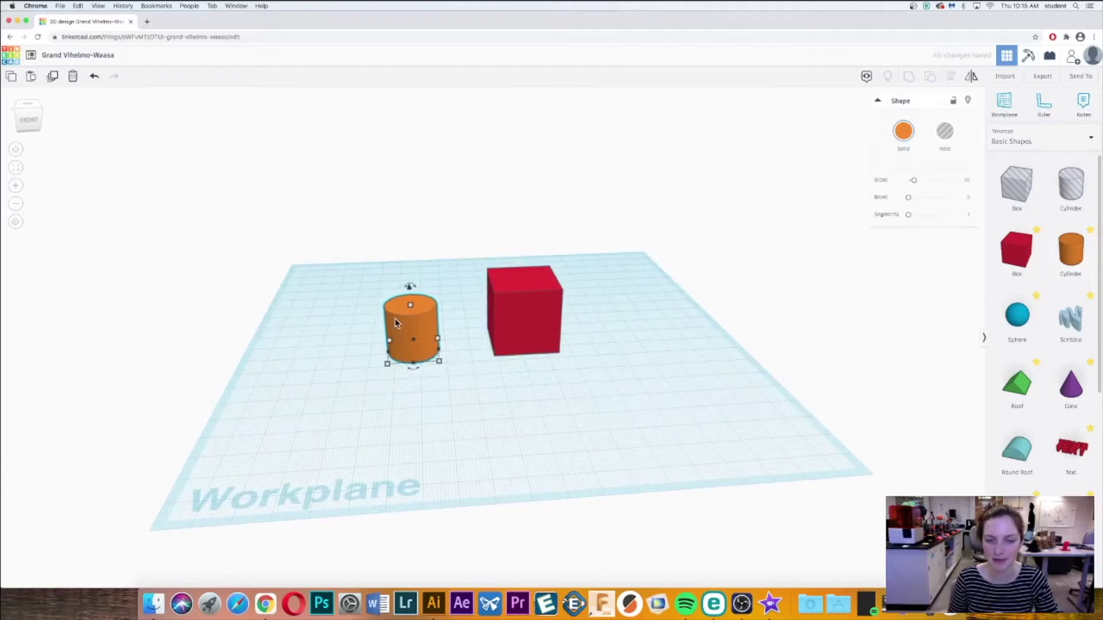
left_click_drag(410, 305, 396, 197)
Step: Turn the cylinder into a hole, nudge it beside the box, and select both shapes
left_click(387, 364)
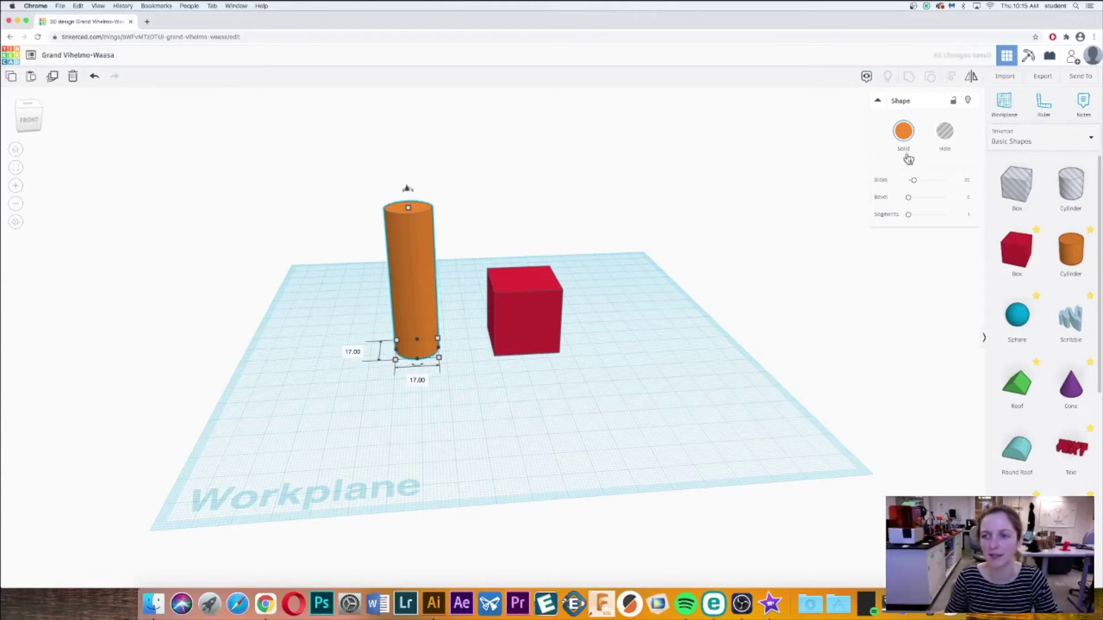
left_click(947, 136)
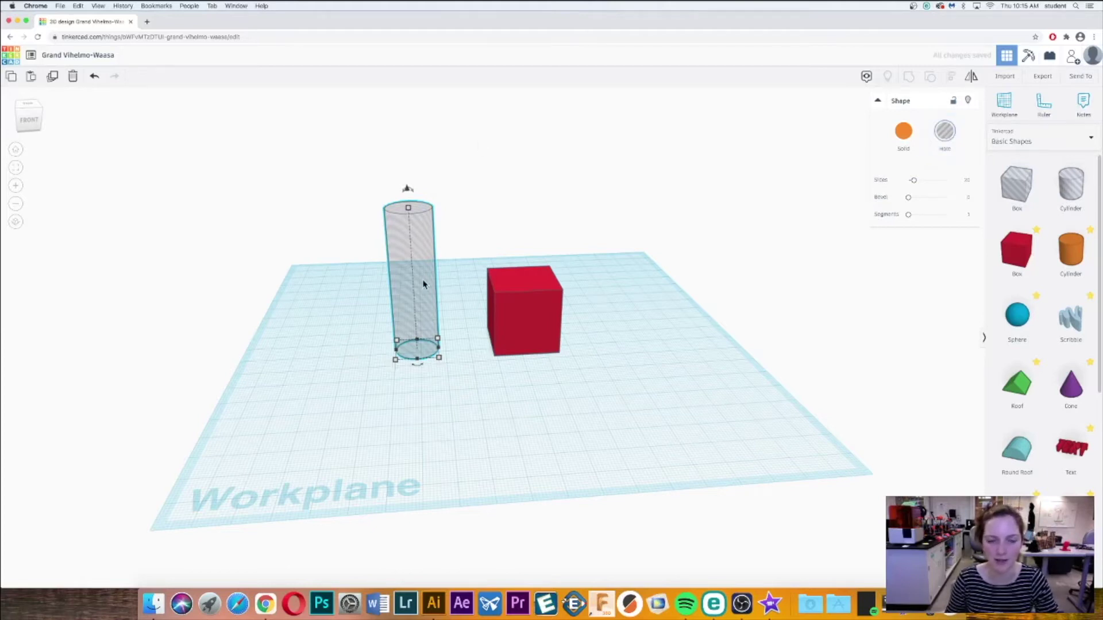
mouse_move(424, 284)
left_mouse_down()
mouse_move(536, 276)
mouse_move(417, 288)
left_mouse_up()
right_click_drag(813, 247, 804, 328)
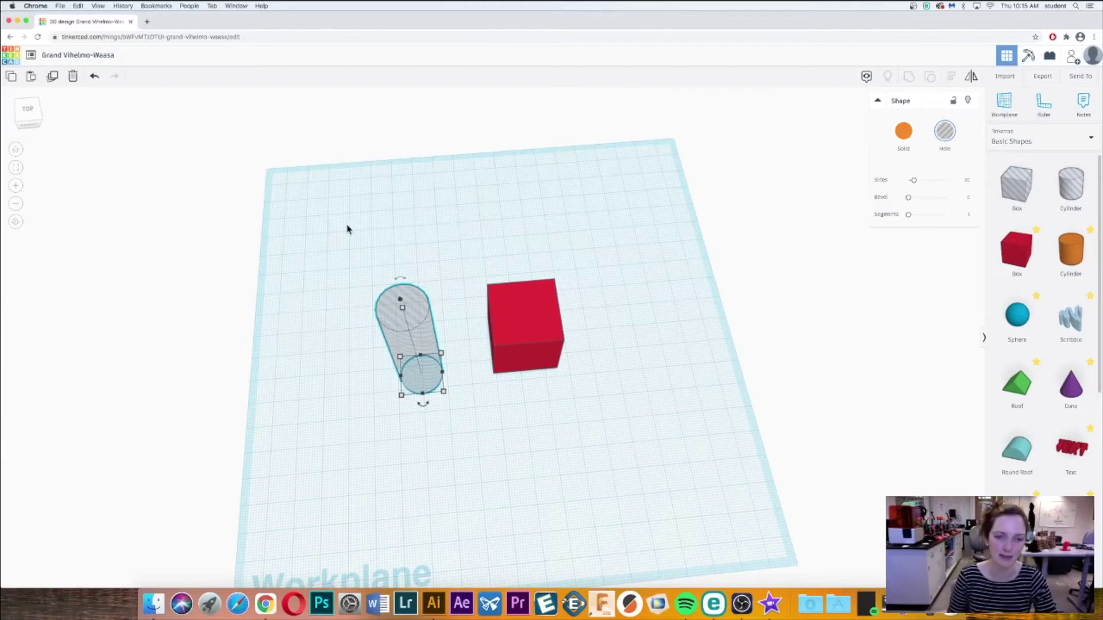
left_click_drag(321, 210, 632, 437)
left_click_drag(326, 207, 626, 439)
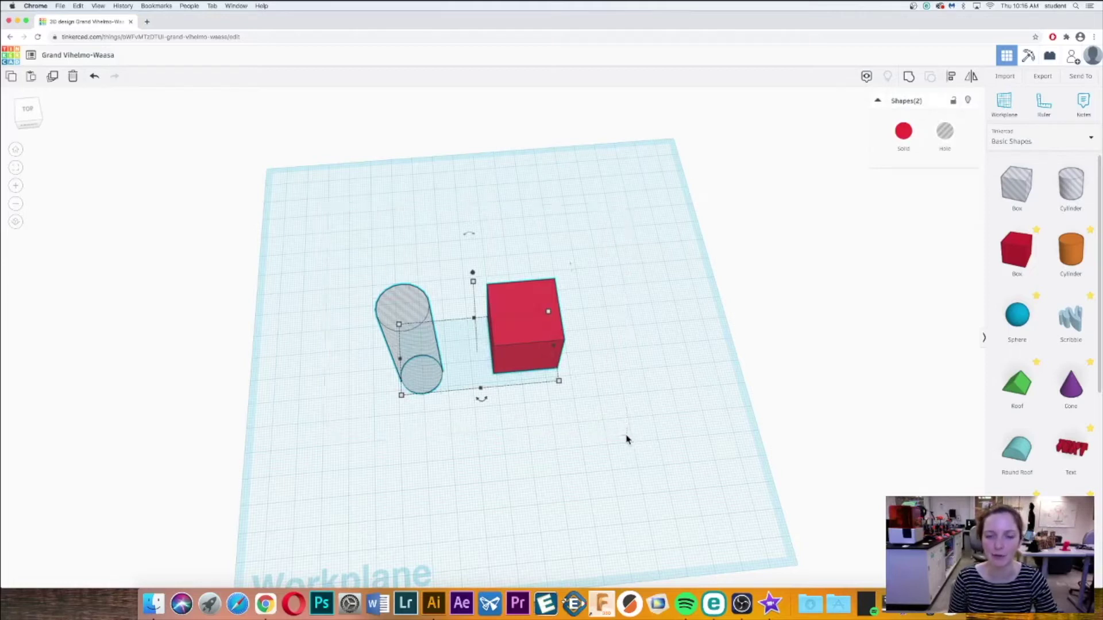
Step: Centre the hole cylinder and red box on each other along two axes with Align
left_click(956, 79)
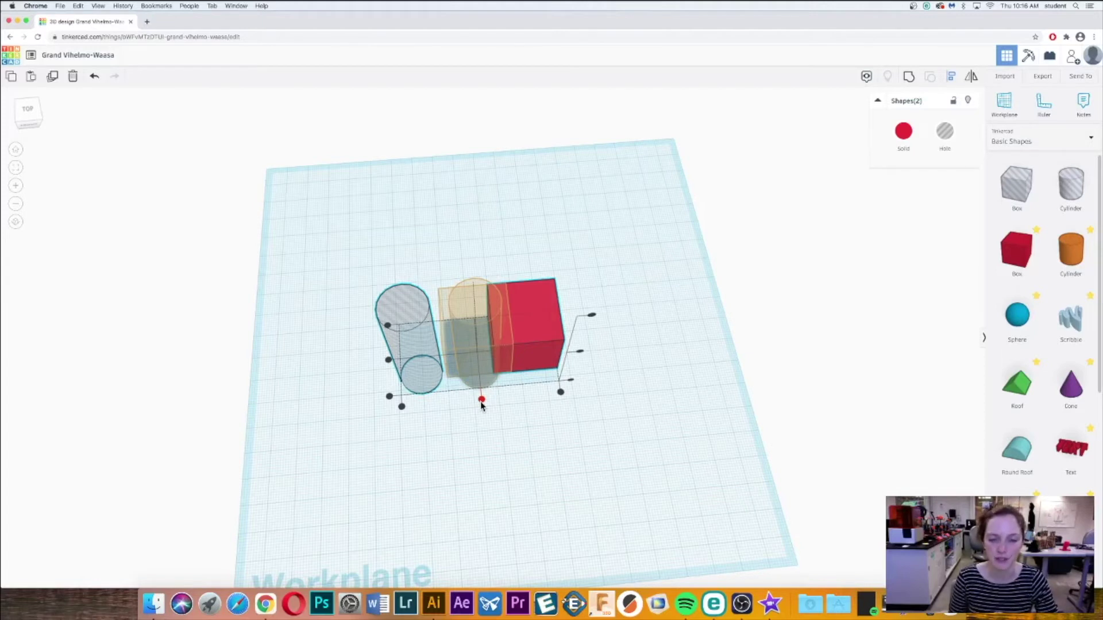
left_click(481, 402)
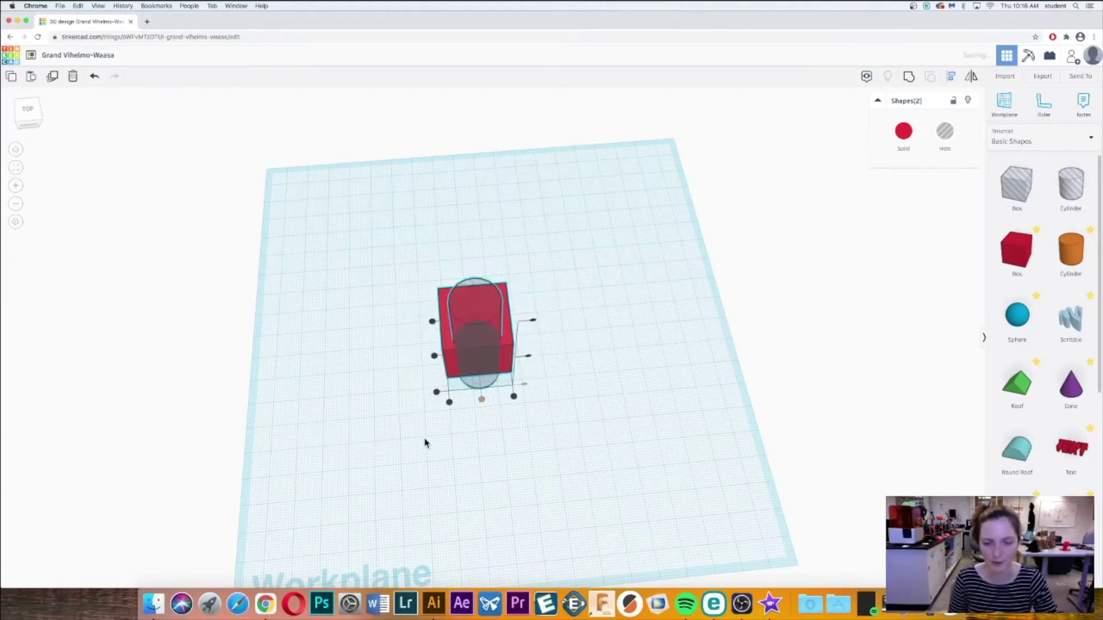
right_click_drag(426, 442, 522, 418)
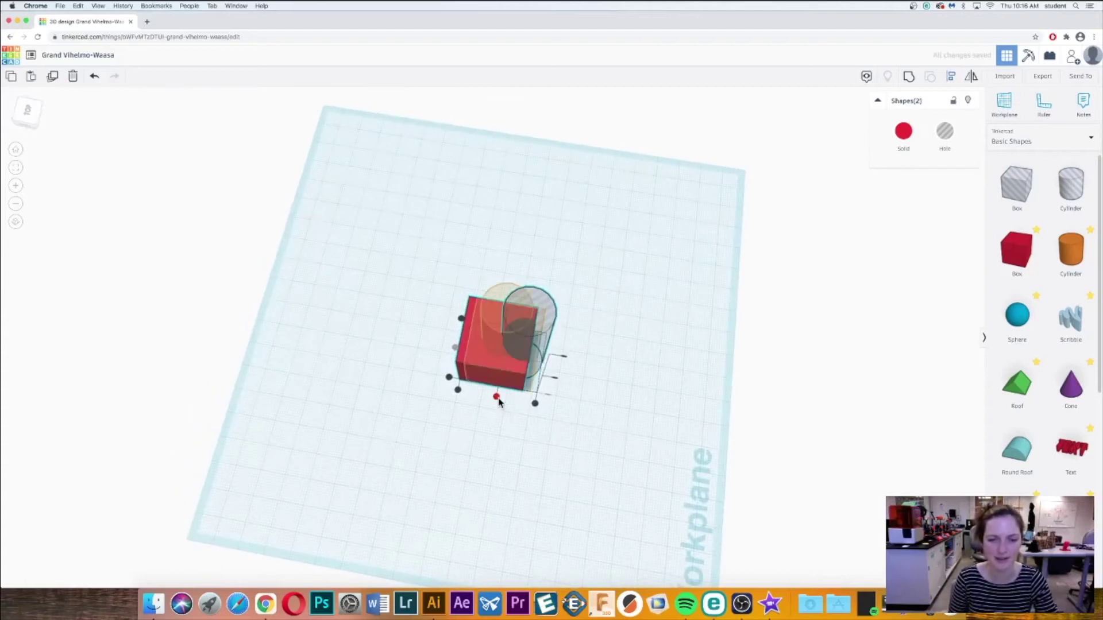
left_click(497, 397)
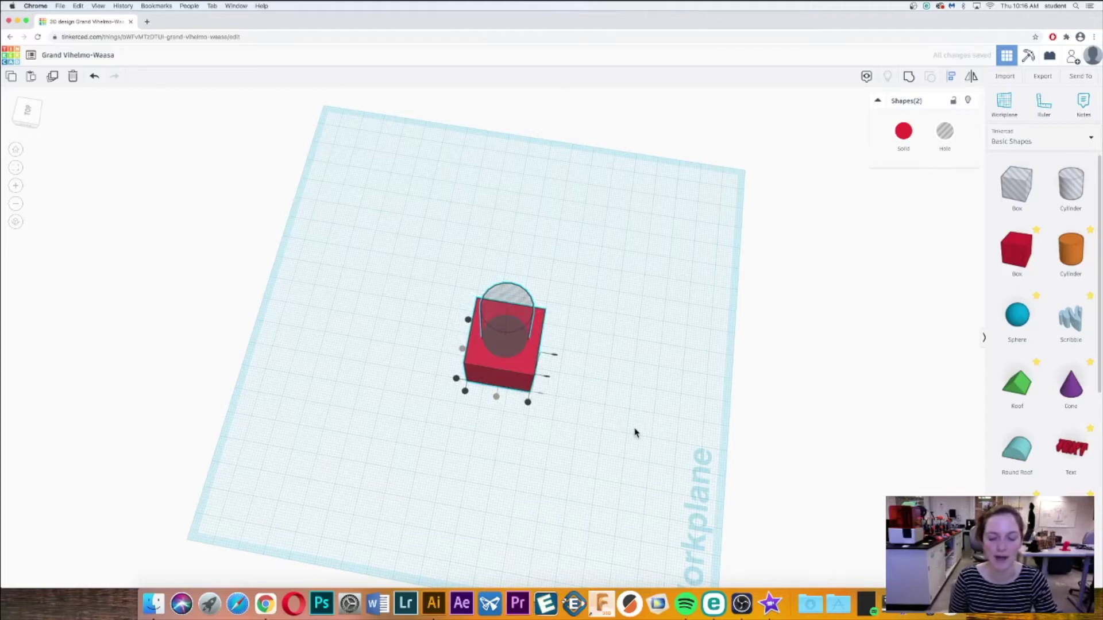
right_click_drag(635, 433, 362, 333)
Step: Raise the red box to the cylinder's middle in front view, then select all and group
right_click_drag(522, 372, 566, 297)
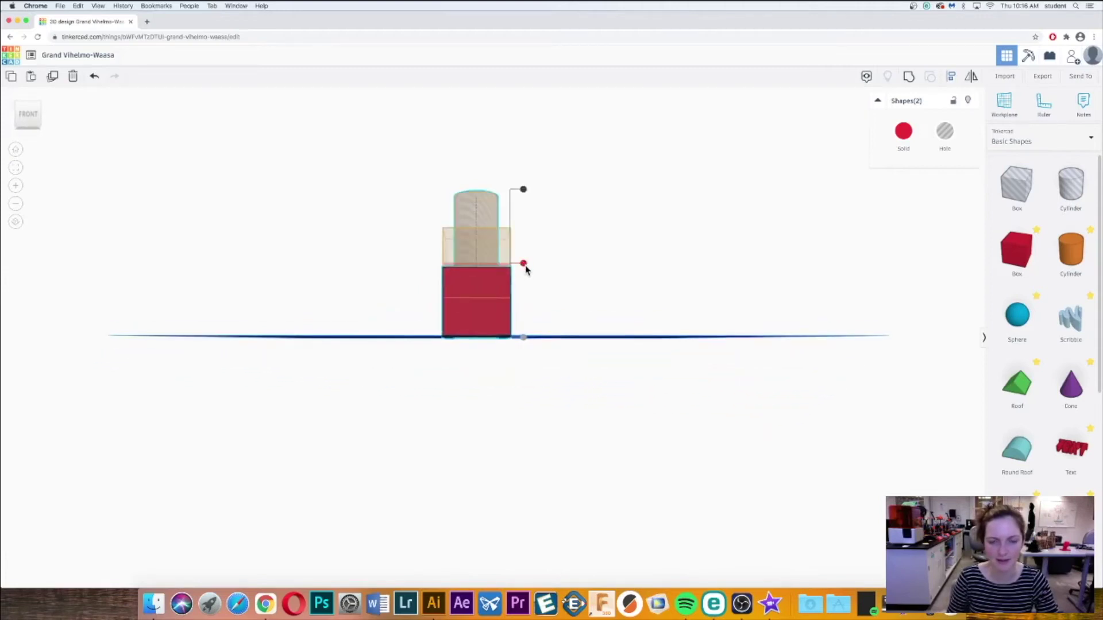
left_click_drag(527, 270, 522, 266)
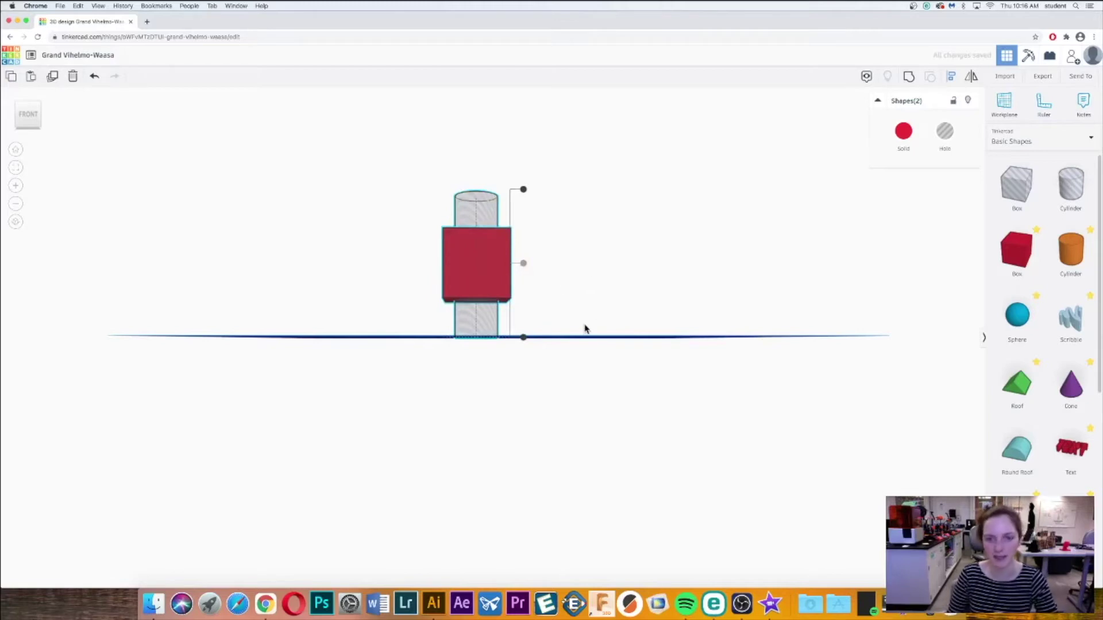
right_click_drag(581, 315, 653, 412)
left_click(653, 409)
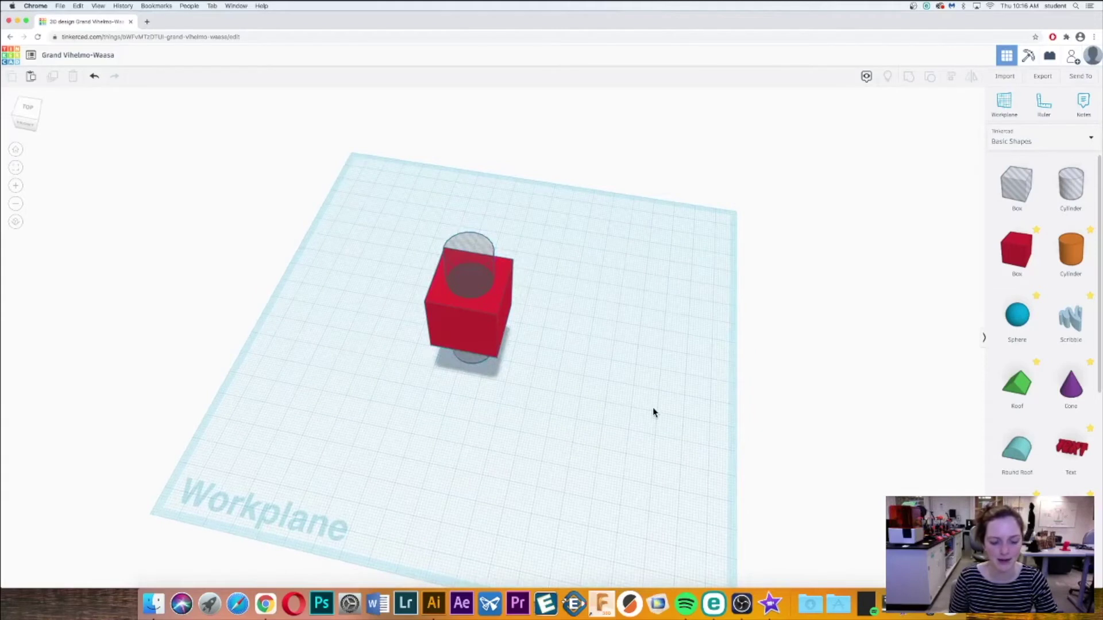
key("super+a")
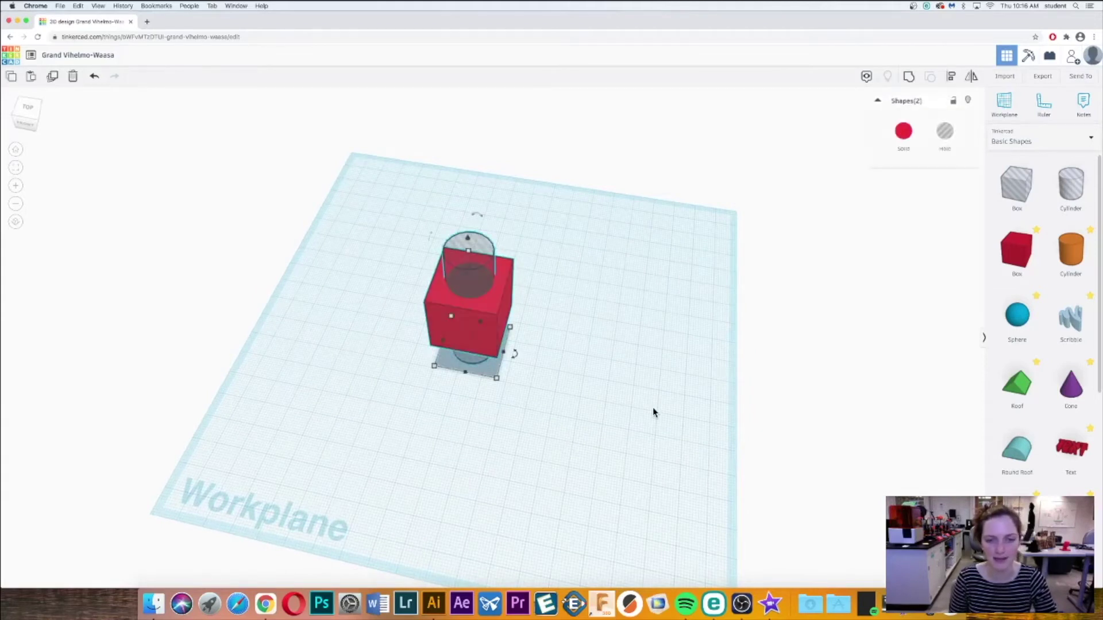
left_click(906, 80)
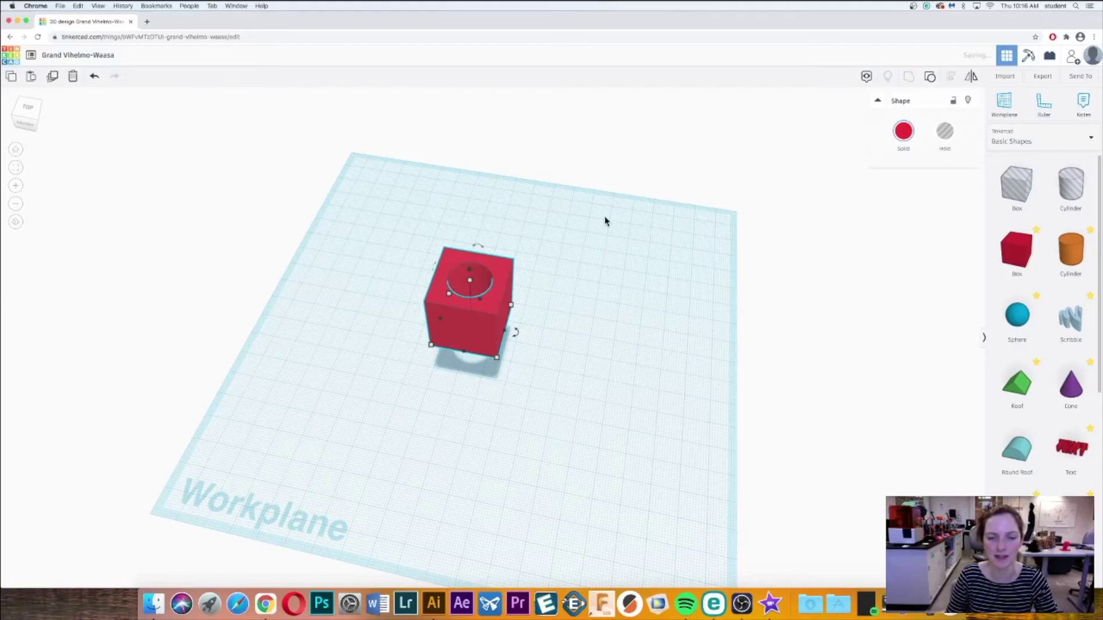
right_click_drag(603, 219, 645, 263)
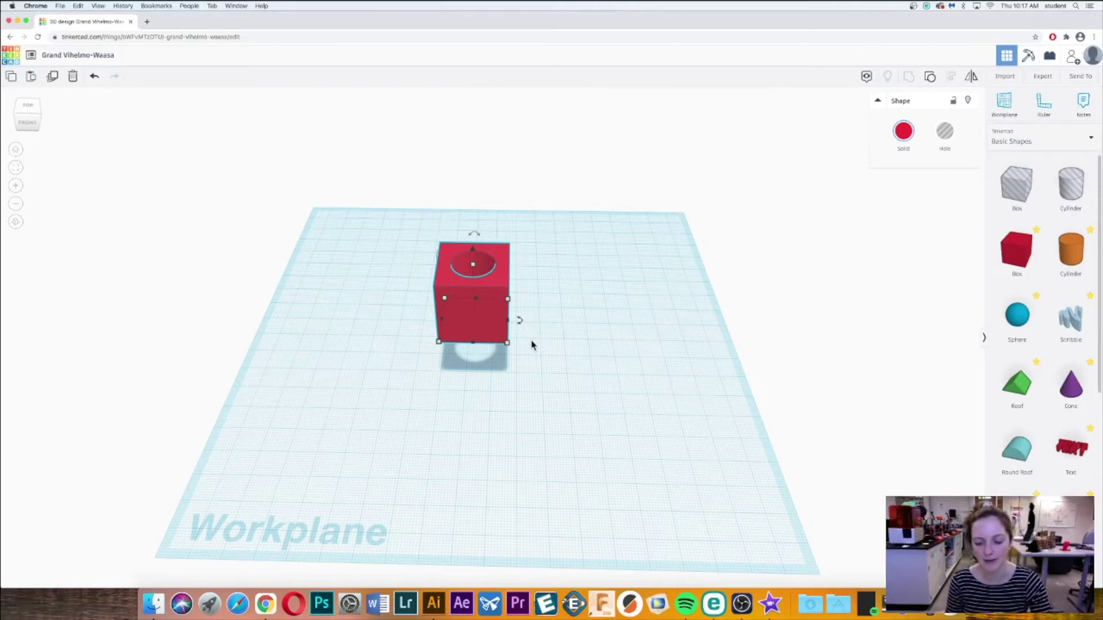
Step: Delete the grouped holed box and drag a fresh box onto the workplane
key("Delete")
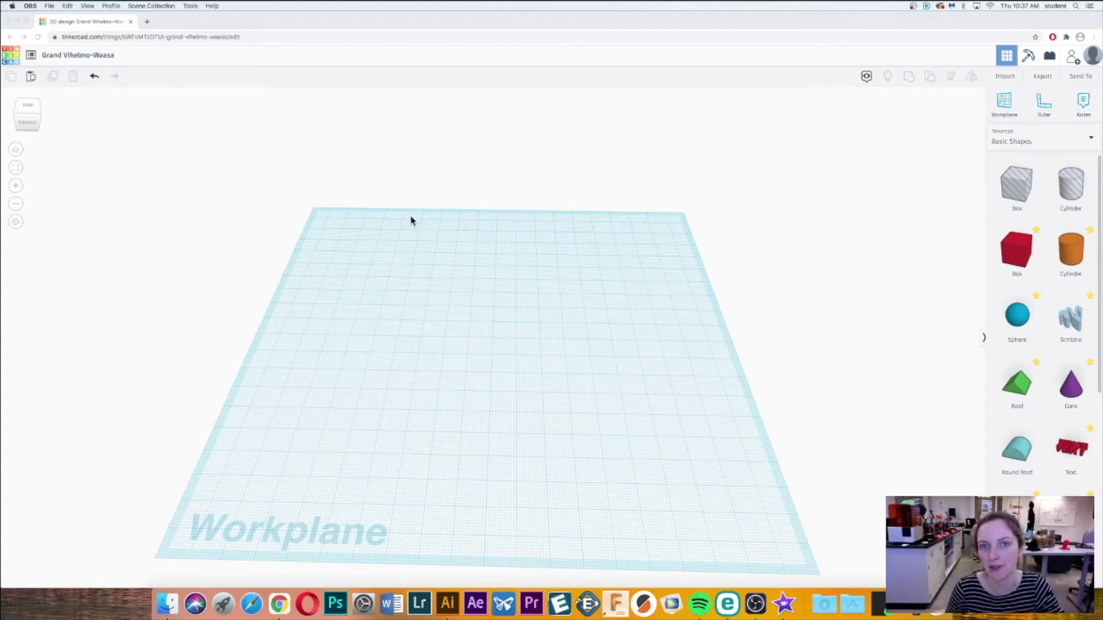
left_click(1013, 262)
left_click_drag(1013, 262, 383, 320)
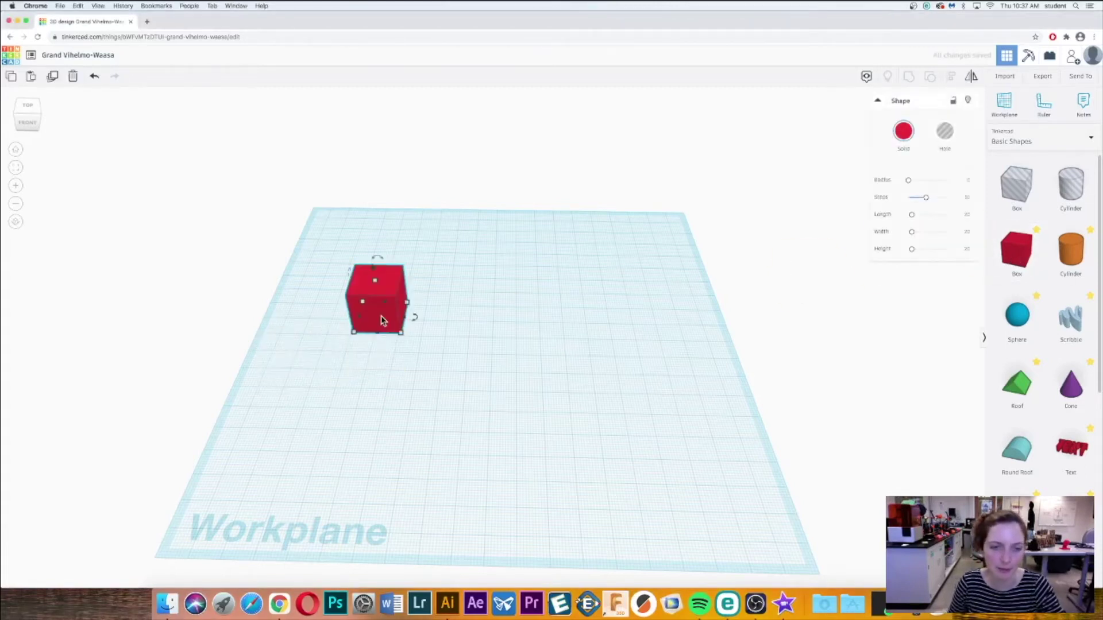
Step: Set the new red box's length and width to 80
mouse_move(400, 336)
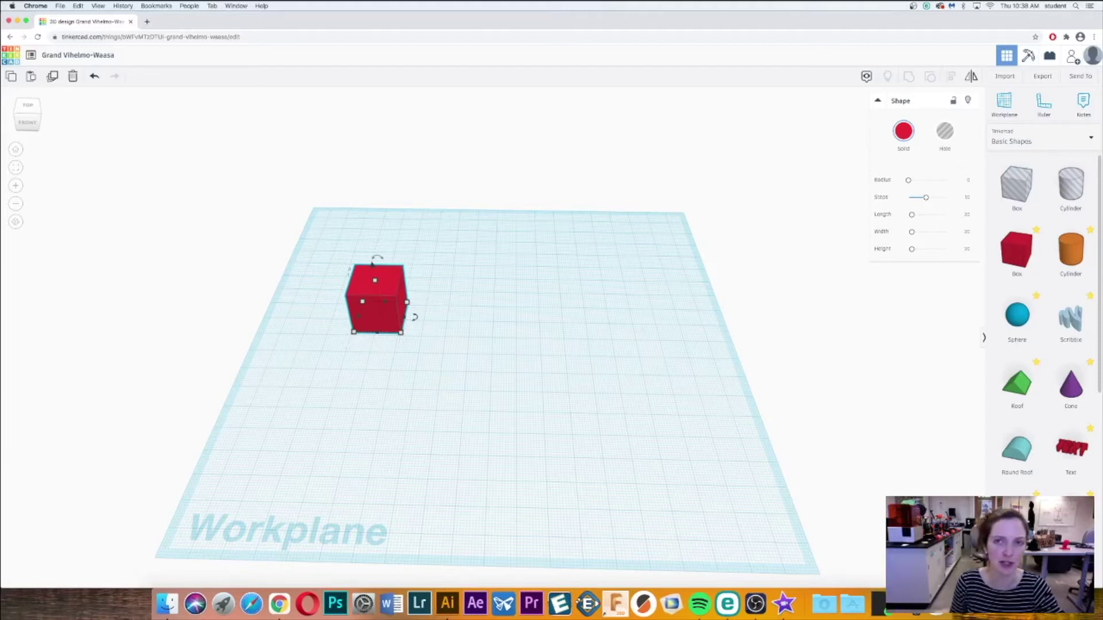
mouse_move(398, 338)
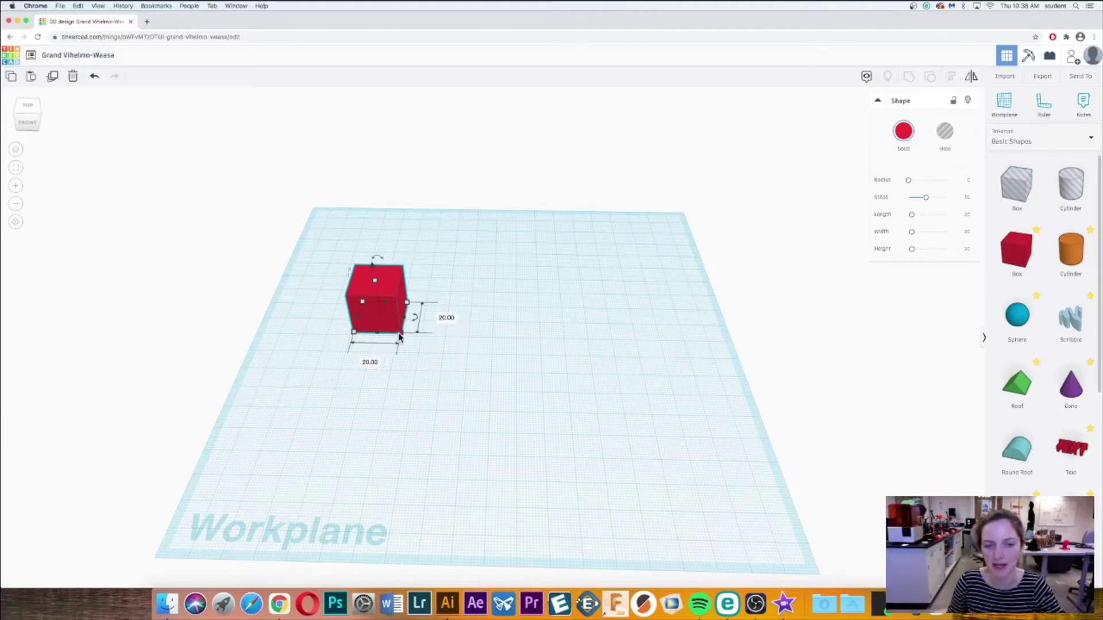
left_click(367, 362)
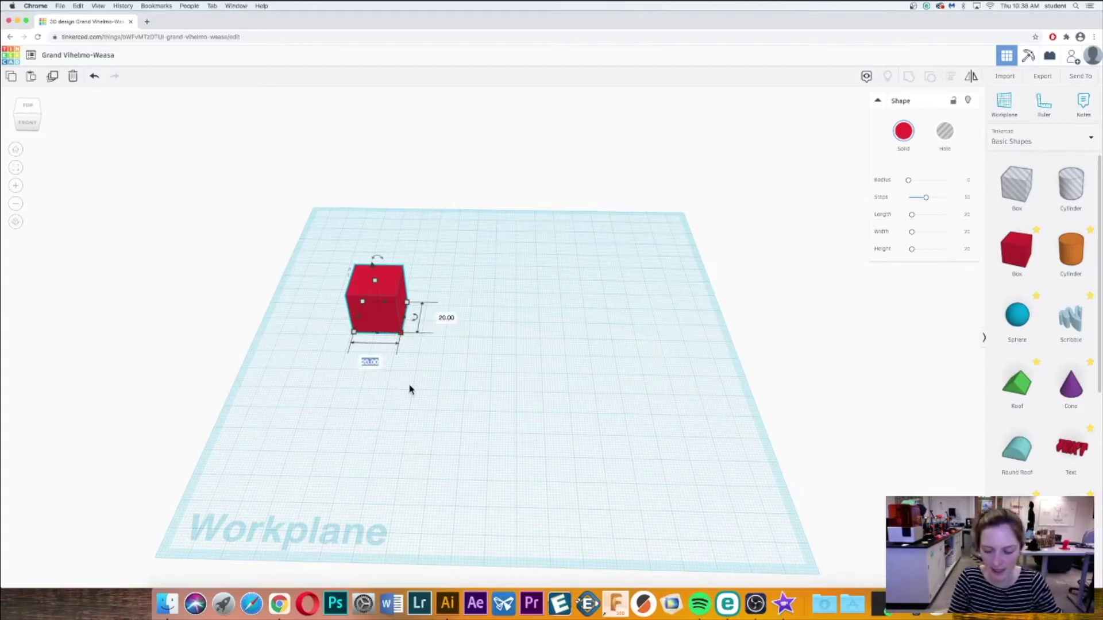
type("80")
key("Tab")
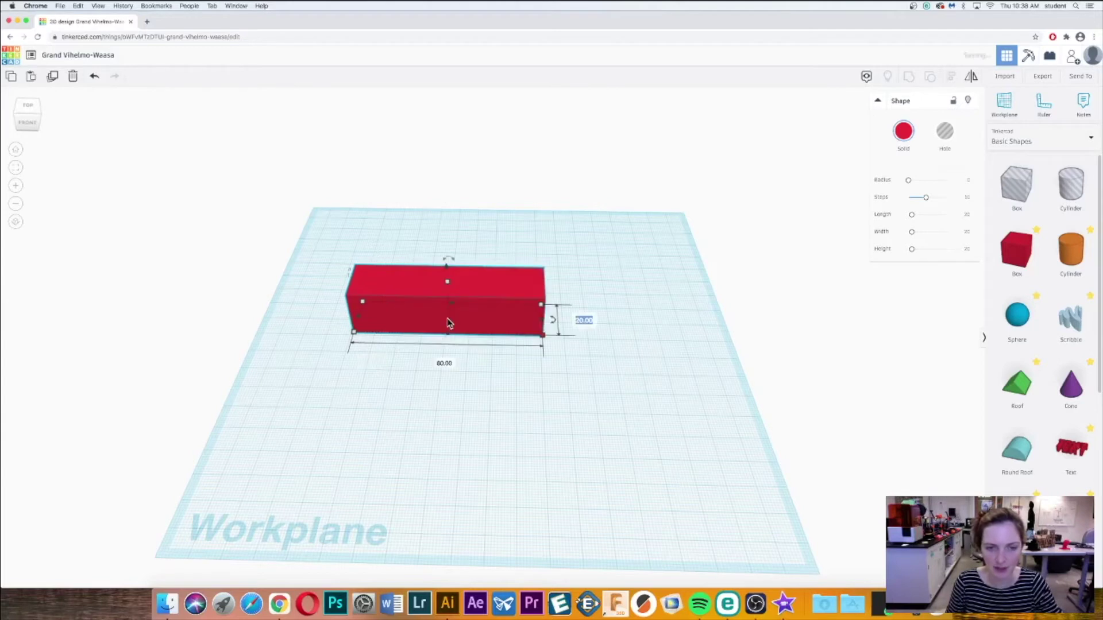
type("80")
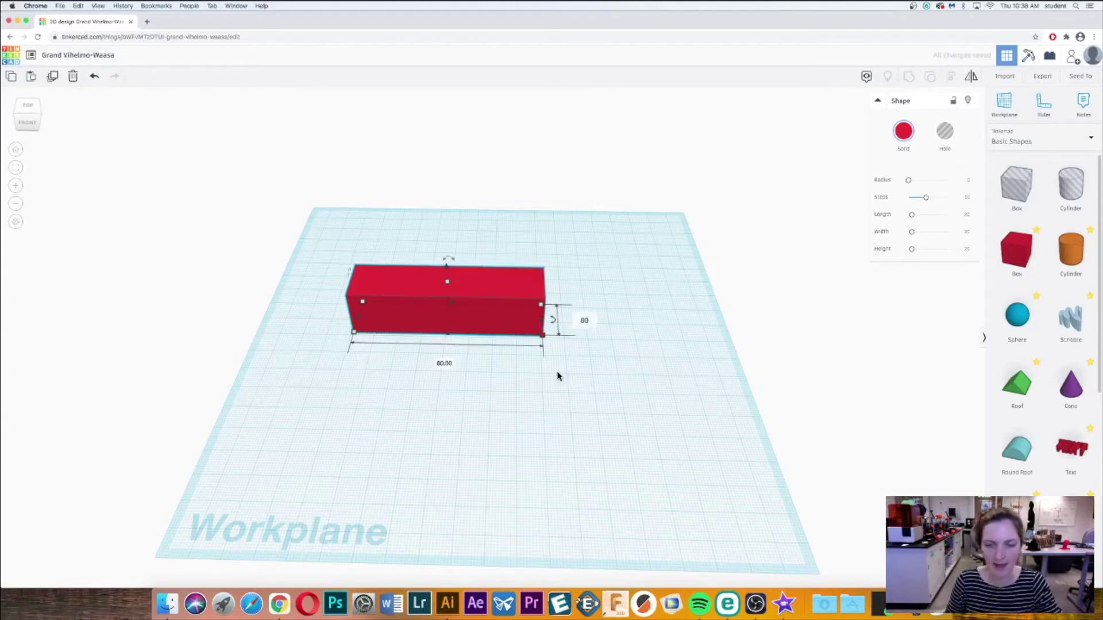
key("Return")
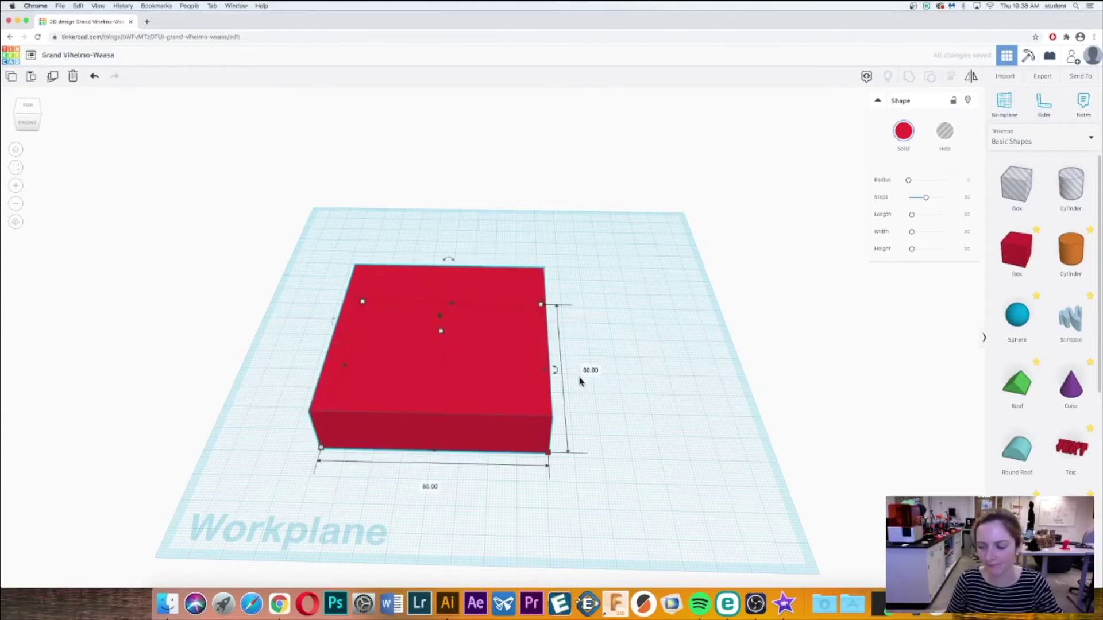
left_click(614, 413)
Step: Set the red box's height to 25
right_click_drag(614, 414, 598, 387)
left_click(460, 333)
mouse_move(437, 311)
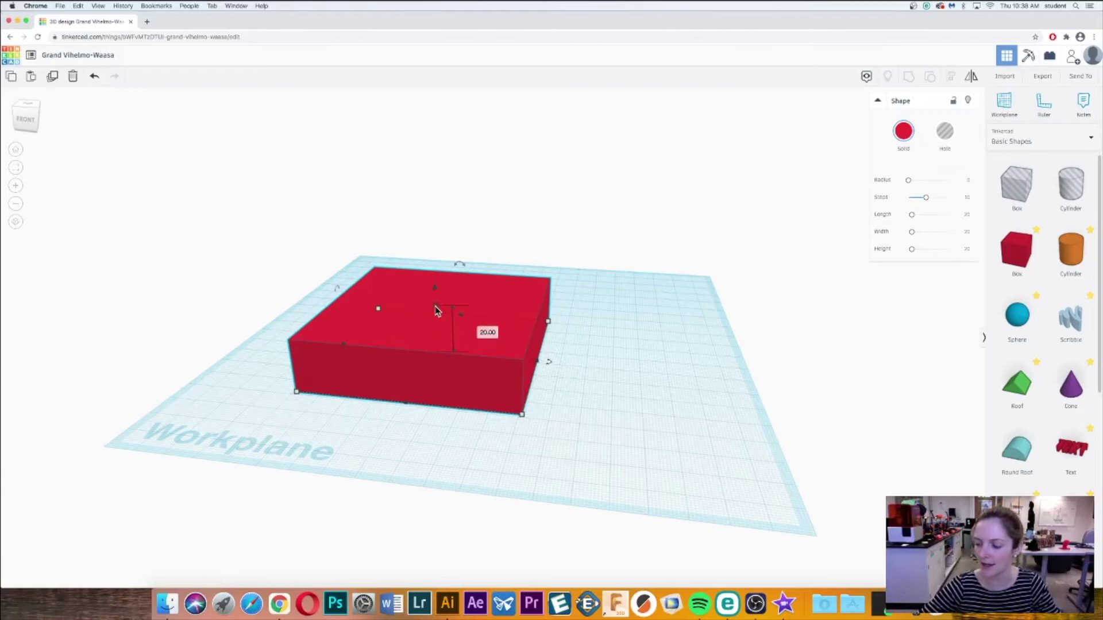
left_click(480, 330)
type("25")
key("Return")
left_click(613, 345)
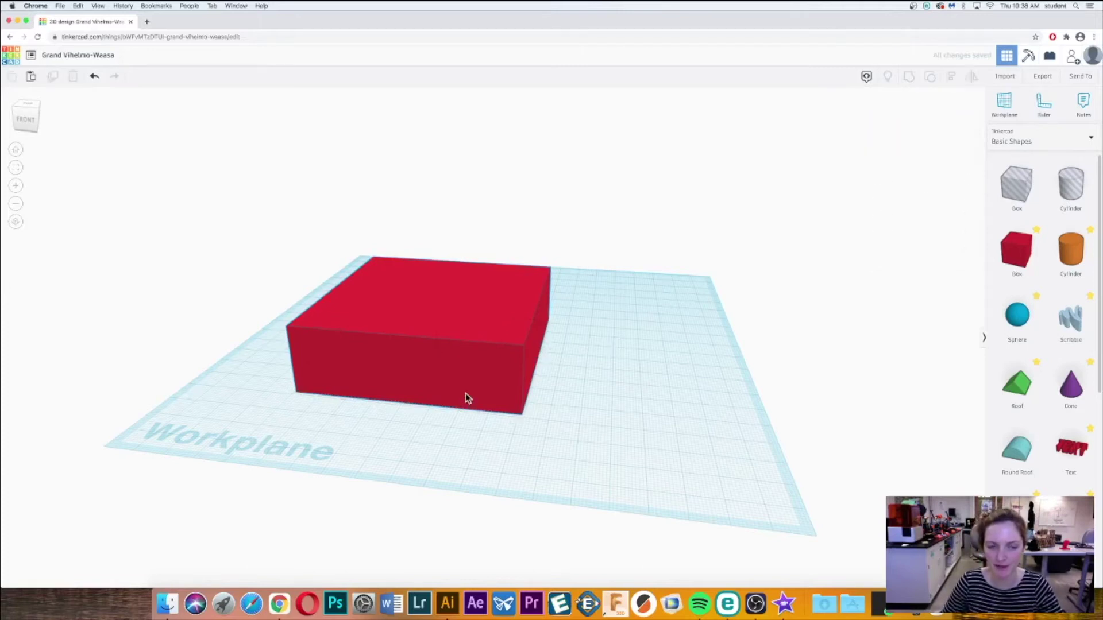
Step: Move the red box toward the back left and show all Shape Generators
left_click_drag(466, 399, 335, 319)
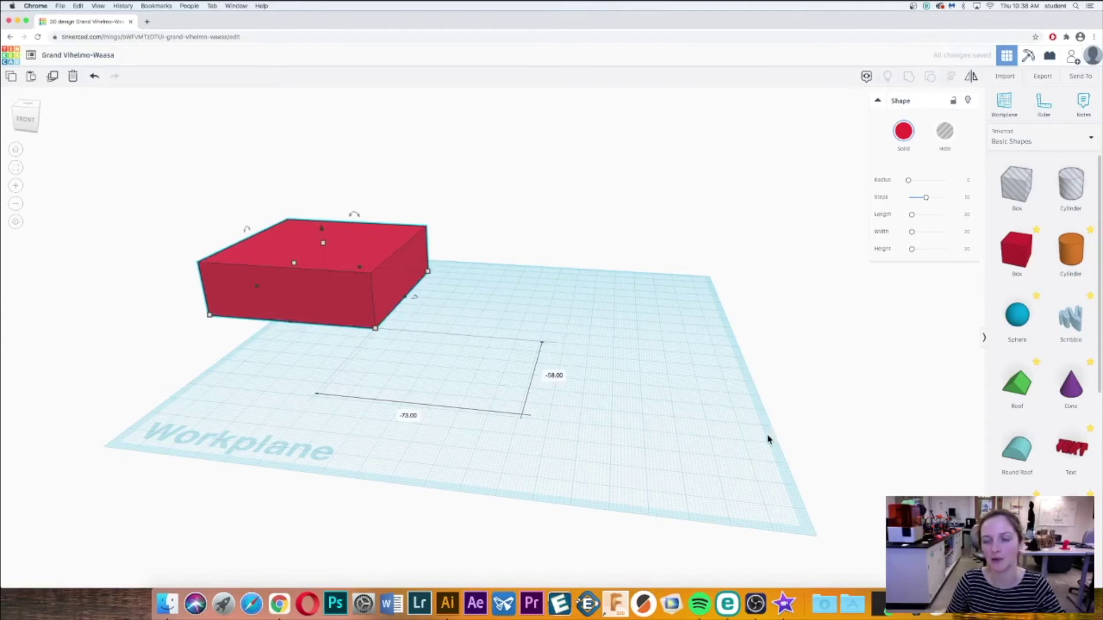
left_click(1041, 148)
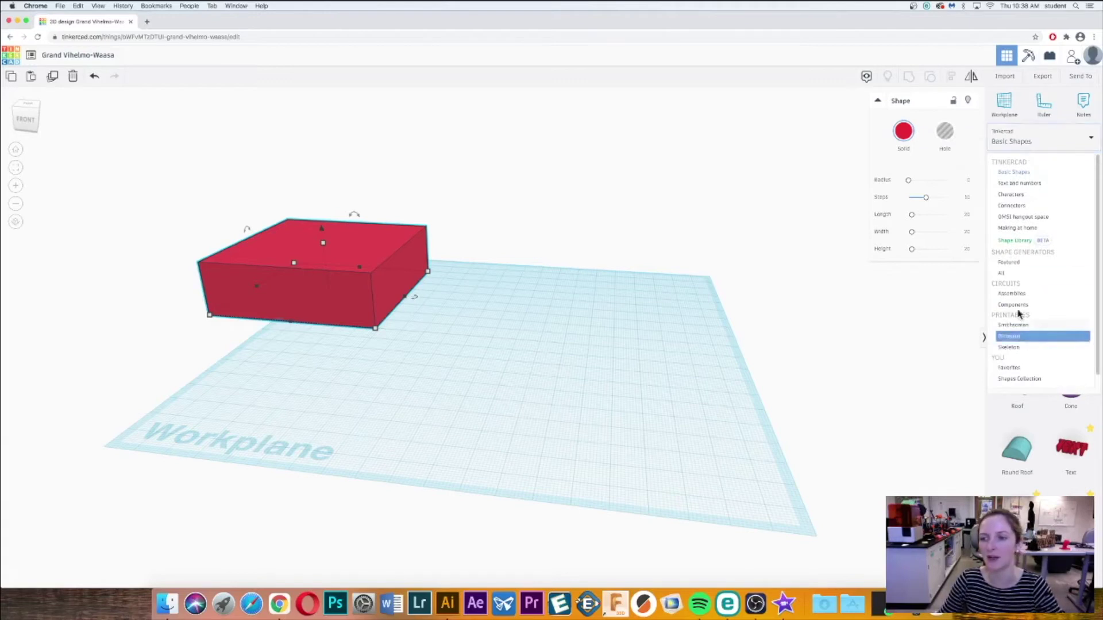
left_click(1007, 263)
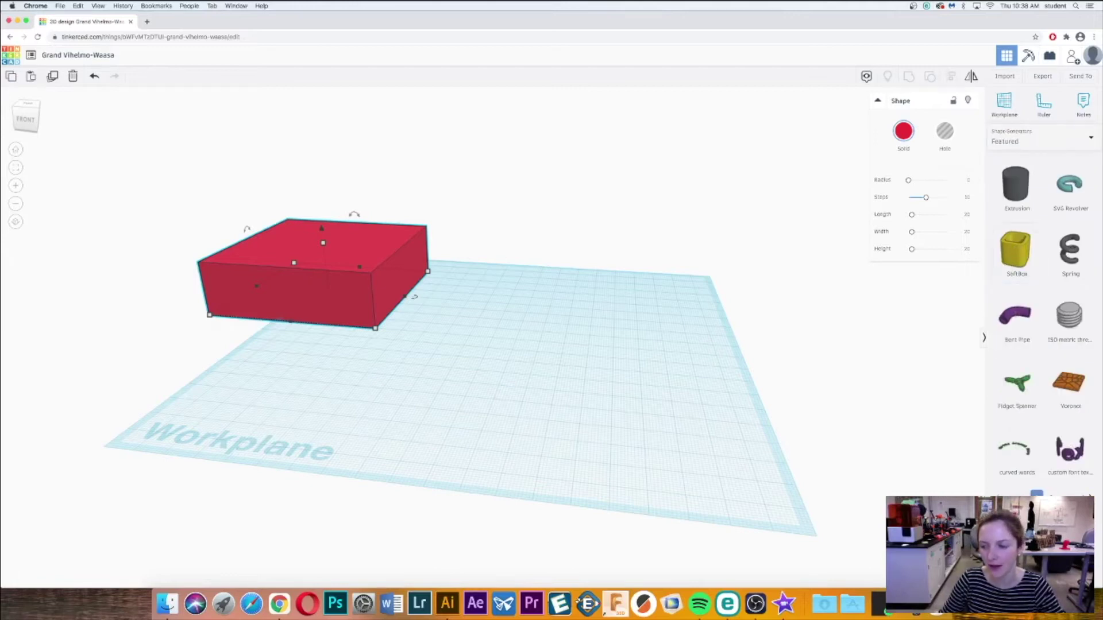
left_click(1034, 140)
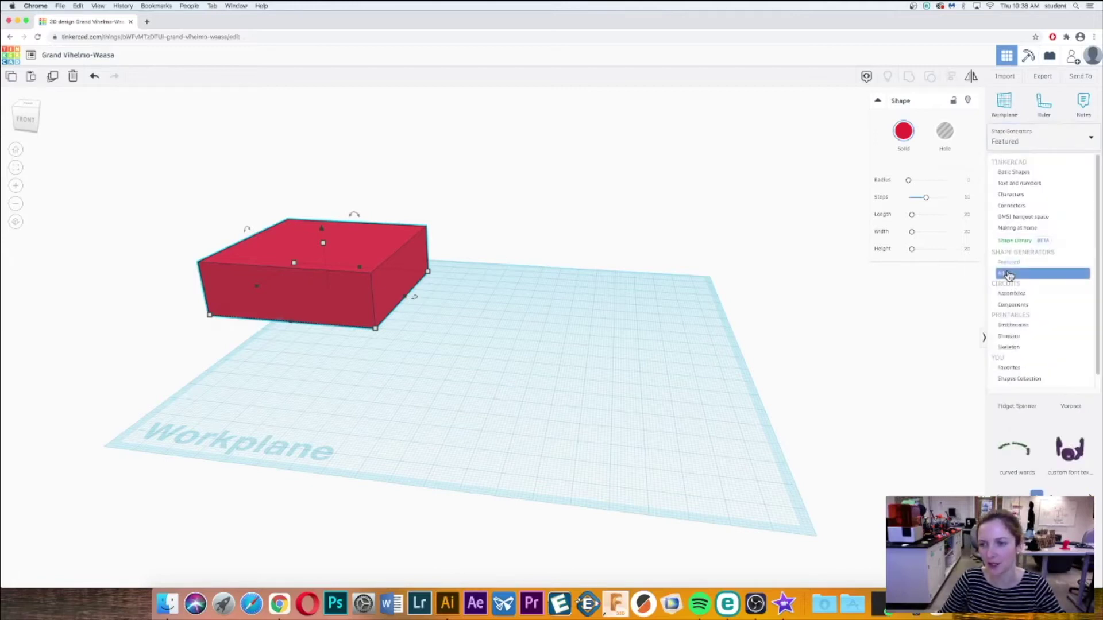
left_click(1010, 274)
Step: Page through the generator shapes until the Double Trapezoid appears
left_click(1042, 494)
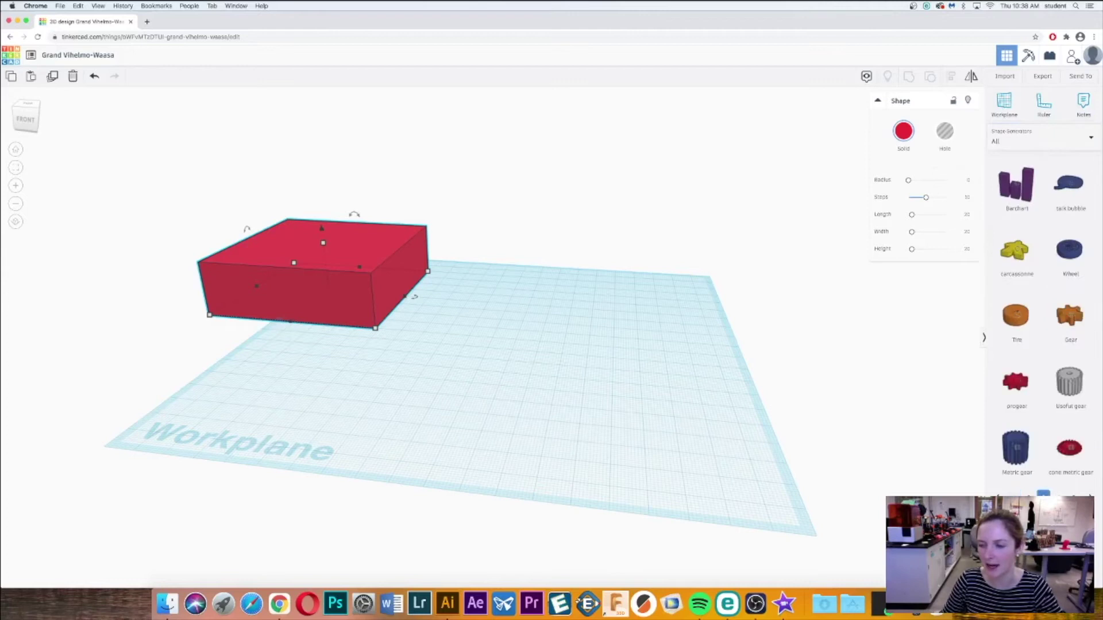
left_click(1043, 494)
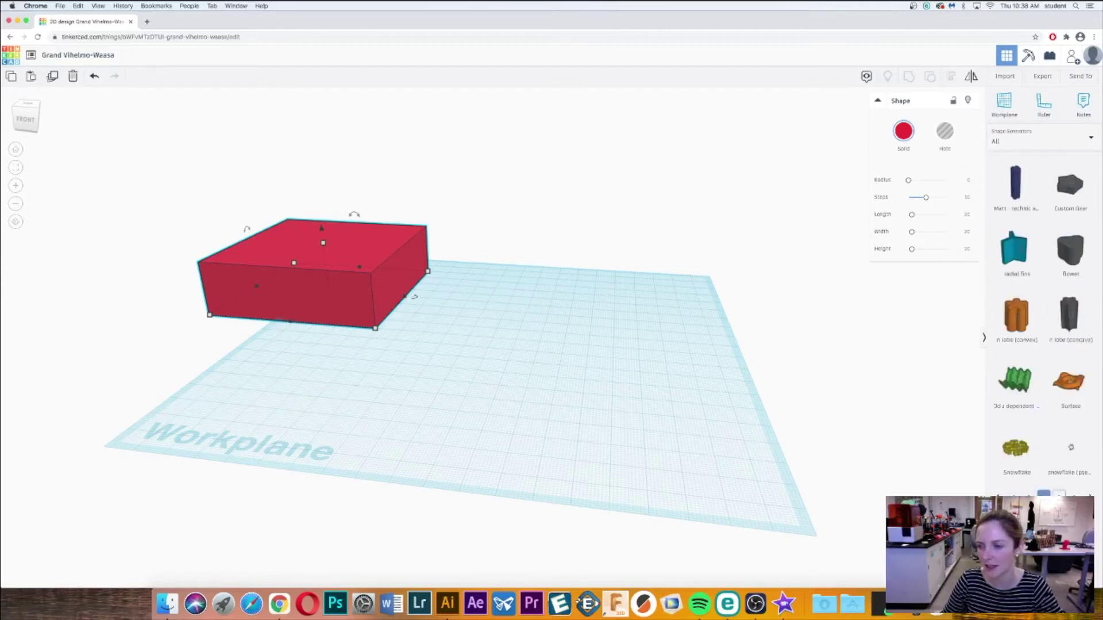
left_click(1042, 494)
left_click(1043, 494)
left_click(1043, 494)
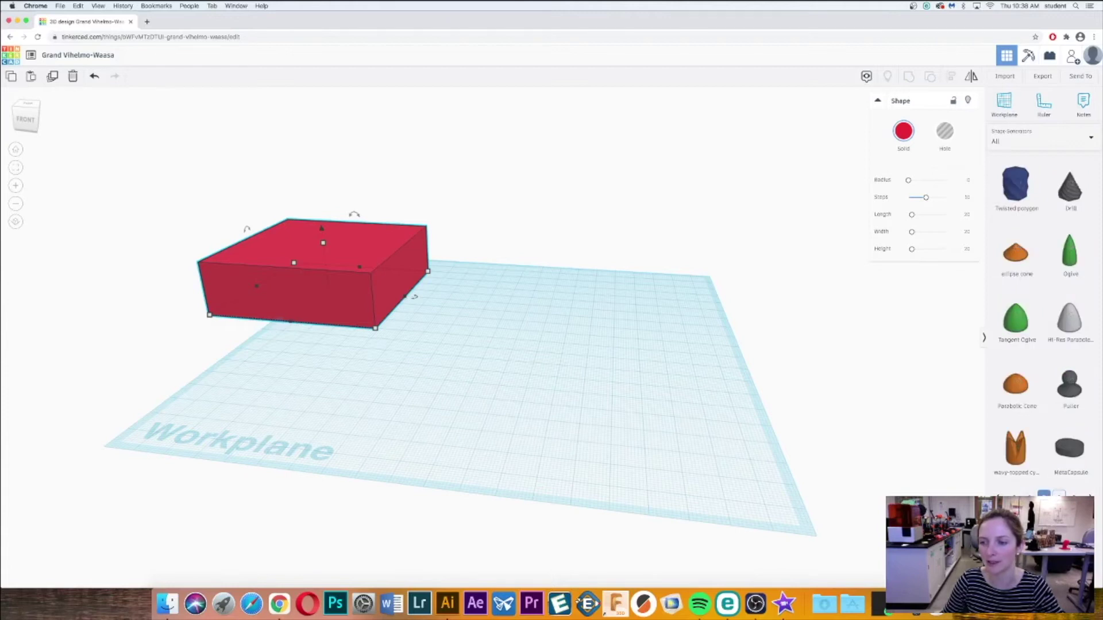
left_click(1043, 494)
left_click(1043, 494)
left_click(1042, 494)
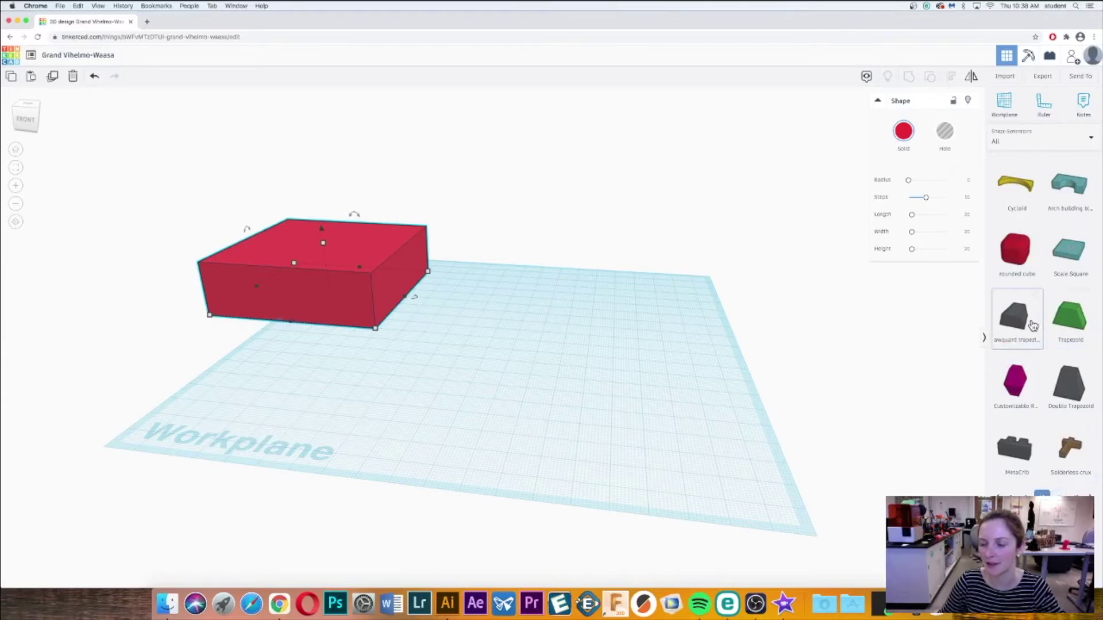
Step: Place a Double Trapezoid on the workplane, confirm its Base Width and set Base Length 45
left_click(1069, 383)
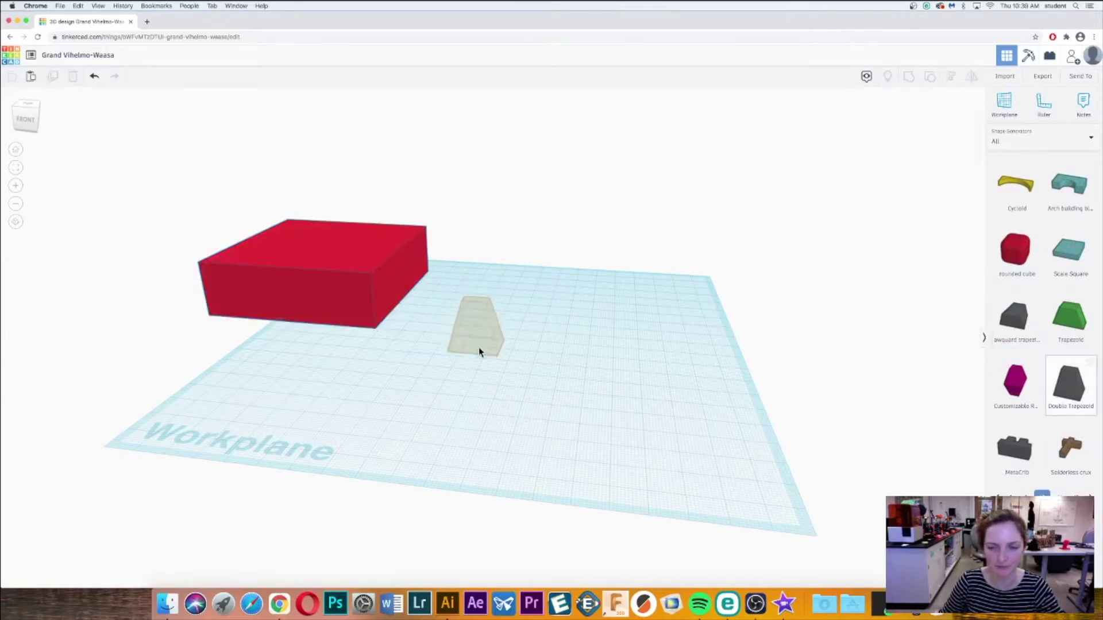
left_click(529, 381)
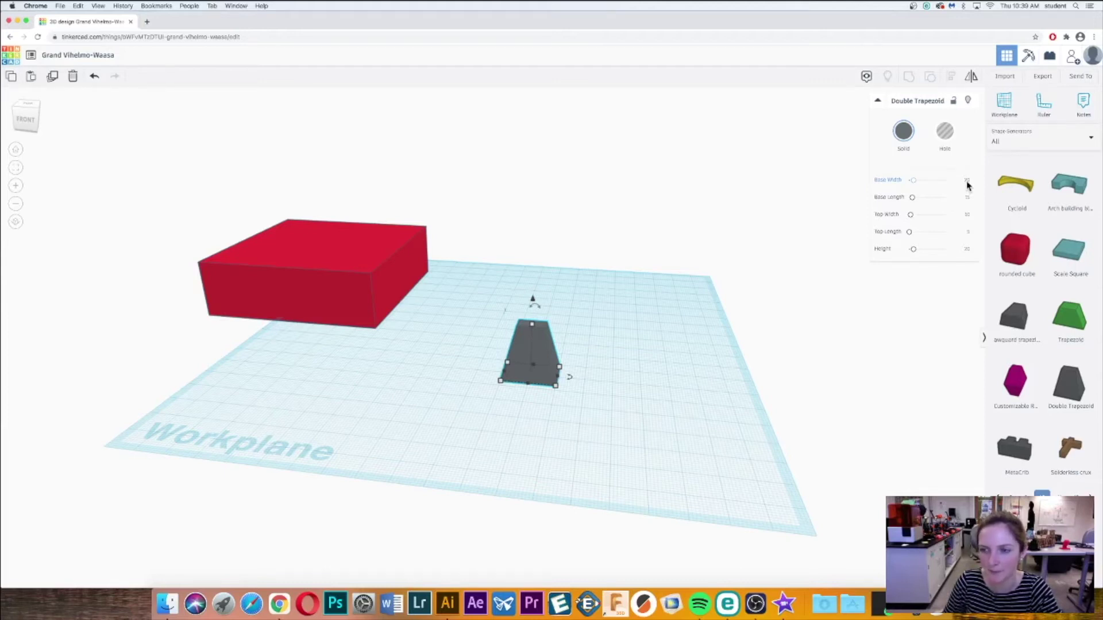
left_click(967, 182)
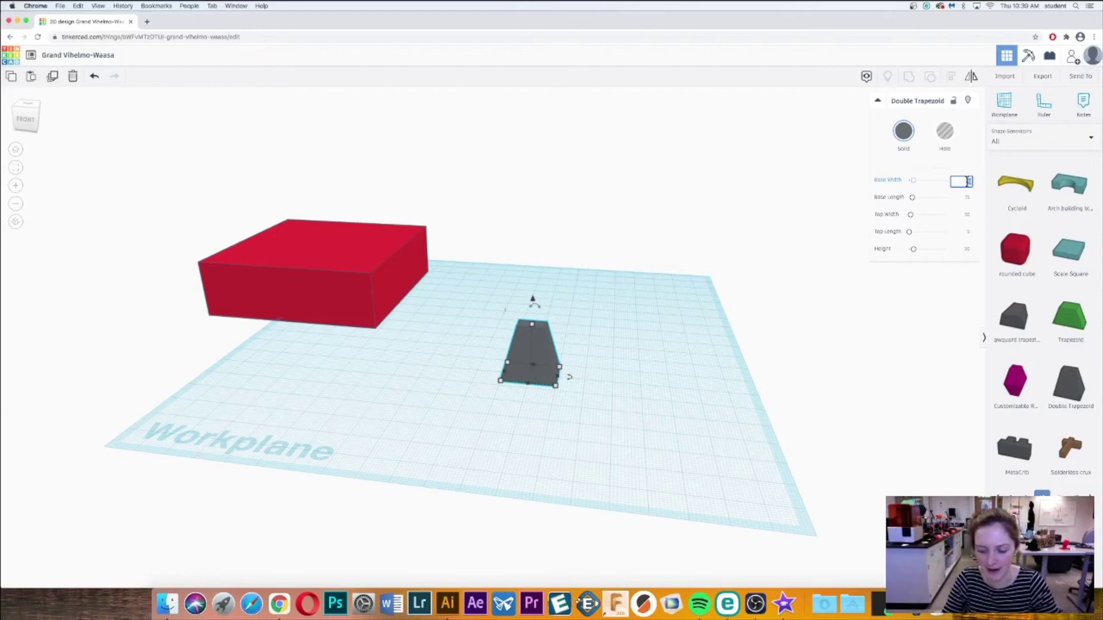
key("Return")
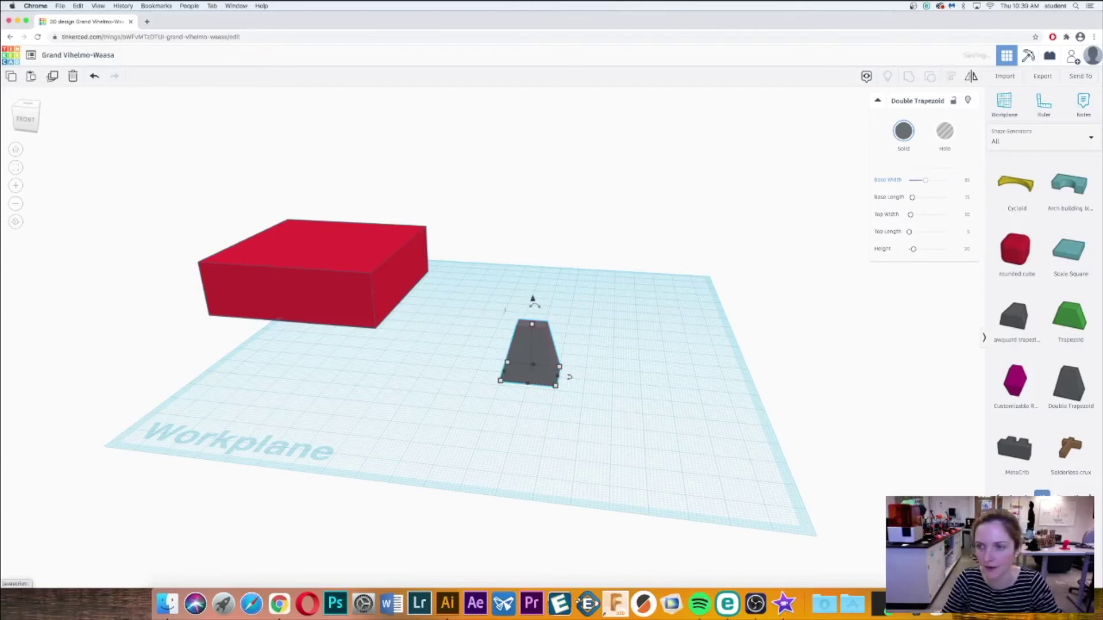
left_click(967, 197)
type("45")
Step: Set the trapezoid's Top Width, Top Length and Height each to 20
left_click(968, 215)
type("20")
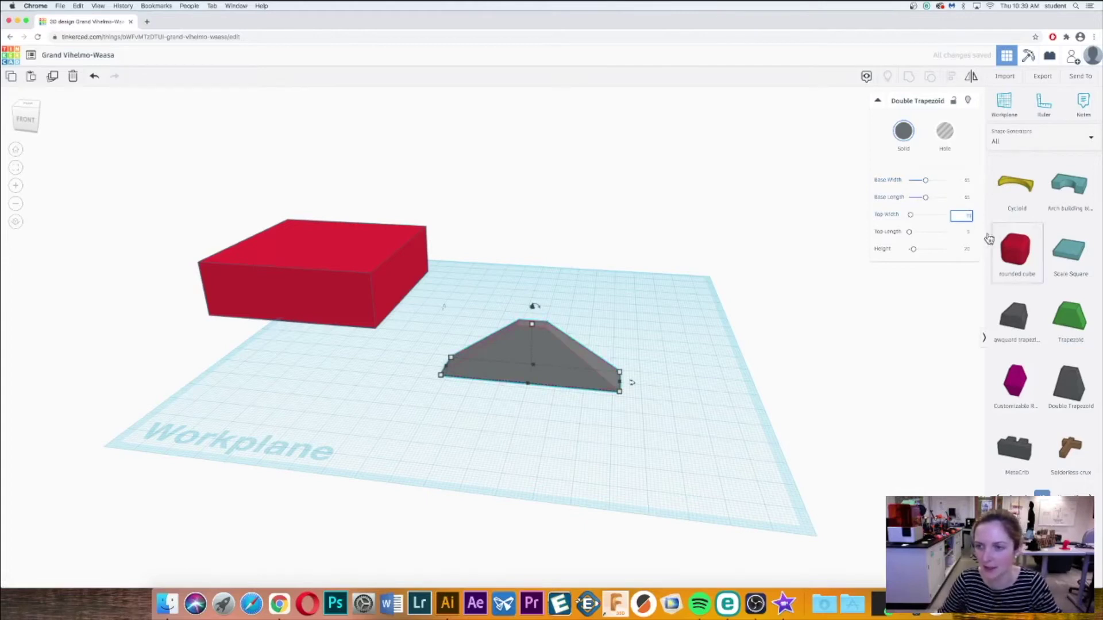
key("Tab")
type("20")
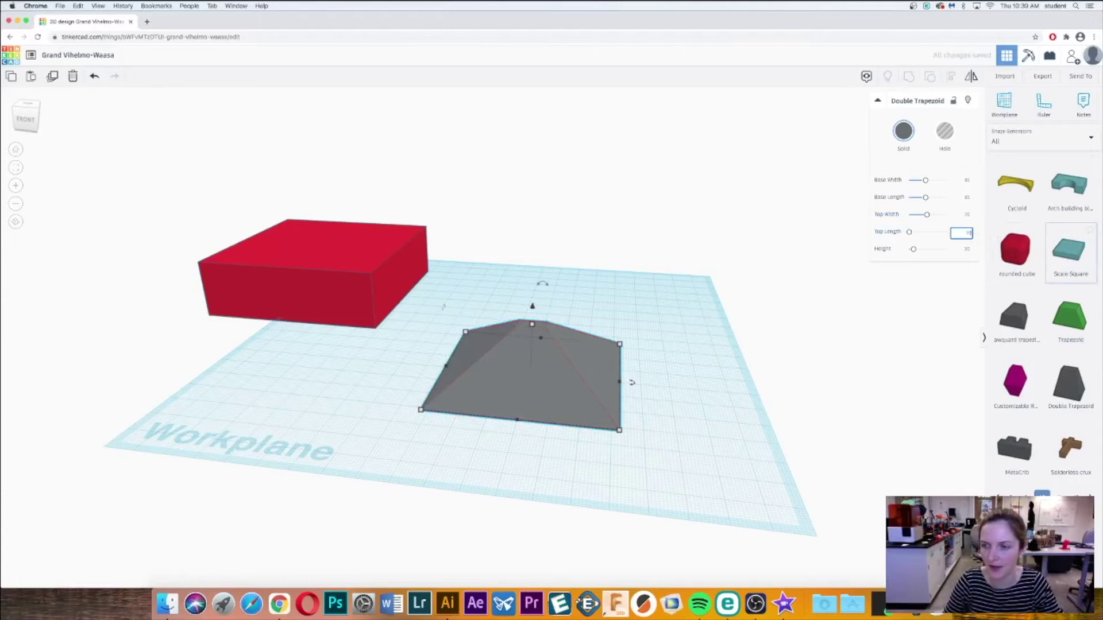
left_click(968, 251)
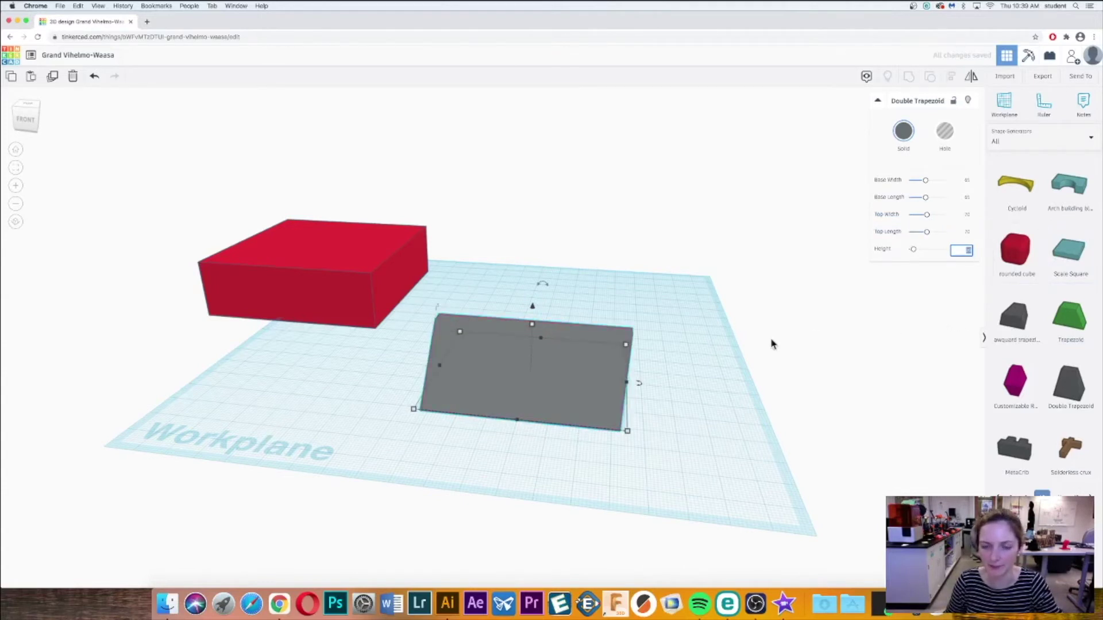
type("20")
key("Return")
right_click_drag(770, 343, 756, 317)
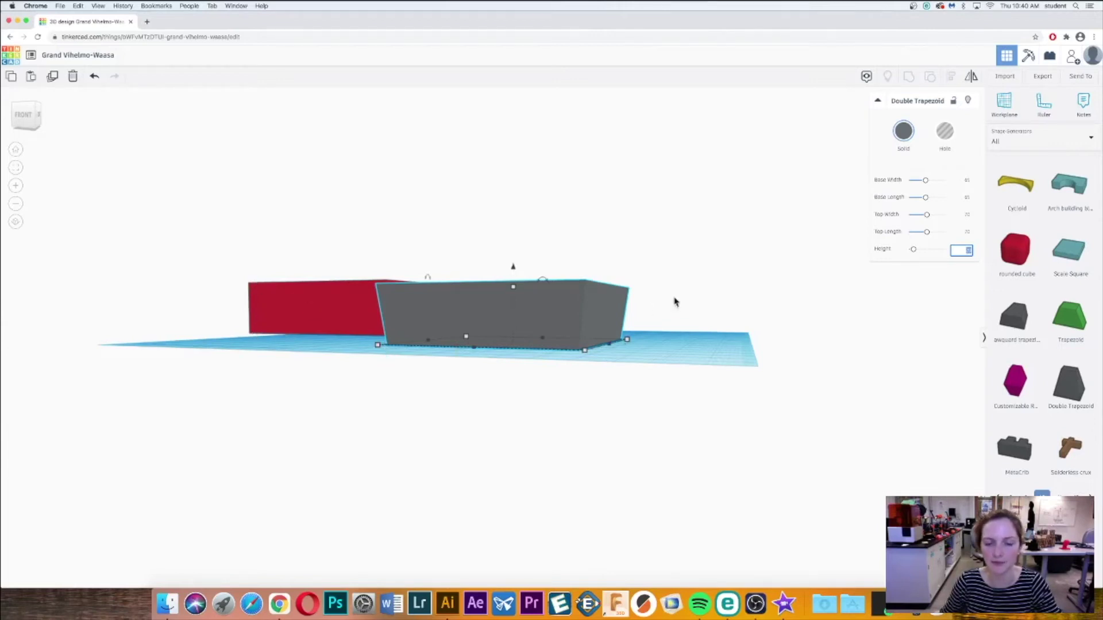
right_click_drag(717, 247, 751, 292)
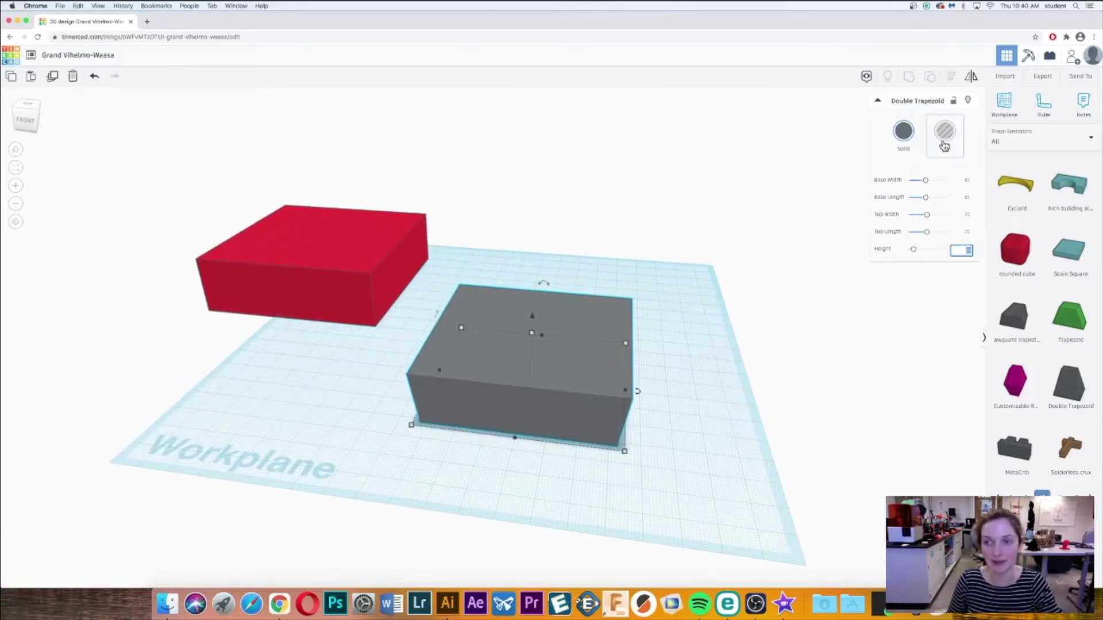
Step: Make the trapezoid a hole and centre it within the red box on all three axes
left_click(944, 140)
left_click(476, 190)
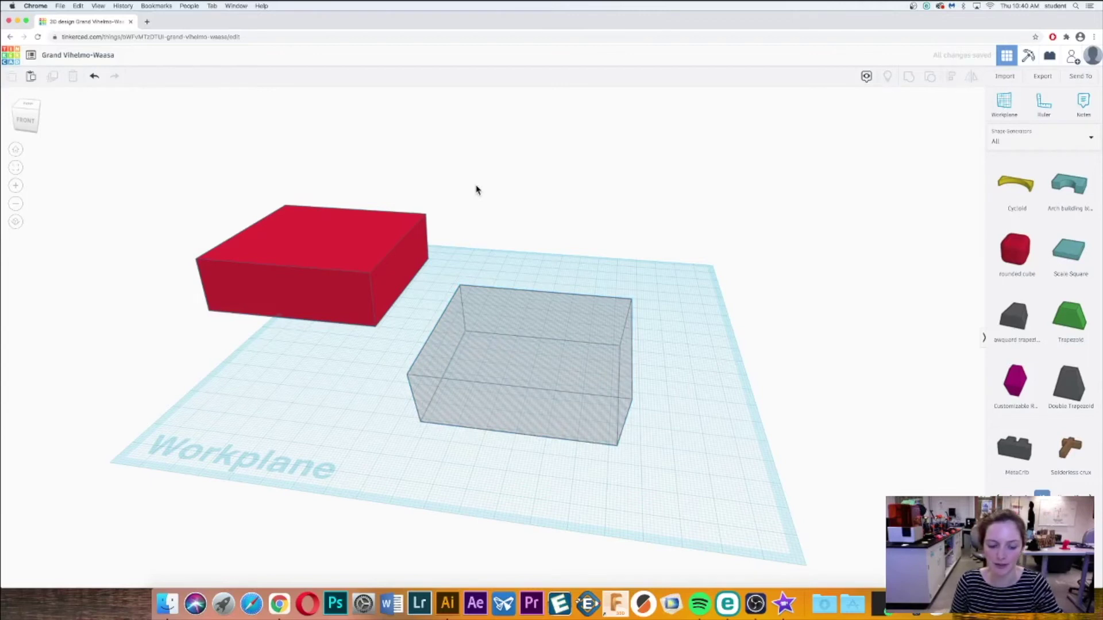
key("super+a")
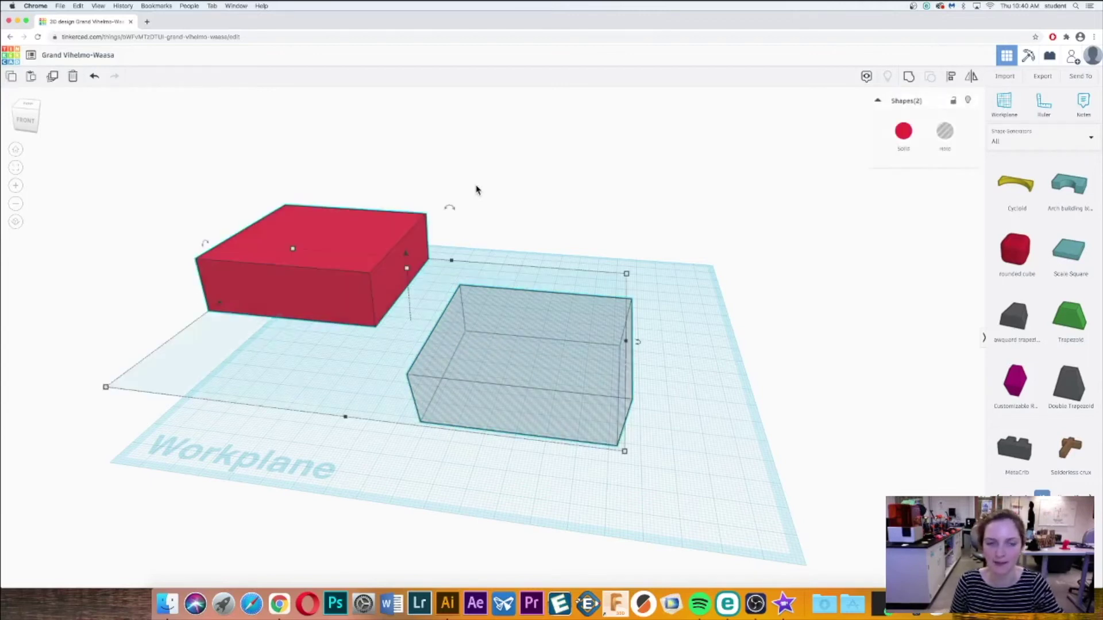
left_click(949, 82)
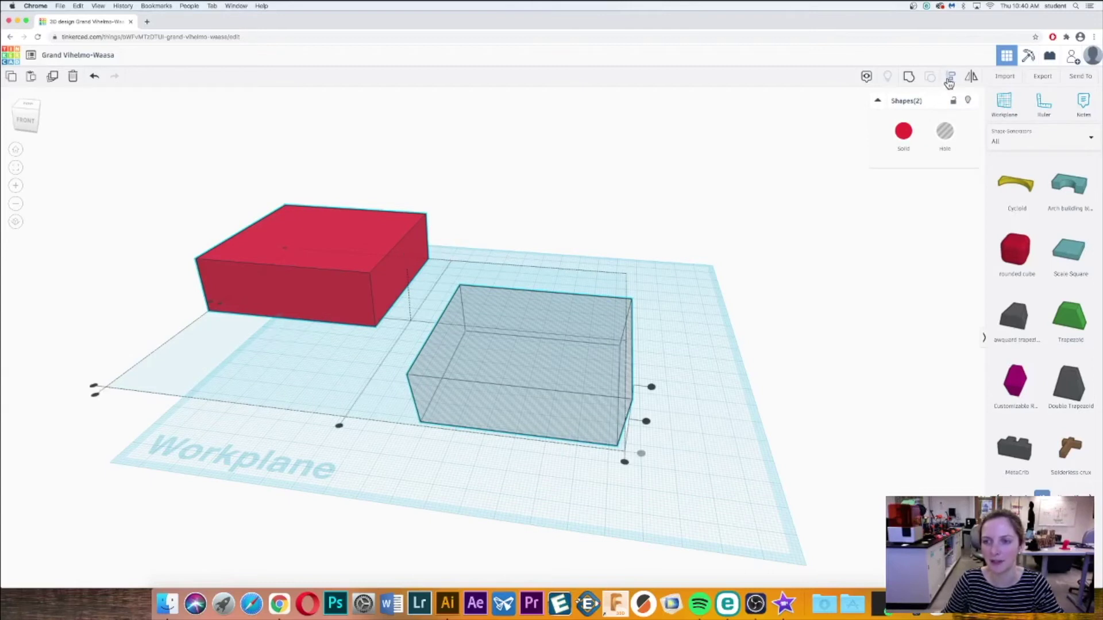
left_click(338, 427)
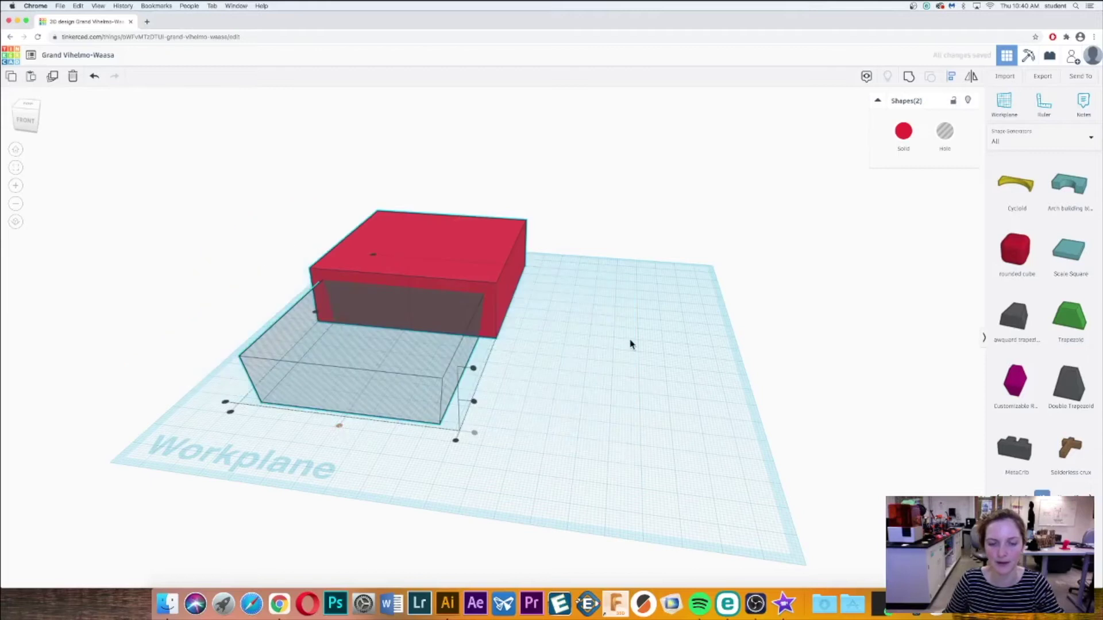
mouse_move(523, 457)
right_mouse_down()
mouse_move(835, 381)
mouse_move(915, 443)
mouse_move(526, 439)
right_mouse_up()
left_click(529, 436)
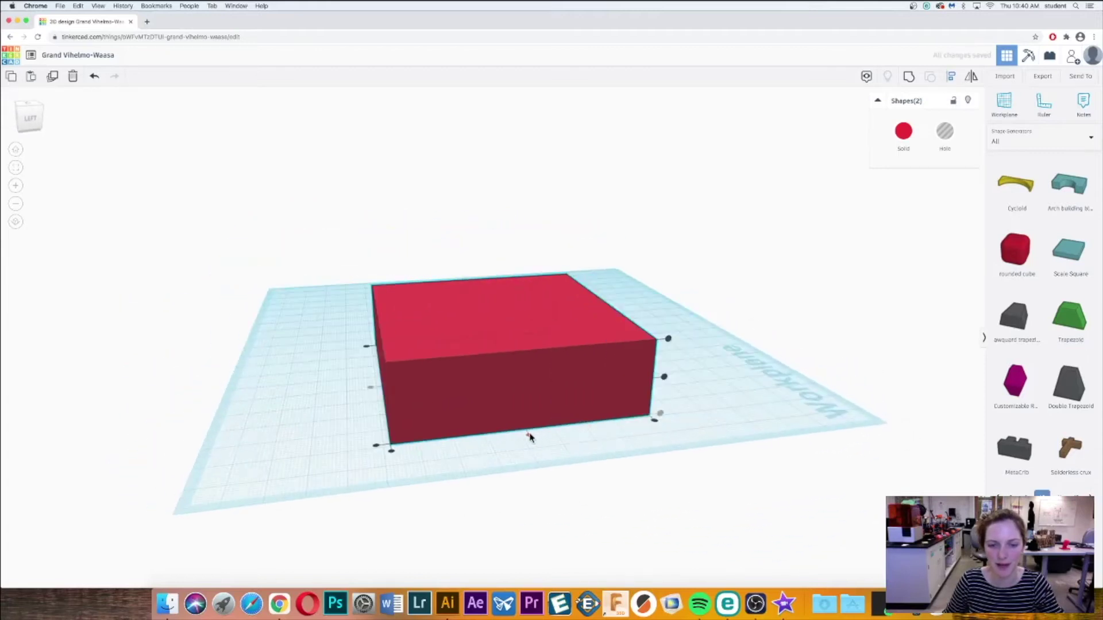
left_click(668, 339)
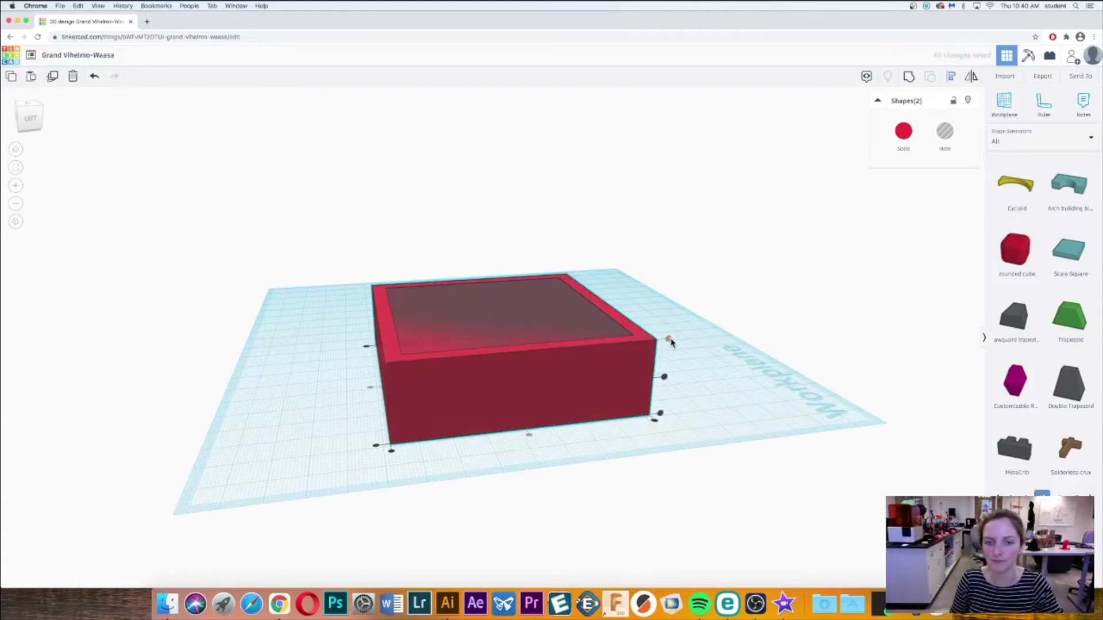
Step: Select the box and hole together and group them into a hollow tray
right_click_drag(753, 293, 860, 337)
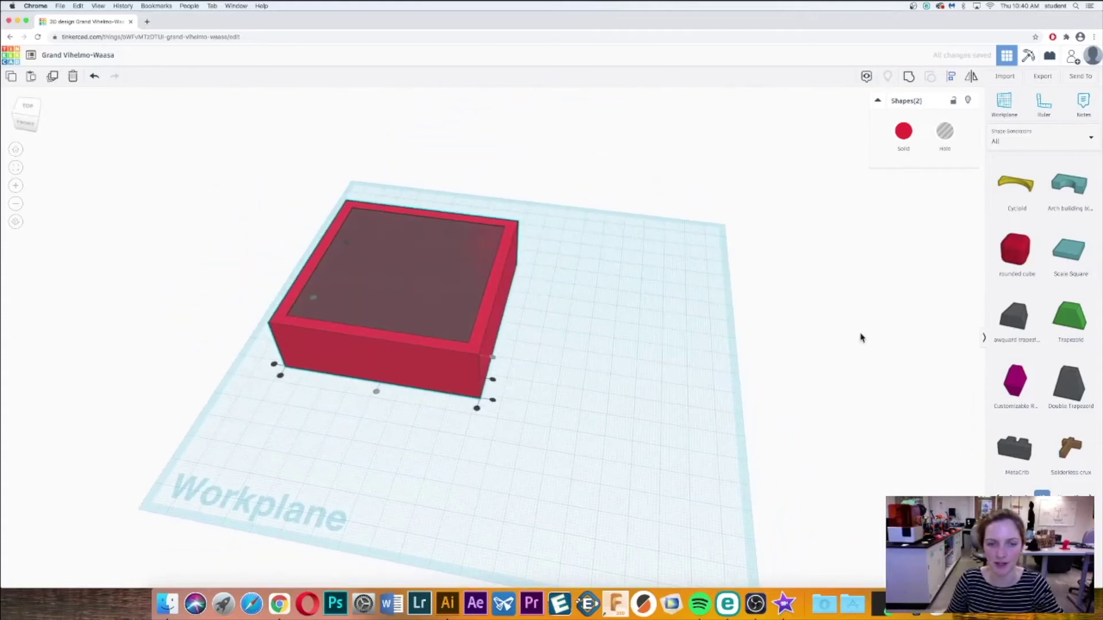
left_click(692, 332)
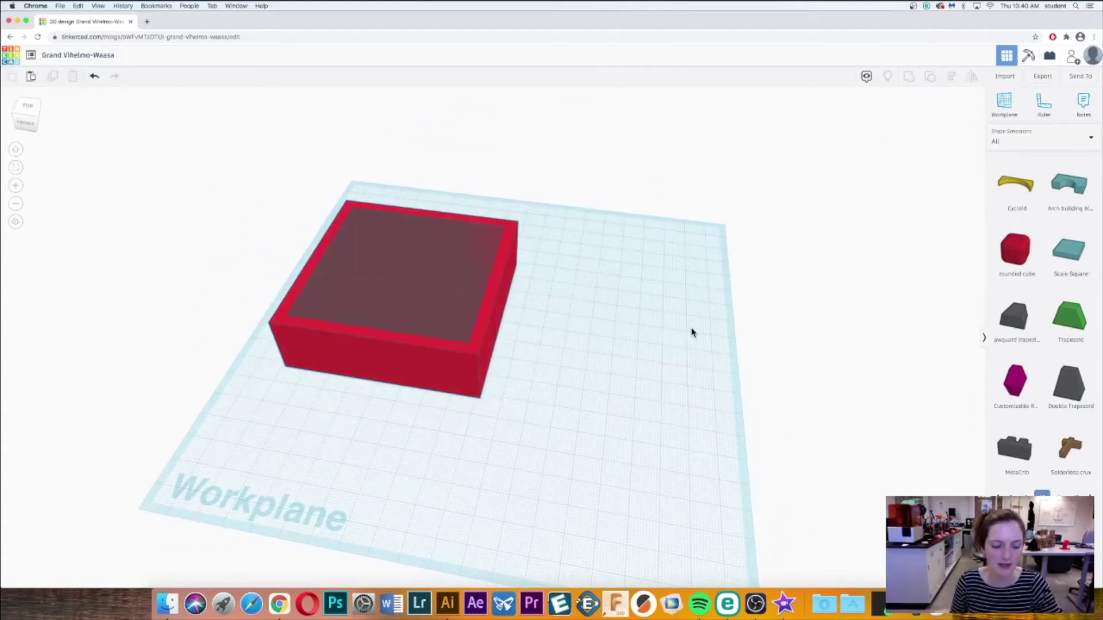
key("super+a")
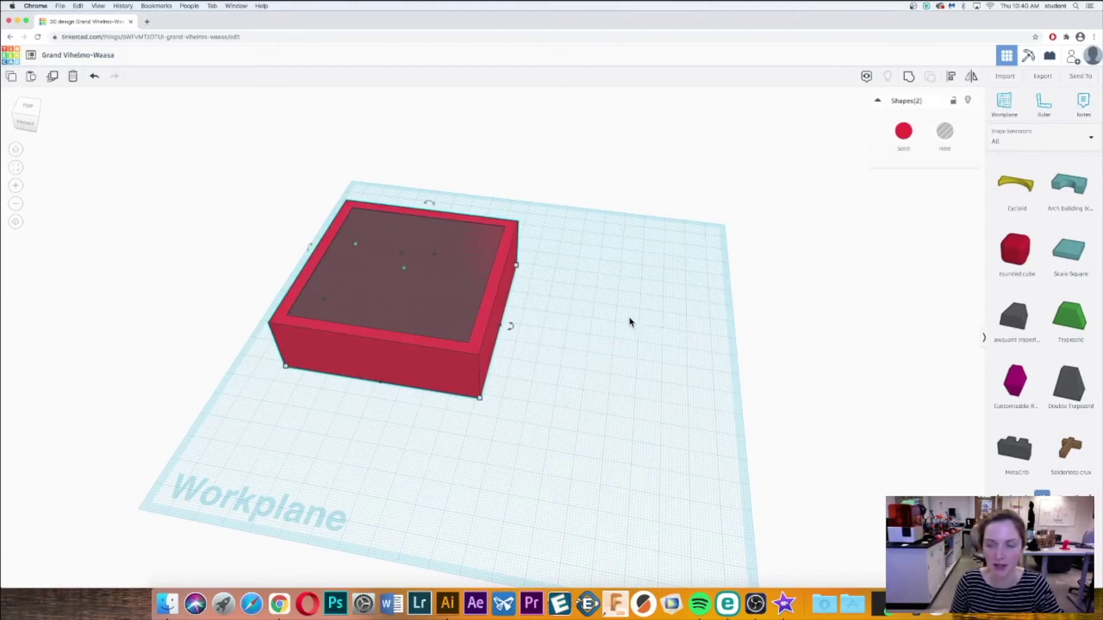
left_click(915, 81)
right_click_drag(734, 167, 628, 201)
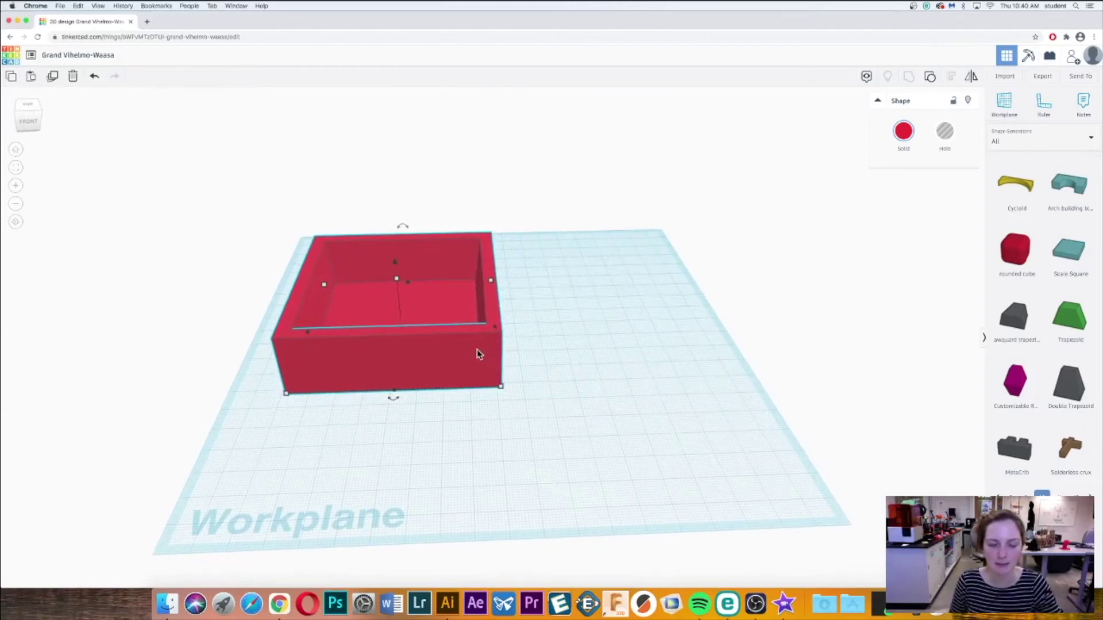
left_click_drag(477, 354, 205, 286)
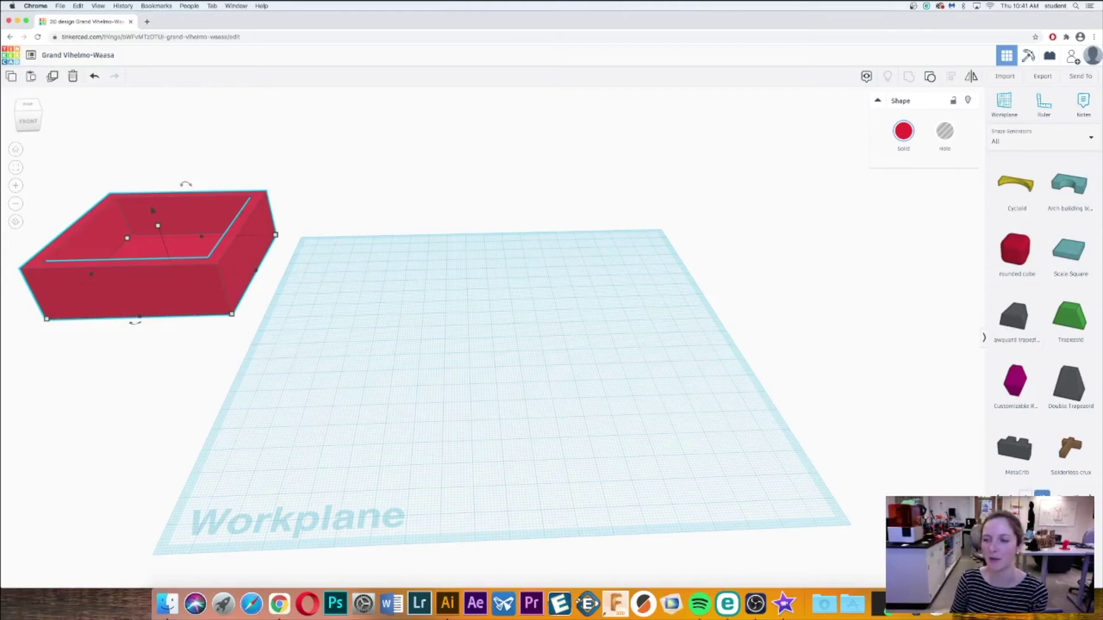
Step: Place the clip generator shape and tune its jaw angle, jaw length, wall thickness and angle step
left_click(1089, 494)
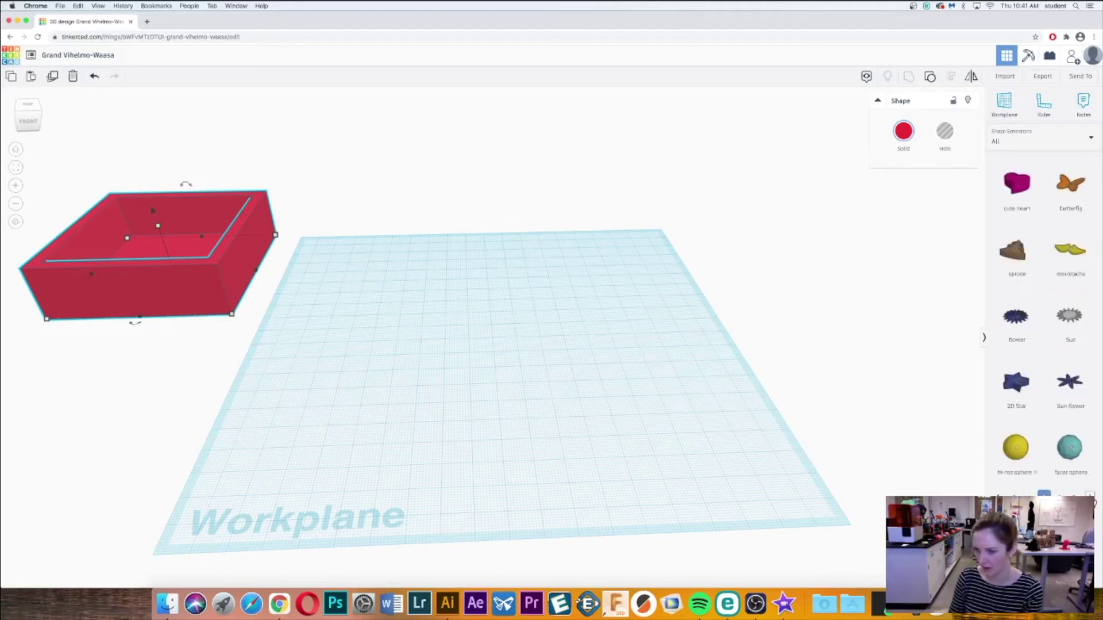
left_click_drag(1015, 382, 534, 374)
right_click_drag(604, 412, 621, 423)
left_click_drag(915, 267, 908, 288)
left_click_drag(923, 236, 937, 233)
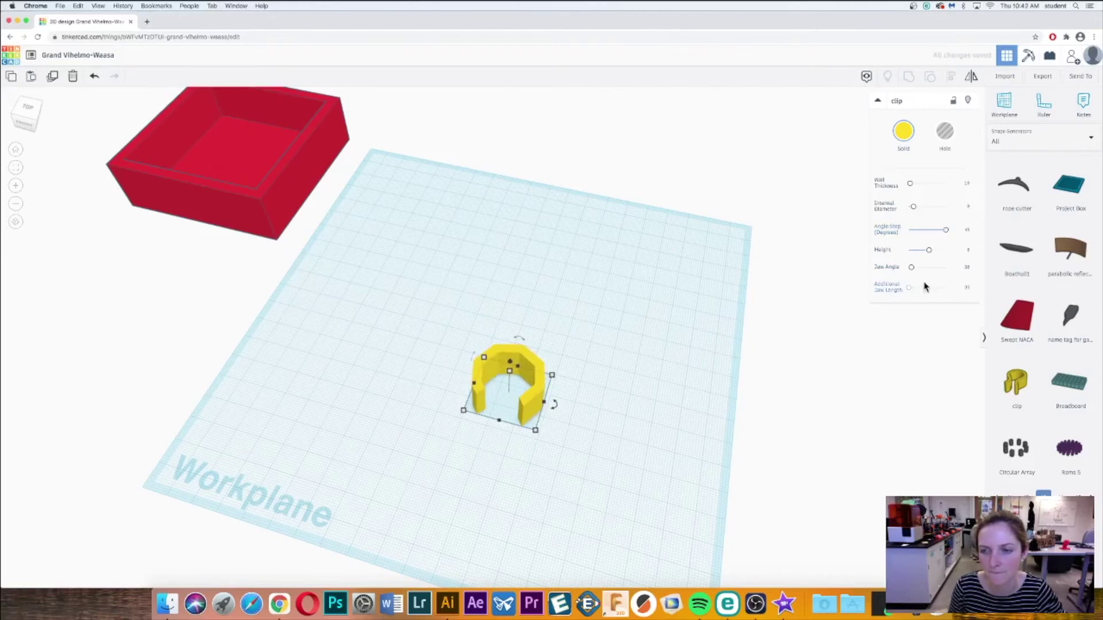
left_click_drag(908, 288, 913, 287)
right_click_drag(850, 322, 795, 355)
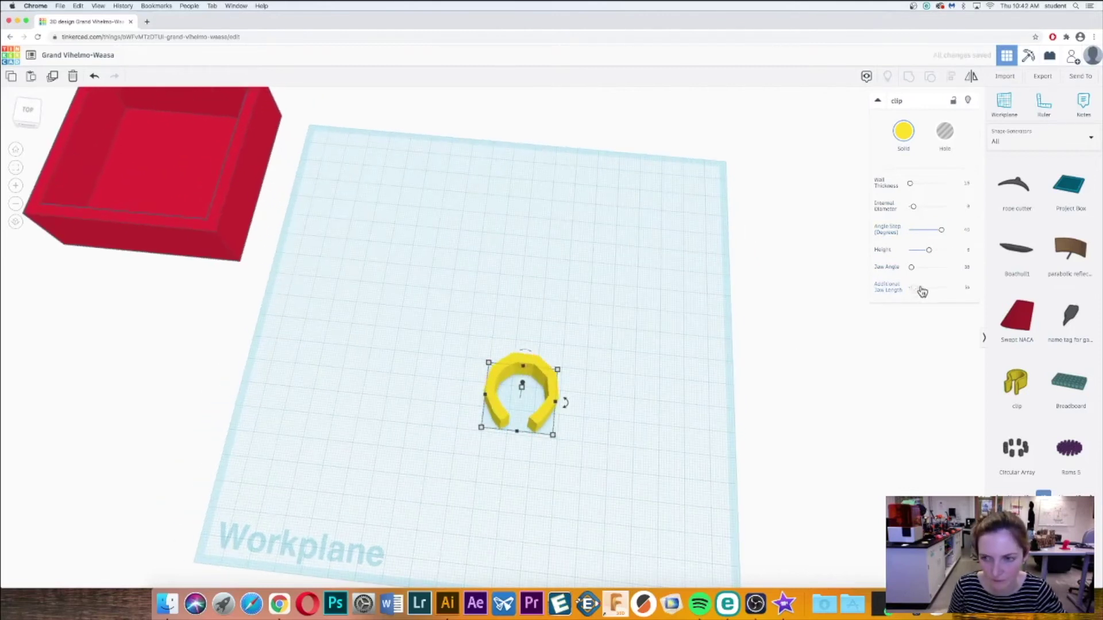
left_click_drag(913, 288, 908, 287)
right_click_drag(741, 344, 712, 345)
mouse_move(910, 183)
left_mouse_down()
mouse_move(925, 185)
mouse_move(915, 183)
left_mouse_up()
left_click_drag(937, 232, 942, 230)
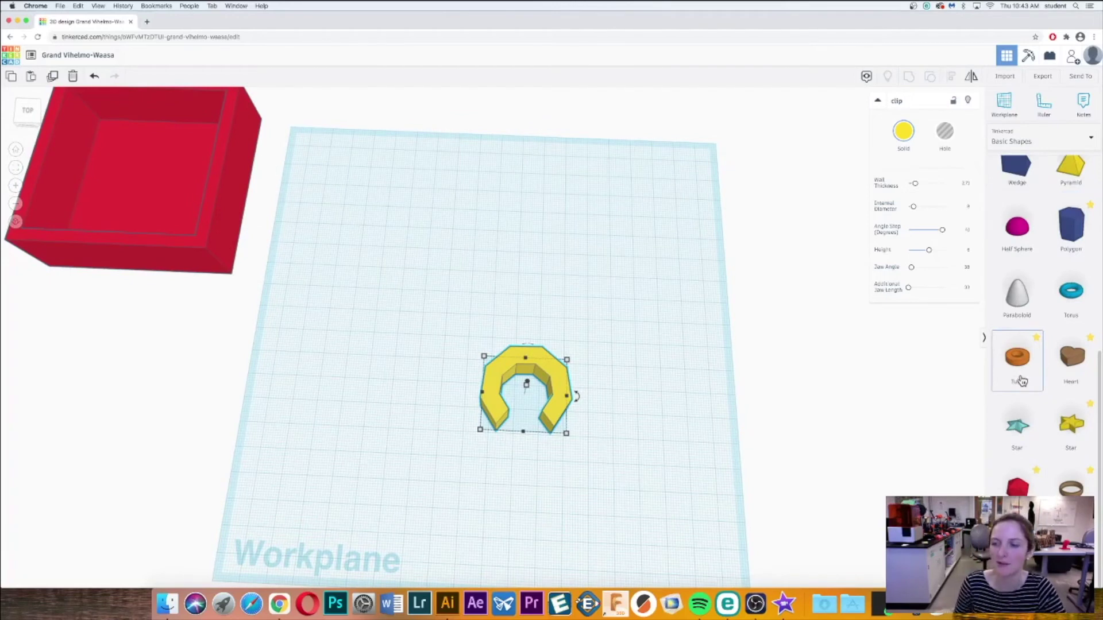
Step: Add a Tube and a small orange cylinder, pushing the cylinder against the tube
left_click_drag(1020, 381, 526, 322)
right_click_drag(526, 322, 671, 292)
scroll(1029, 345, "up", 5)
left_click_drag(1071, 250, 543, 277)
right_click_drag(657, 271, 677, 406)
left_click(517, 394)
left_click_drag(517, 394, 522, 352)
key("ctrl+z")
left_click_drag(534, 288, 534, 306)
right_click_drag(534, 306, 652, 355)
Step: Separate the tall tube from the small cylinder and set a many-sided ring onto the tube
left_click(521, 303)
right_click_drag(521, 303, 574, 373)
left_click(505, 405)
right_click_drag(618, 416, 533, 321)
right_click_drag(473, 290, 552, 356)
left_click_drag(552, 356, 661, 423)
right_click_drag(763, 387, 745, 460)
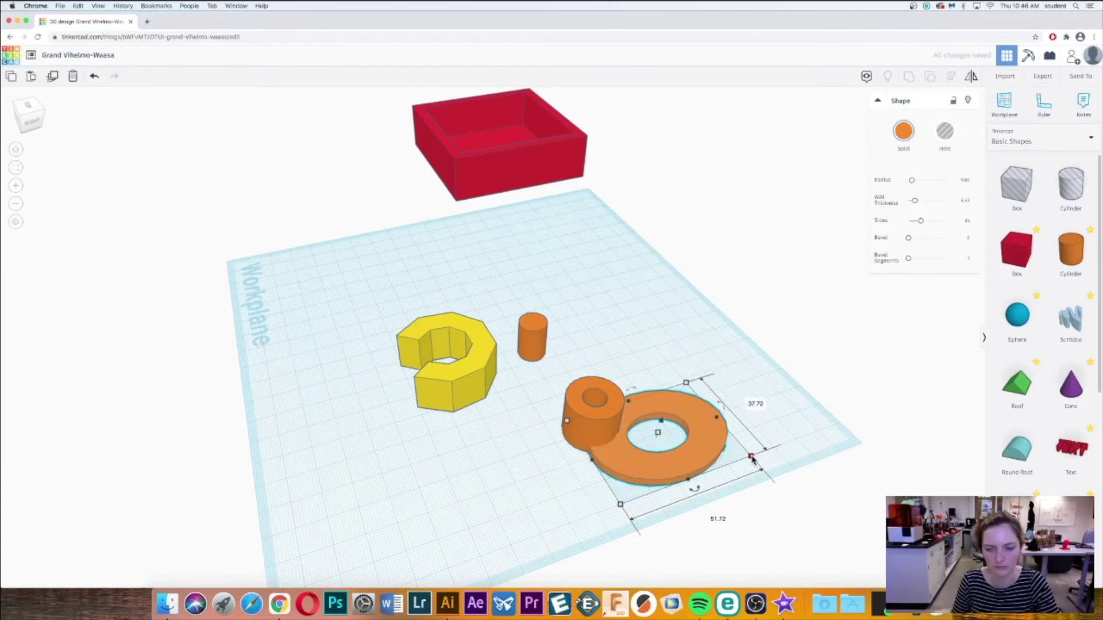
mouse_move(920, 221)
left_mouse_down()
mouse_move(932, 220)
mouse_move(912, 200)
left_mouse_up()
left_click_drag(716, 424, 628, 410)
Step: Enlarge a torus around the tube's base and group them into a grooved ring
left_click(591, 414, "shift")
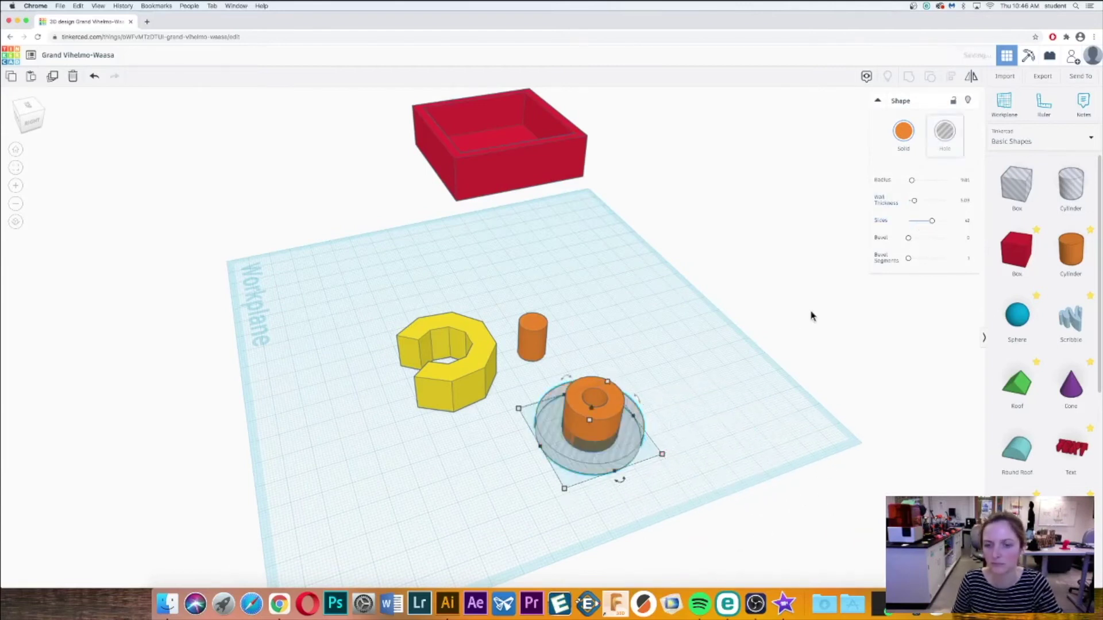
left_click(637, 460)
right_click_drag(638, 460, 653, 419)
key("Delete")
scroll(1050, 467, "down", 5)
key("ctrl+z")
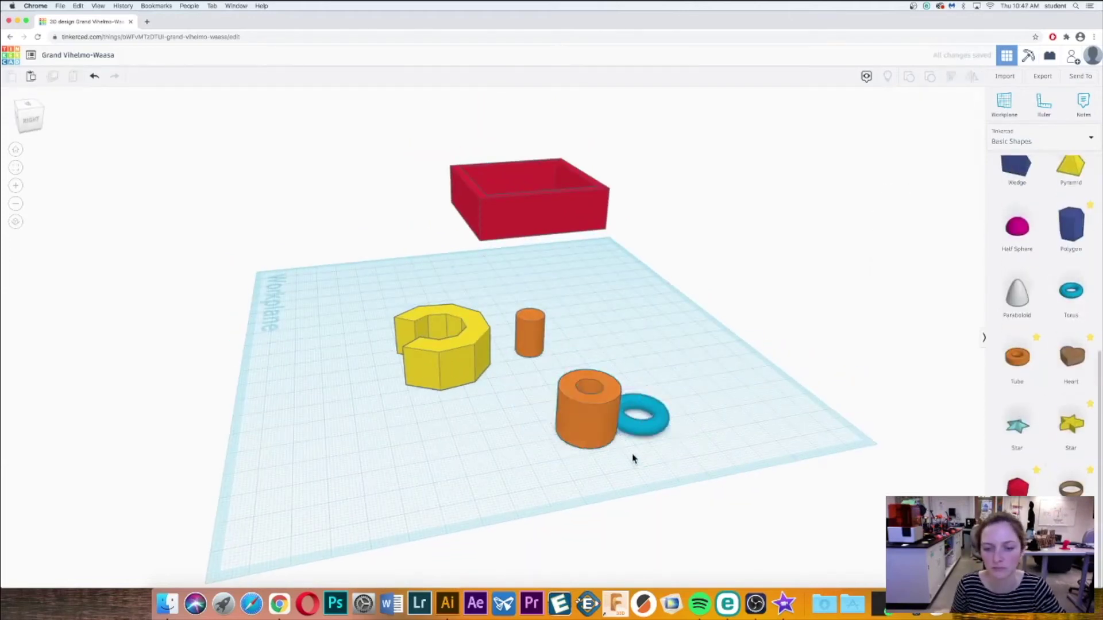
left_click(633, 454, "shift")
left_click(632, 454)
left_click_drag(910, 184, 913, 180)
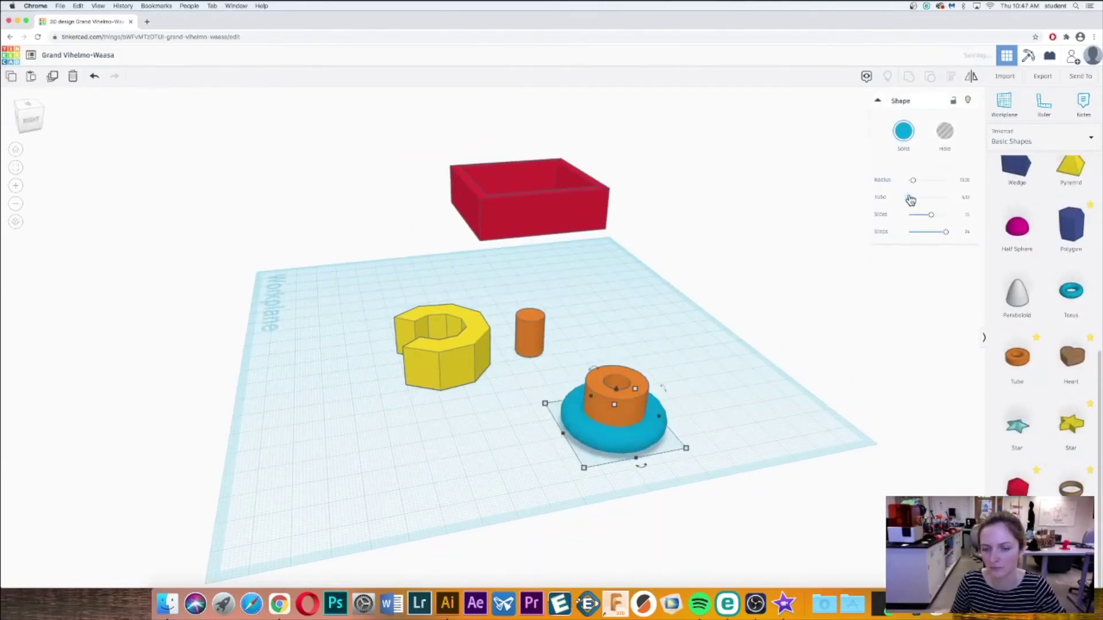
left_click(623, 374, "shift")
key("ctrl+g")
right_click_drag(734, 397, 653, 437)
Step: Move the grooved ring beside the small cylinder
left_click(539, 348)
right_click_drag(546, 350, 778, 421)
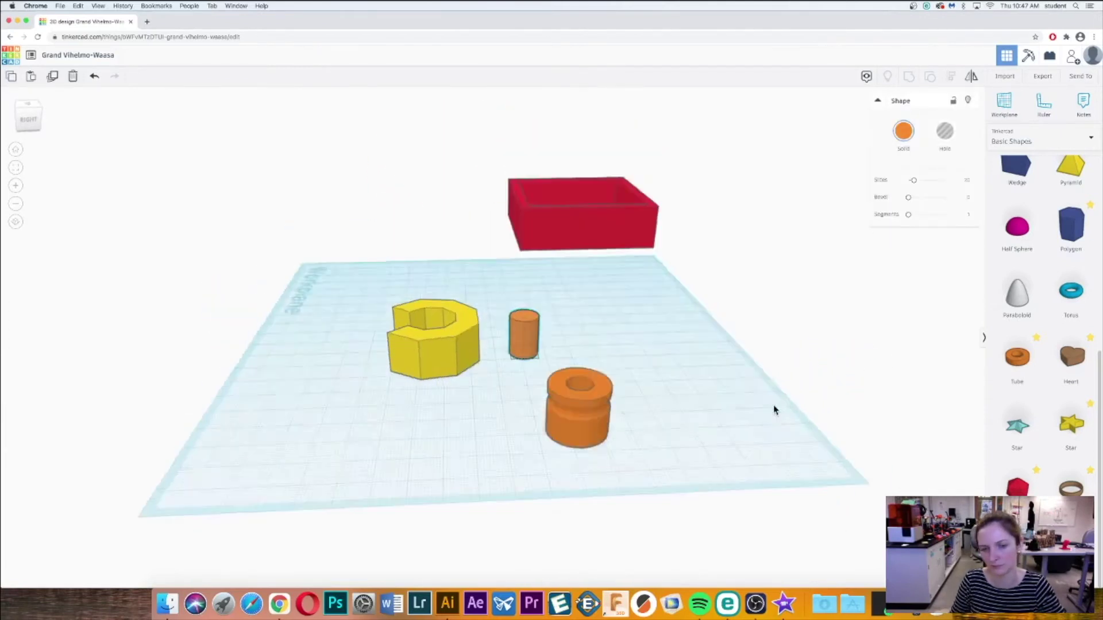
left_click_drag(573, 374, 517, 345)
right_click_drag(767, 405, 706, 342)
left_click(706, 341)
Step: Add a red box, resize it into a thin bar, and move it into the yellow claw
scroll(1034, 316, "up", 5)
left_click_drag(1016, 249, 620, 523)
right_click_drag(620, 522, 746, 503)
left_click(746, 502)
left_click_drag(623, 465, 495, 409)
right_click_drag(495, 409, 504, 443)
scroll(515, 478, "down", 5)
left_click(516, 478)
Step: Move the slim hole cylinder into the claw and select all five earring pieces
scroll(516, 479, "up", 5)
left_click(511, 502)
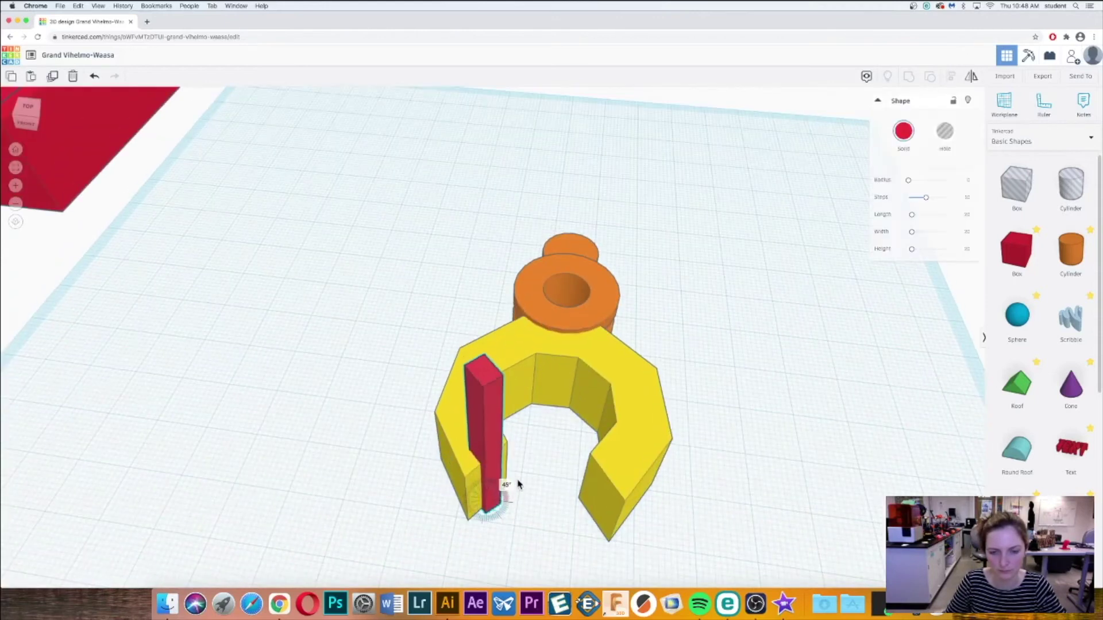
right_click_drag(512, 485, 485, 517)
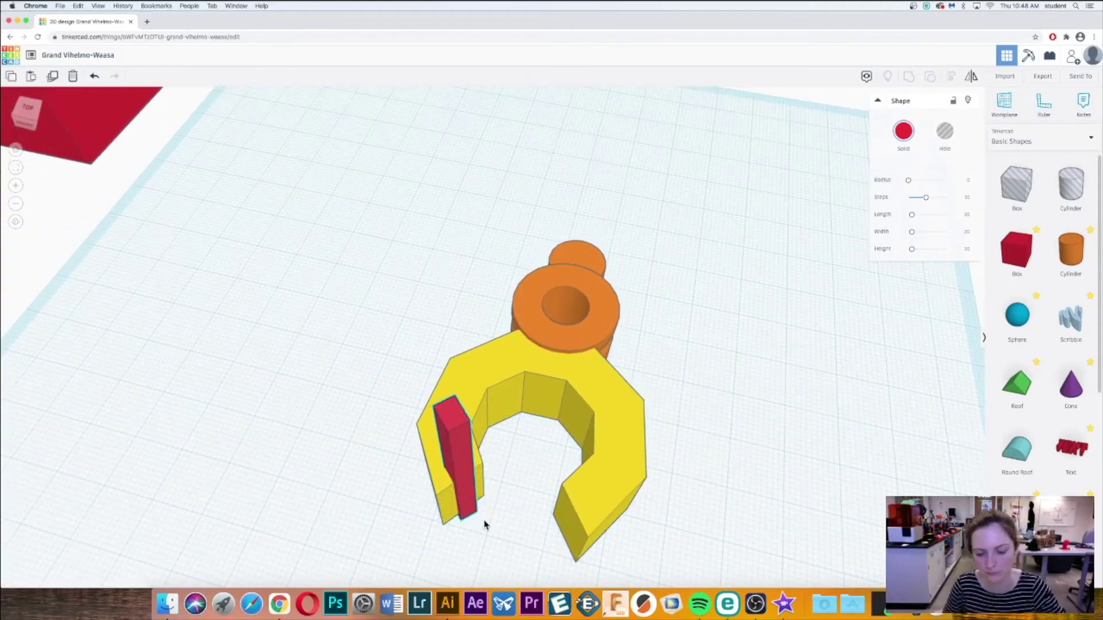
scroll(714, 500, "down", 5)
scroll(636, 390, "up", 2)
left_click_drag(635, 389, 543, 353)
right_click_drag(631, 384, 471, 275)
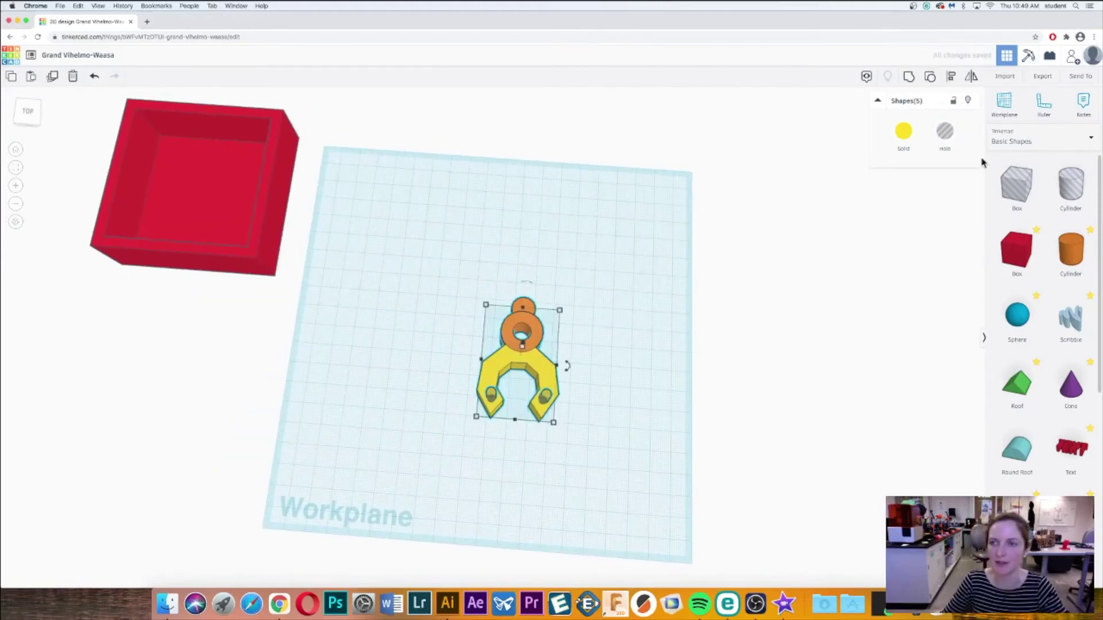
Step: Group the five pieces into one yellow earring and set it inside the red box
left_click(908, 76)
right_click_drag(678, 350, 700, 295)
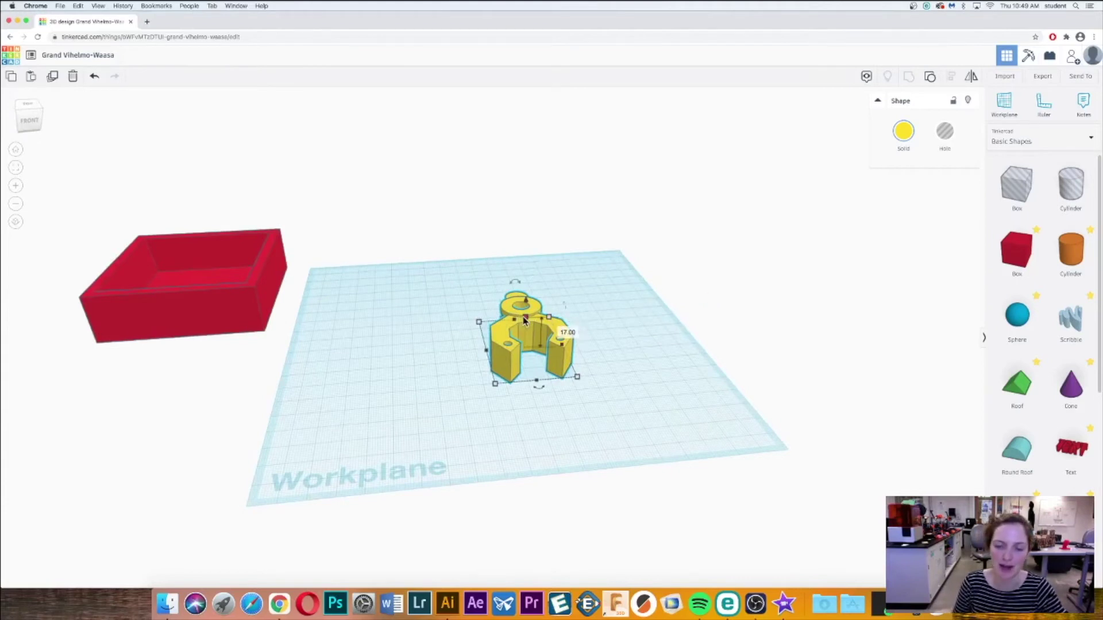
right_click_drag(628, 305, 294, 336)
left_click_drag(150, 379, 405, 434)
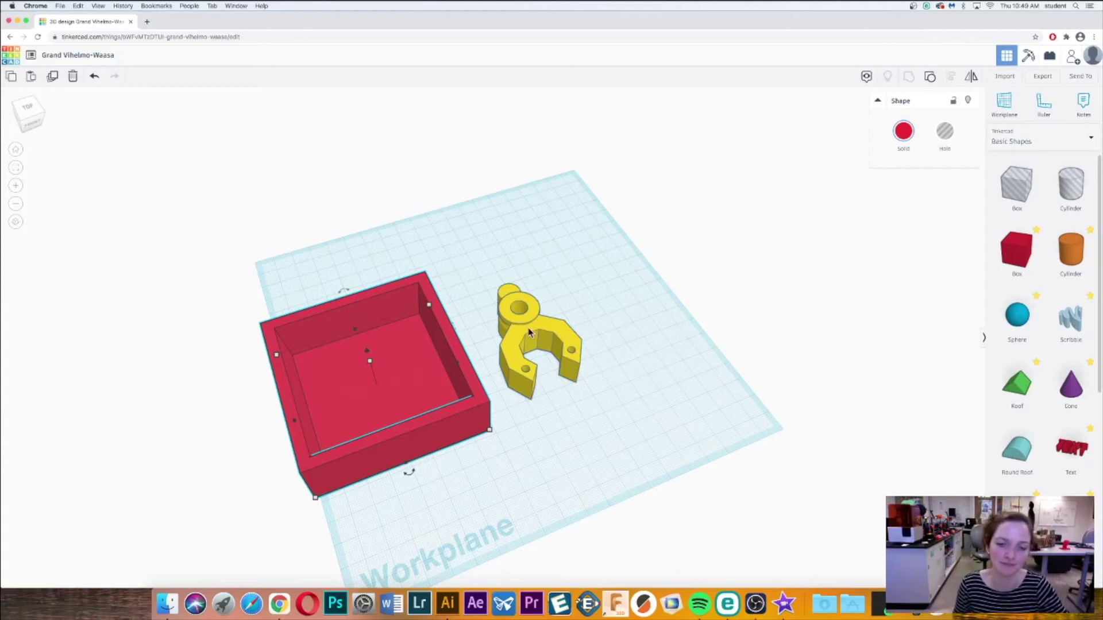
left_click_drag(530, 332, 353, 387)
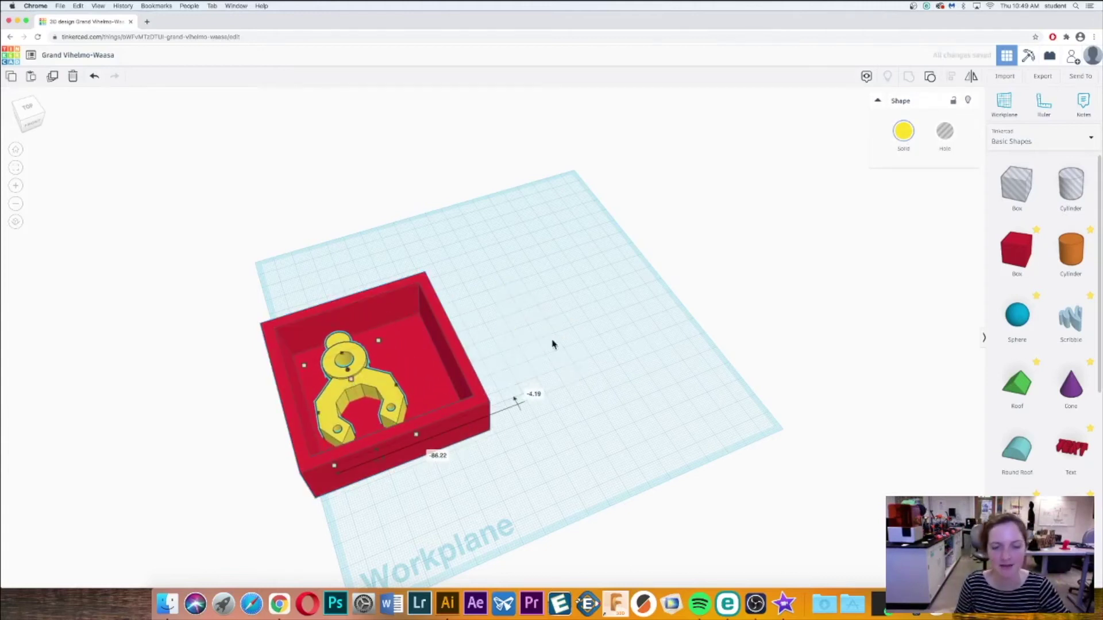
Step: Try shrinking the earring slightly, then undo the resize
right_click_drag(613, 336, 599, 356)
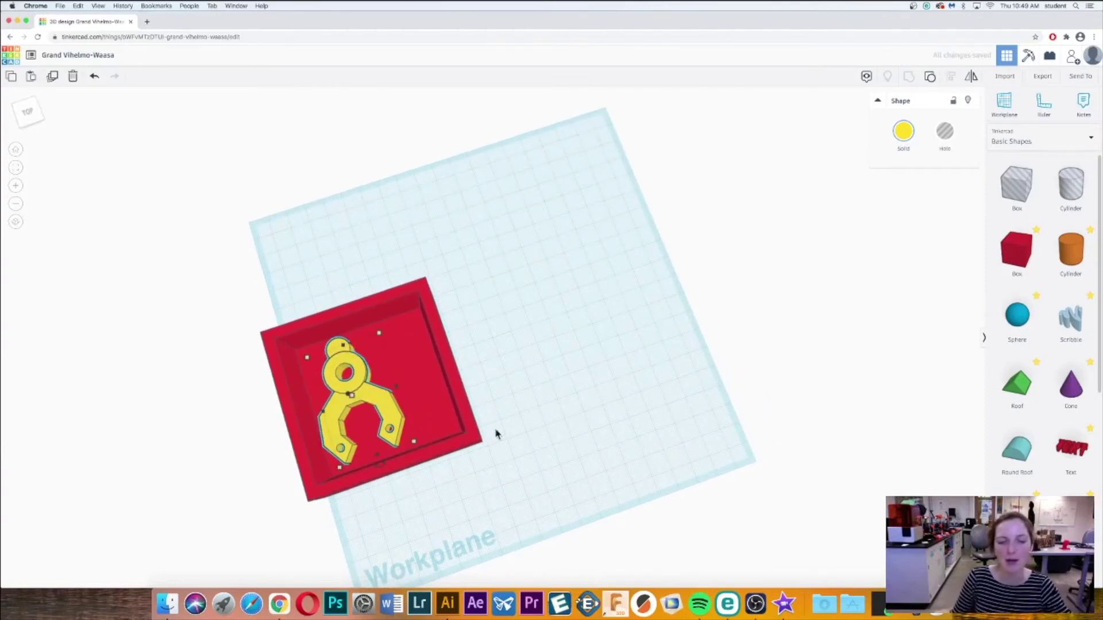
mouse_move(416, 448)
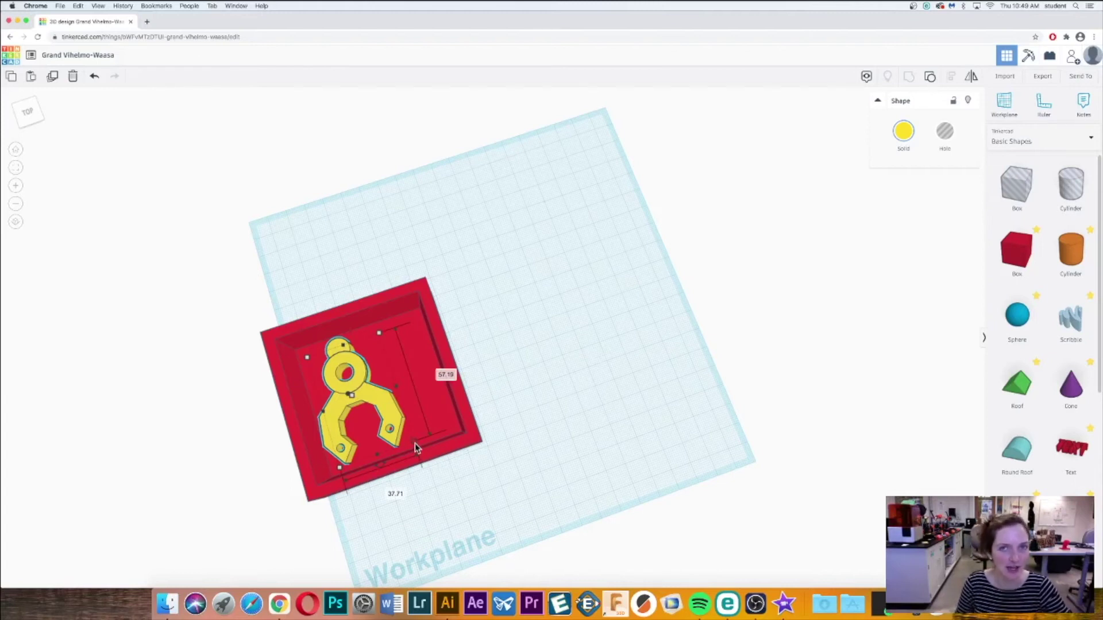
left_click_drag(415, 444, 391, 428)
key("super+z")
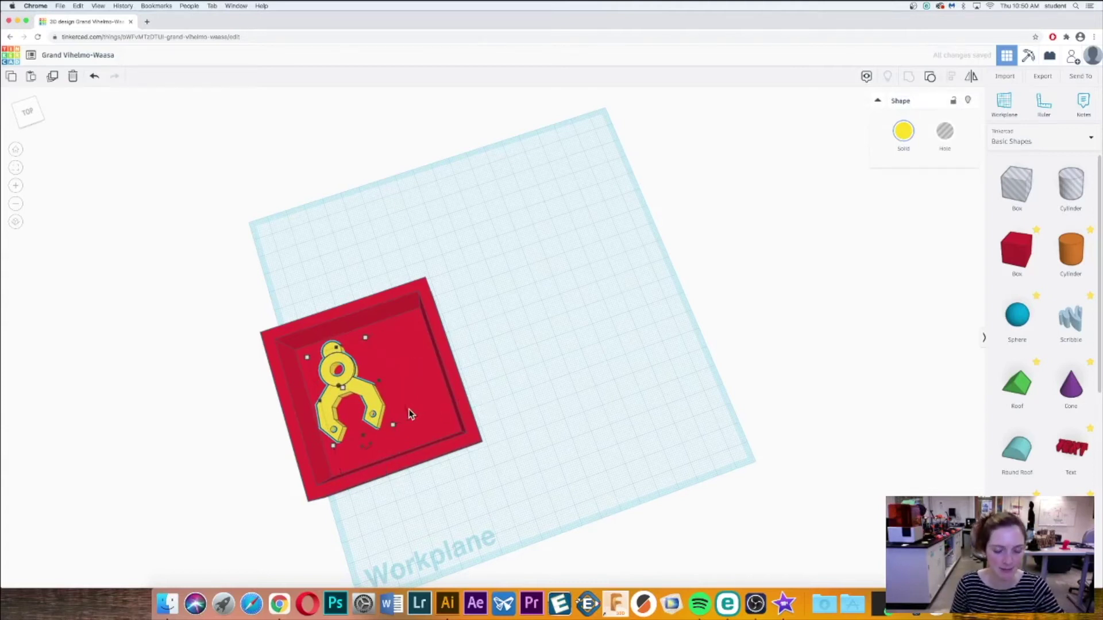
Step: Paste a copy of the earring and move it beside the original inside the box
key("super+v")
left_click_drag(405, 395, 445, 405)
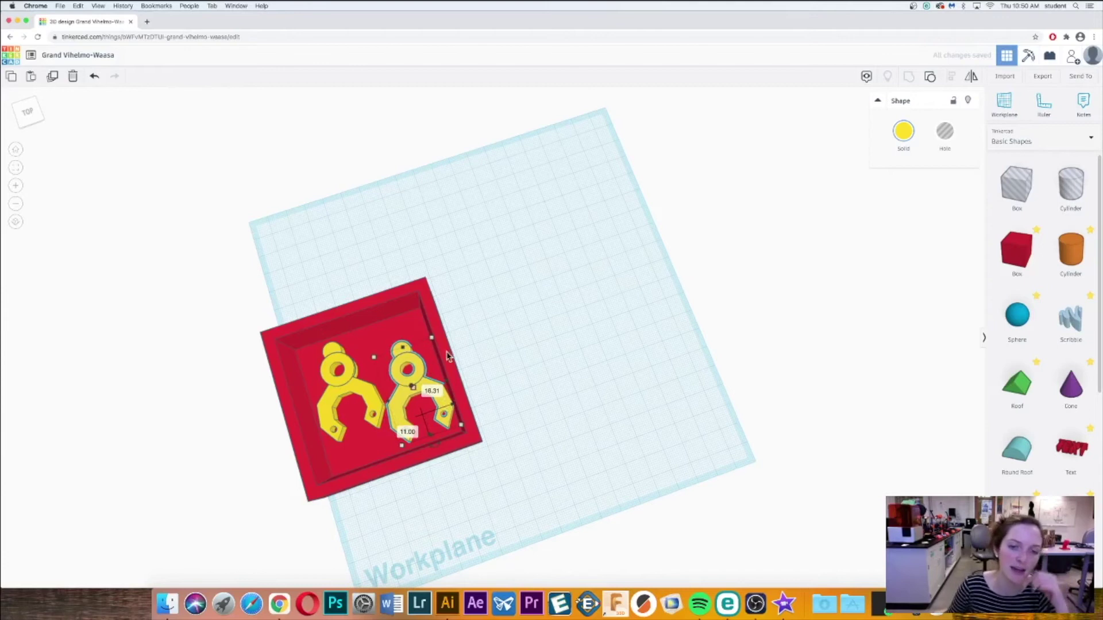
right_click_drag(511, 398, 512, 394)
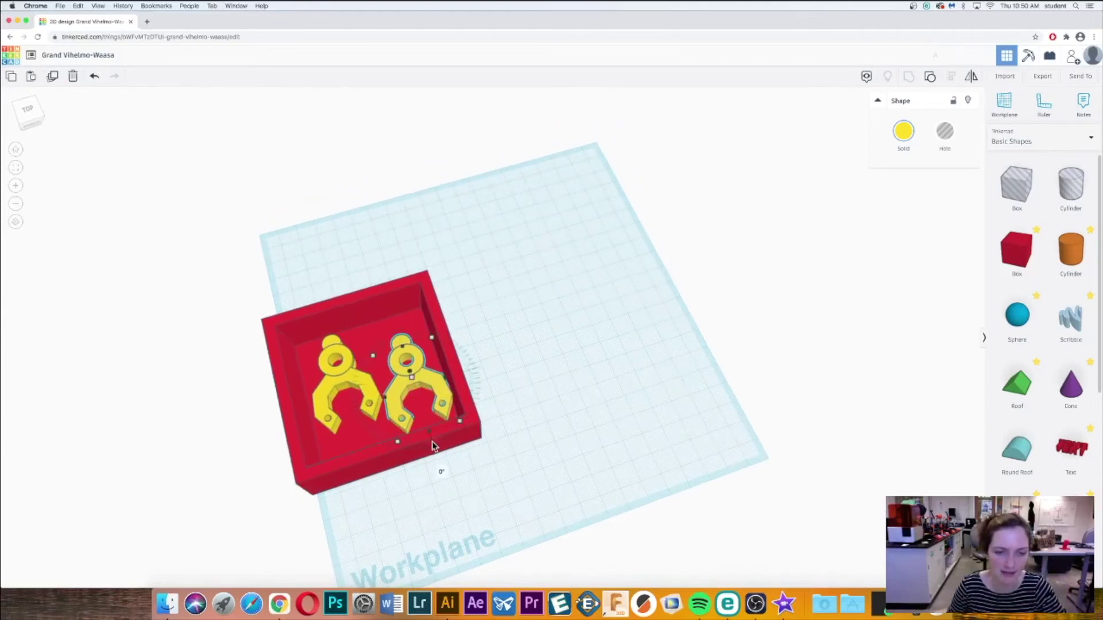
right_click_drag(432, 441, 471, 386)
Step: Widen the red box from 80 to 105 and reposition both earrings inside it
left_click(457, 388)
mouse_move(457, 367)
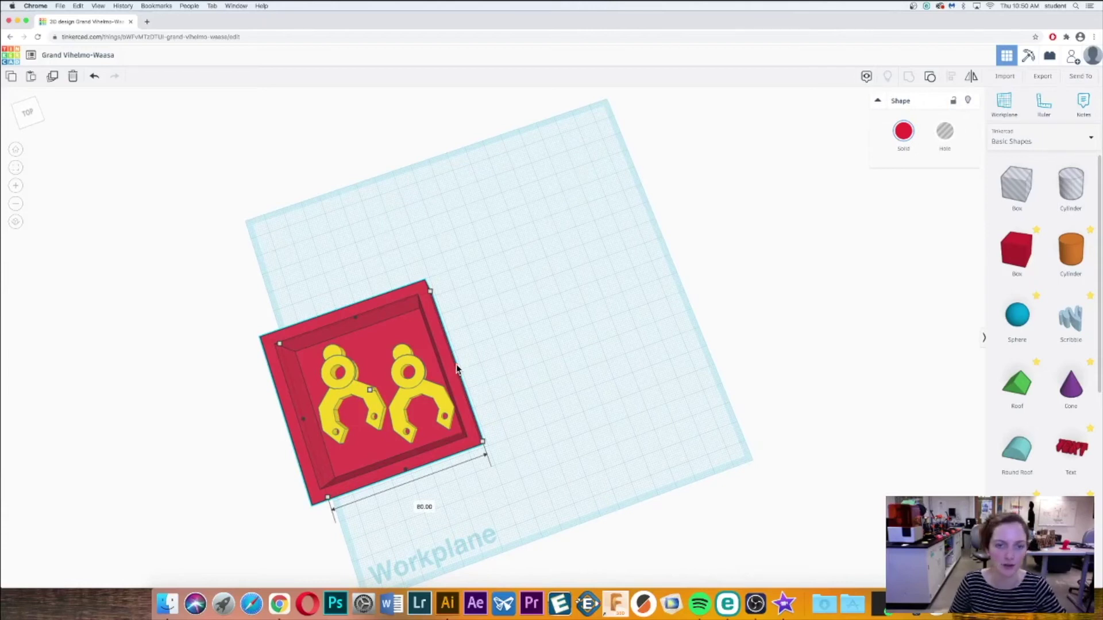
left_click_drag(457, 364, 504, 351)
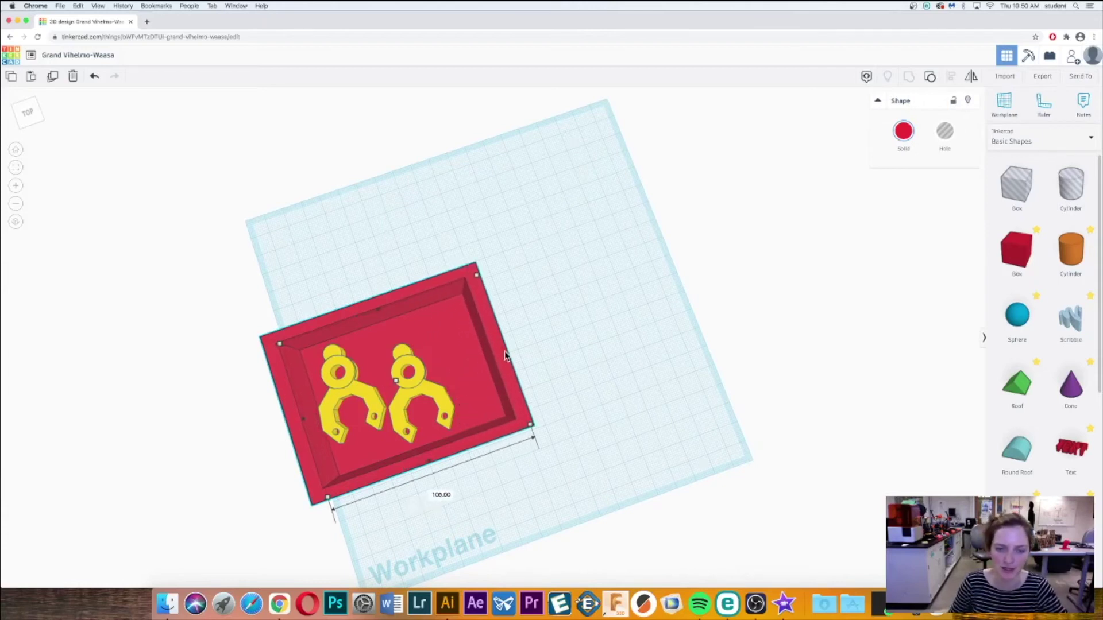
left_click_drag(422, 389, 418, 368)
right_click_drag(560, 353, 536, 318)
left_click(338, 365)
left_click_drag(333, 360, 334, 360)
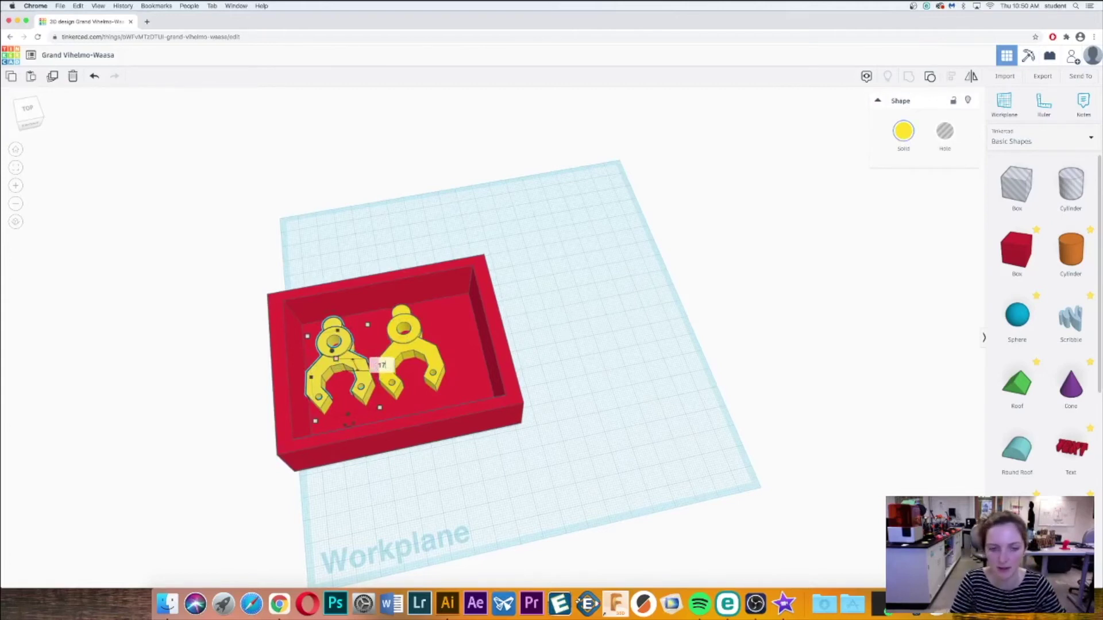
Step: Nudge the left earring and set the right earring's spacing to 17
left_click_drag(336, 359, 335, 356)
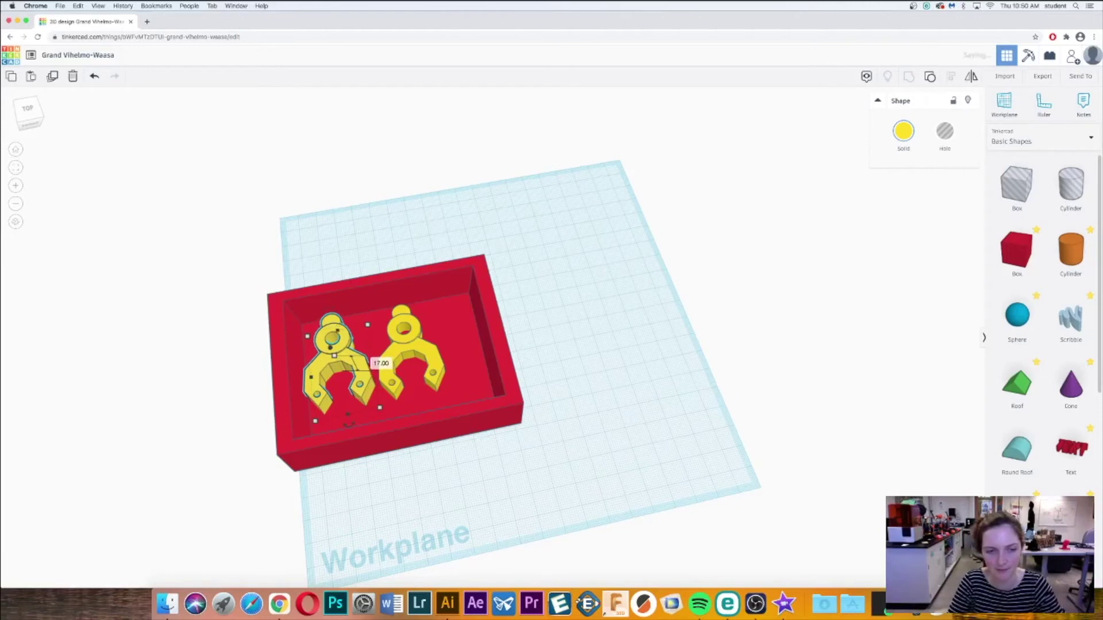
left_click(423, 349)
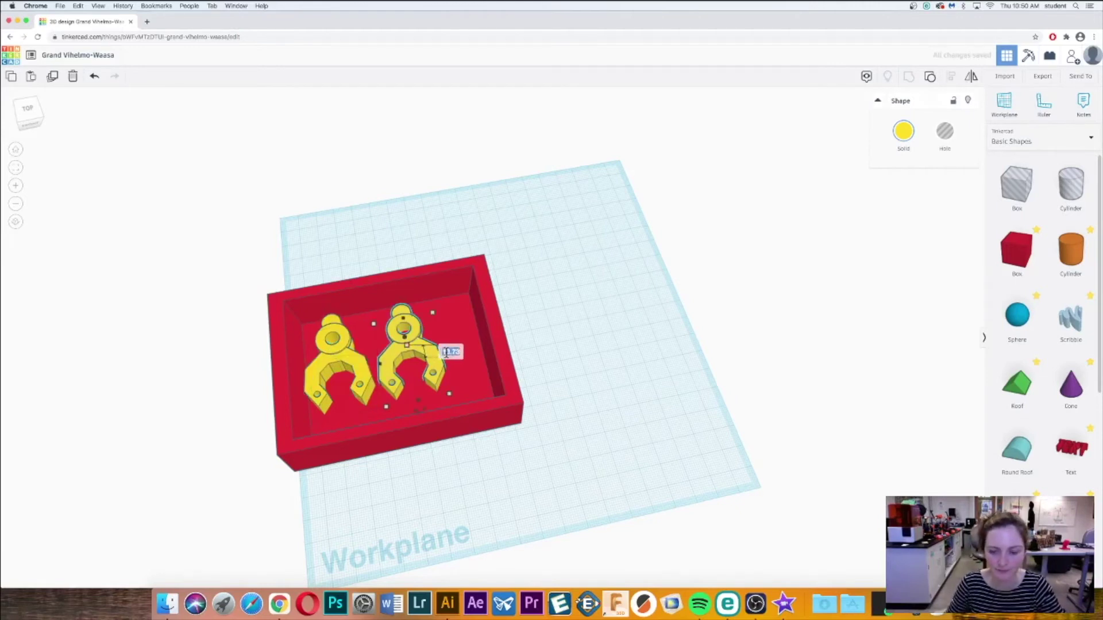
type("17")
key("Return")
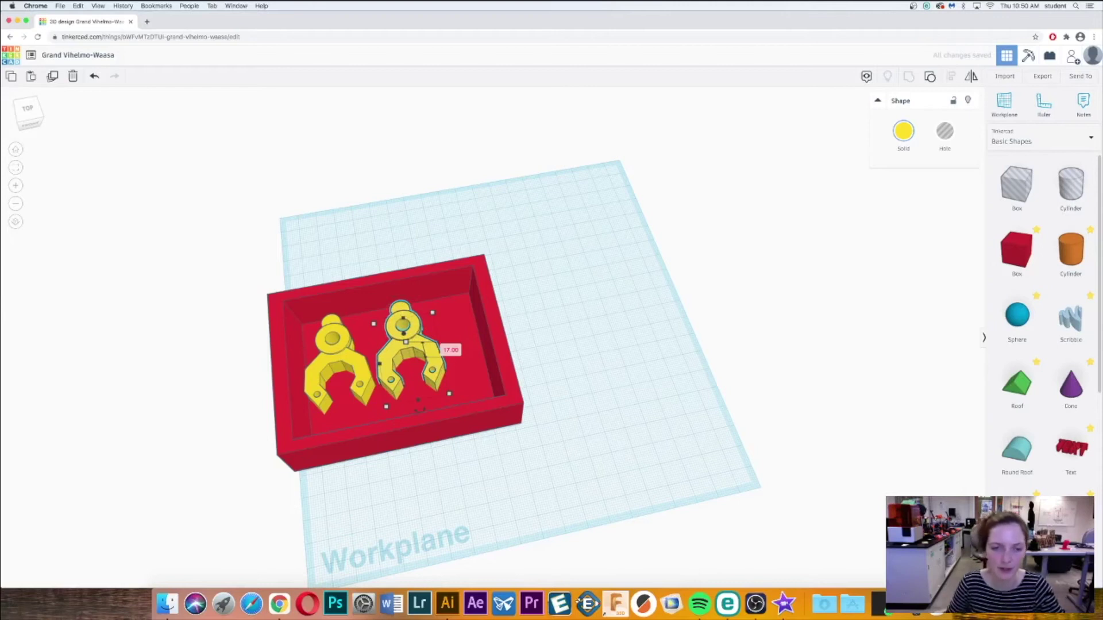
Step: Select both yellow clamps and nudge them right and up with the arrow keys
left_click(498, 411)
right_click_drag(576, 446, 567, 471)
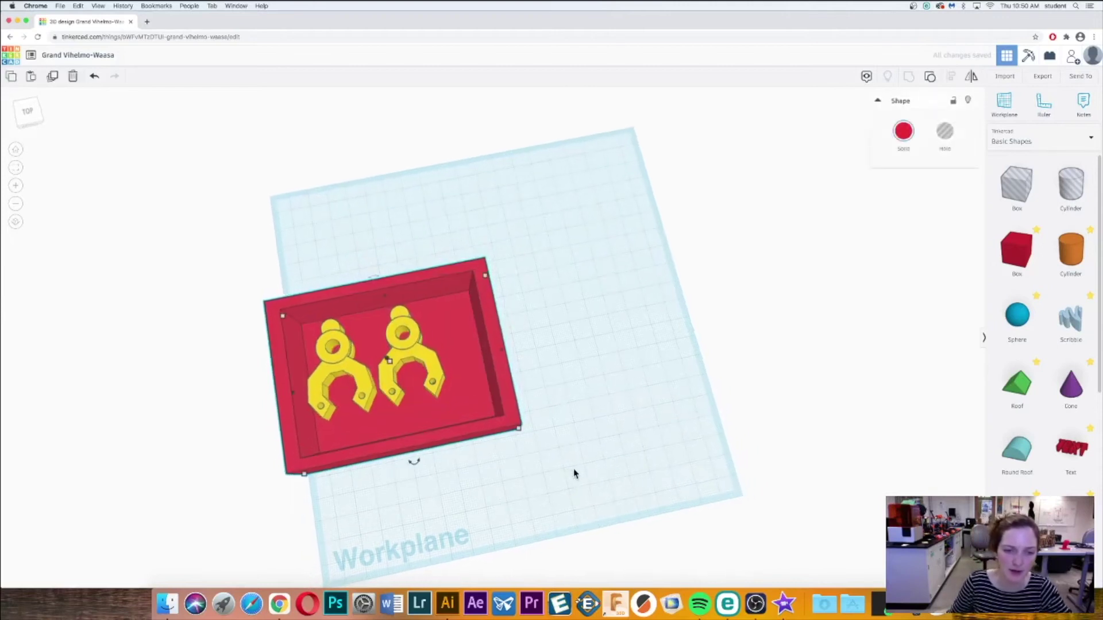
right_click_drag(510, 415, 697, 322)
left_click(391, 402)
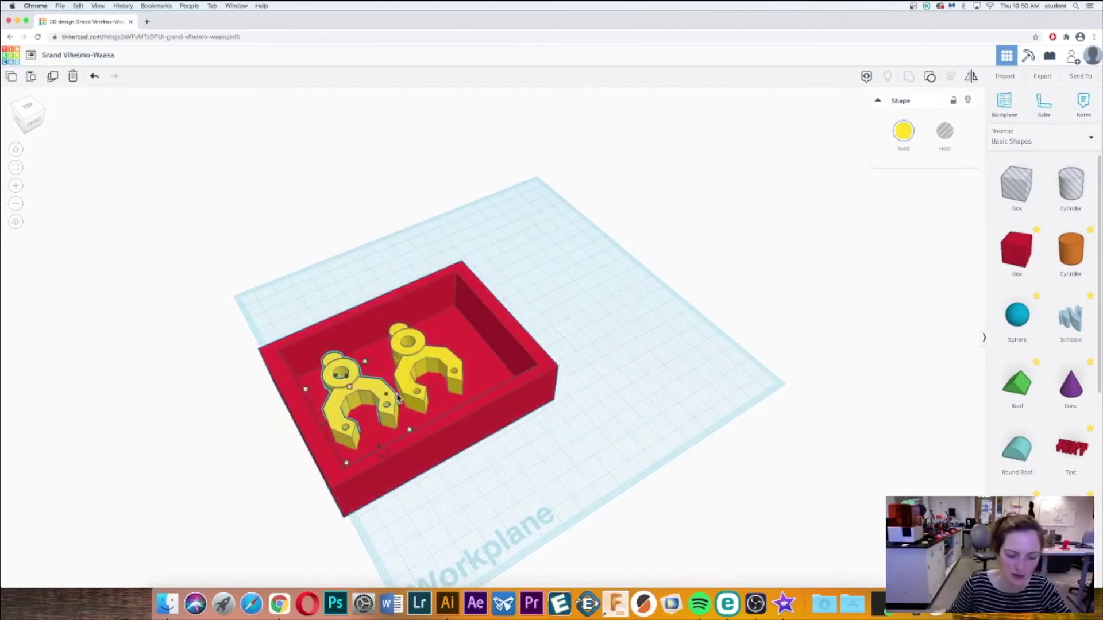
left_click(424, 364, "shift")
key("Right")
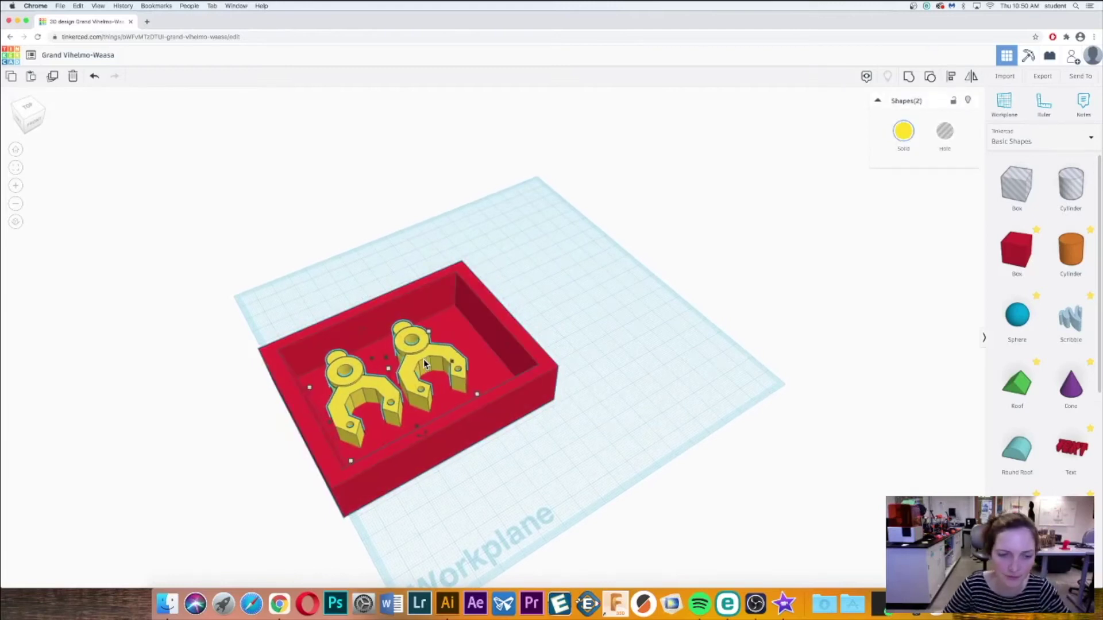
right_click_drag(424, 363, 568, 359)
key("Up")
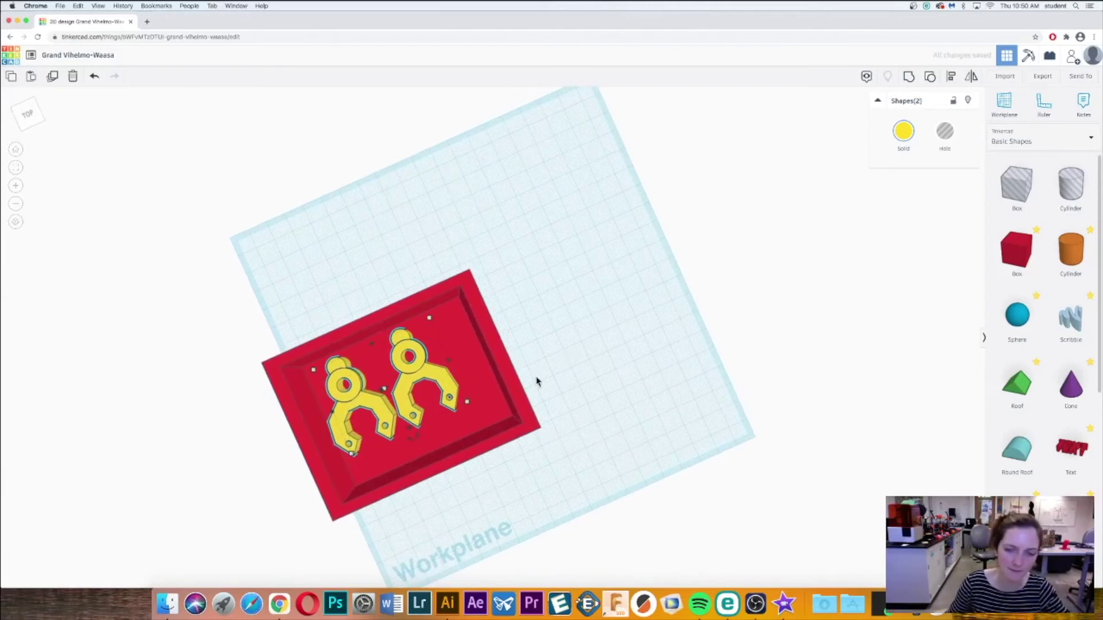
Step: Shorten the red box from 80 to 67 and narrow it from its right side
left_click(520, 397)
right_click_drag(586, 388, 411, 456)
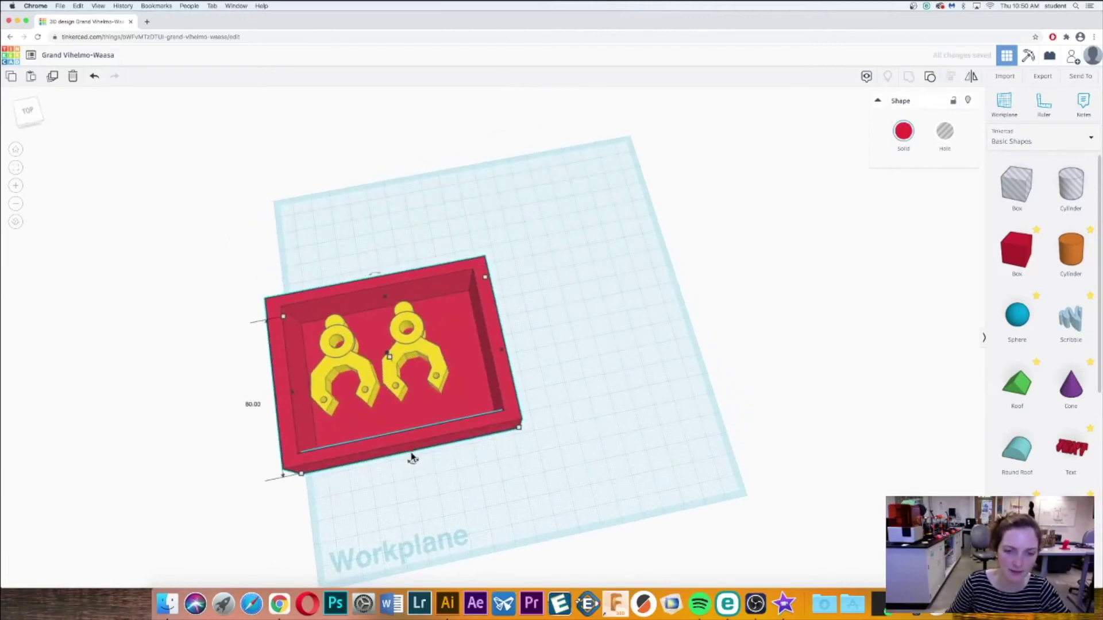
left_click_drag(411, 458, 407, 426)
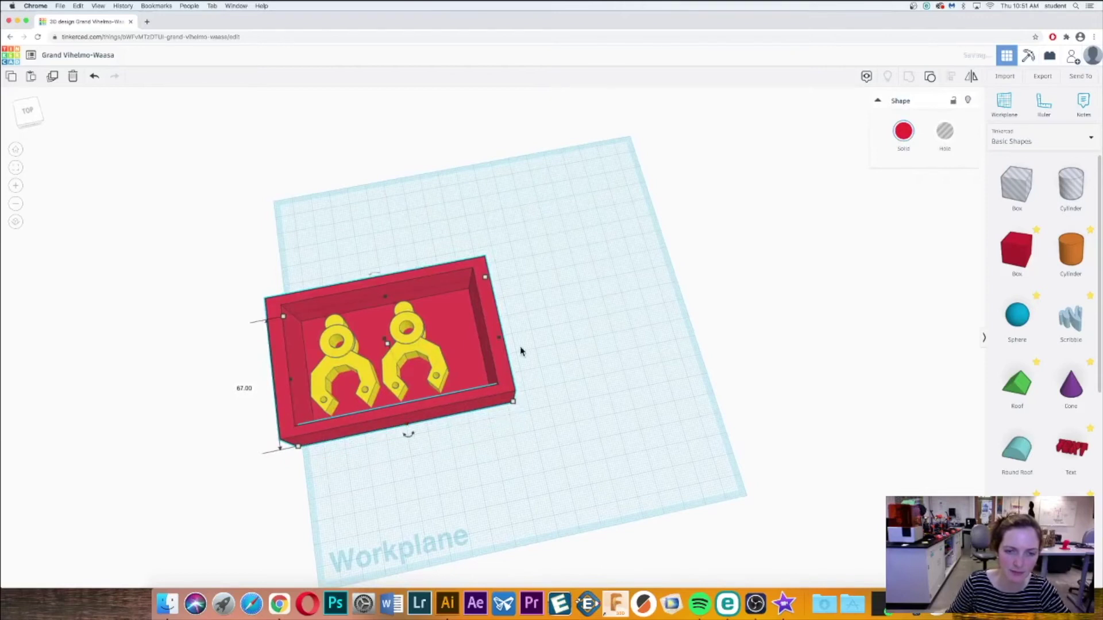
left_click_drag(497, 336, 468, 344)
Step: Marquee-select the red box and both clamps and group them into one shape
right_click_drag(592, 419, 279, 371)
scroll(460, 379, "down", 3)
scroll(461, 379, "up", 10)
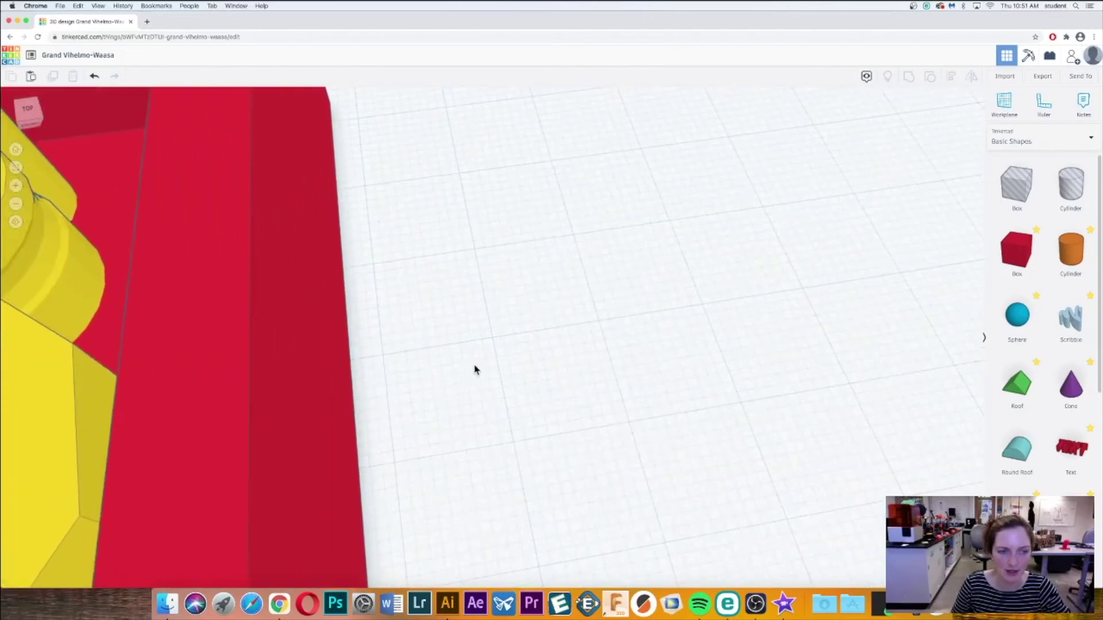
scroll(465, 370, "down", 6)
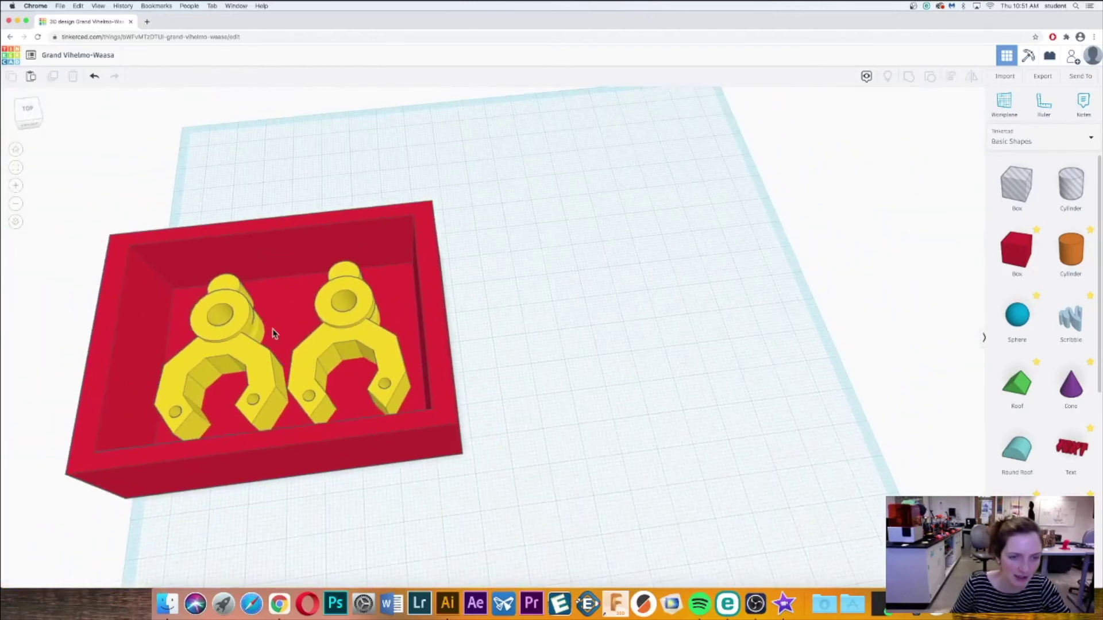
right_click_drag(561, 362, 536, 377)
scroll(579, 367, "up", 2)
scroll(579, 366, "down", 3)
scroll(556, 389, "down", 6)
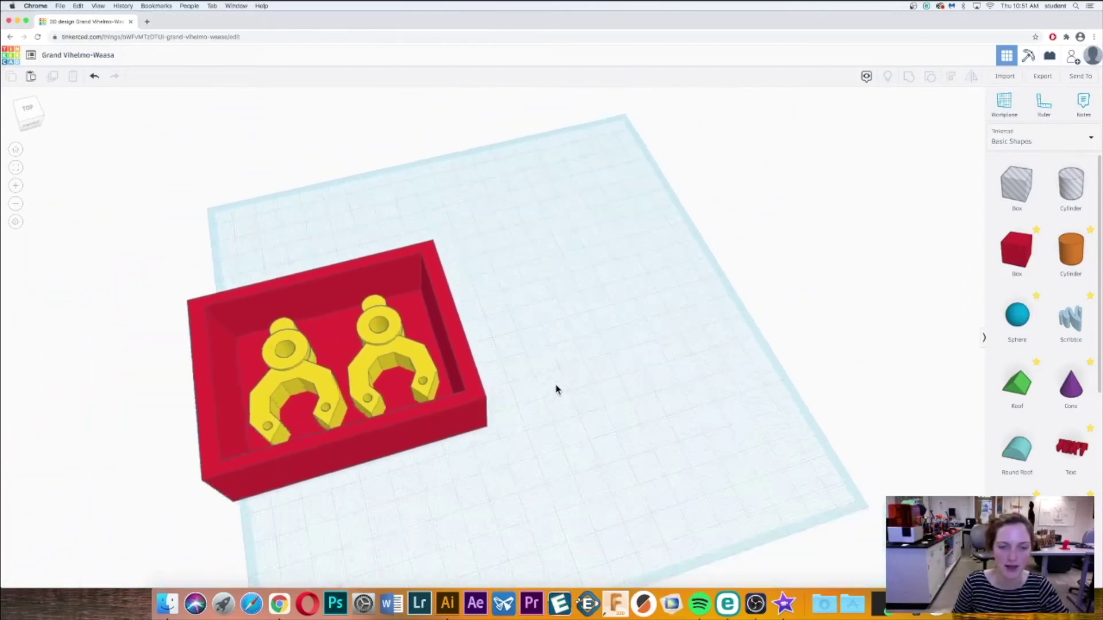
scroll(556, 389, "up", 3)
scroll(556, 389, "up", 2)
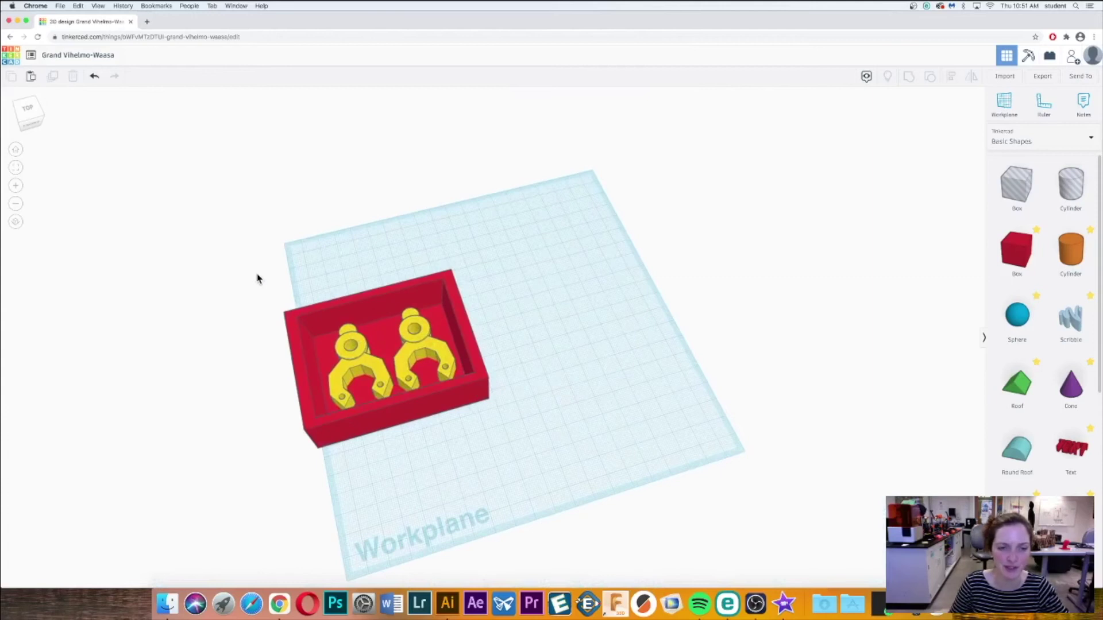
left_click_drag(255, 278, 522, 476)
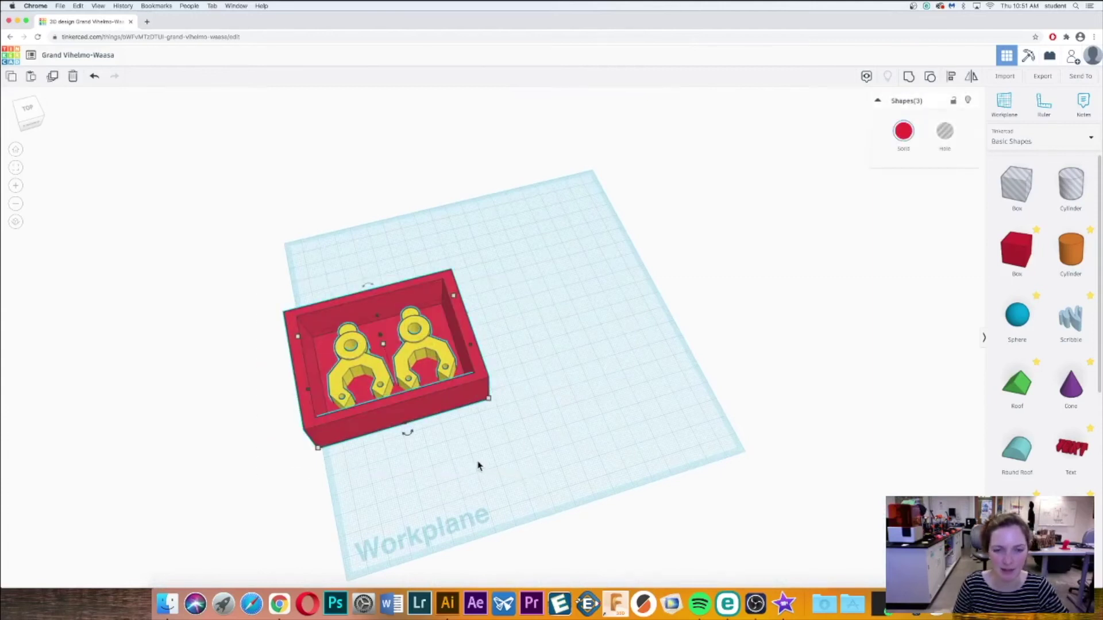
left_click(907, 81)
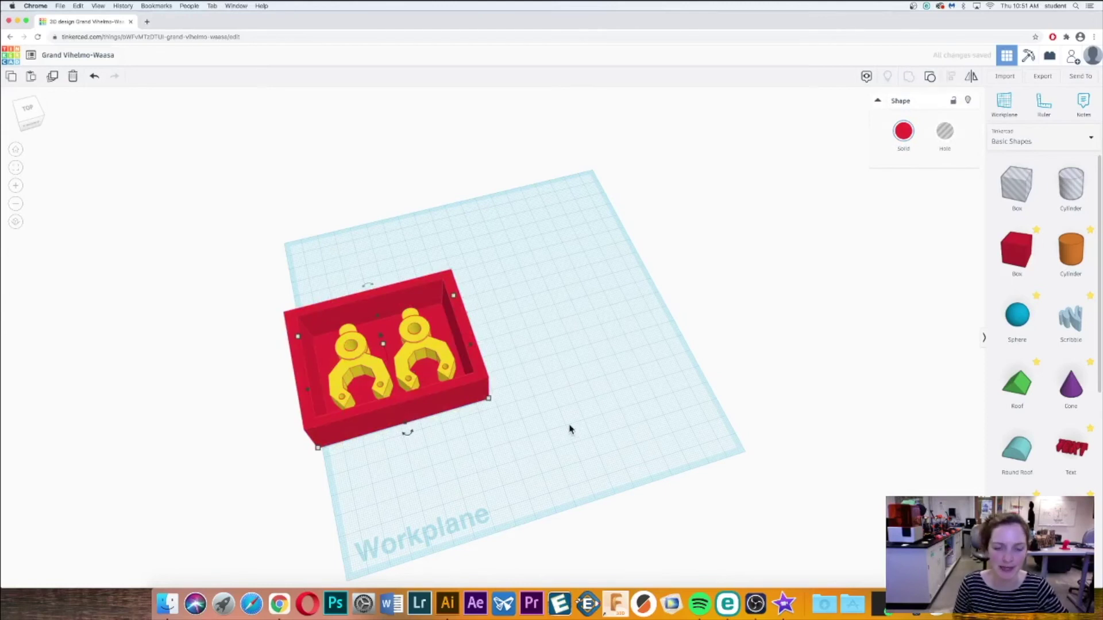
Step: Add an MKD Text shape and set its font to Sans
right_click_drag(561, 430, 486, 437)
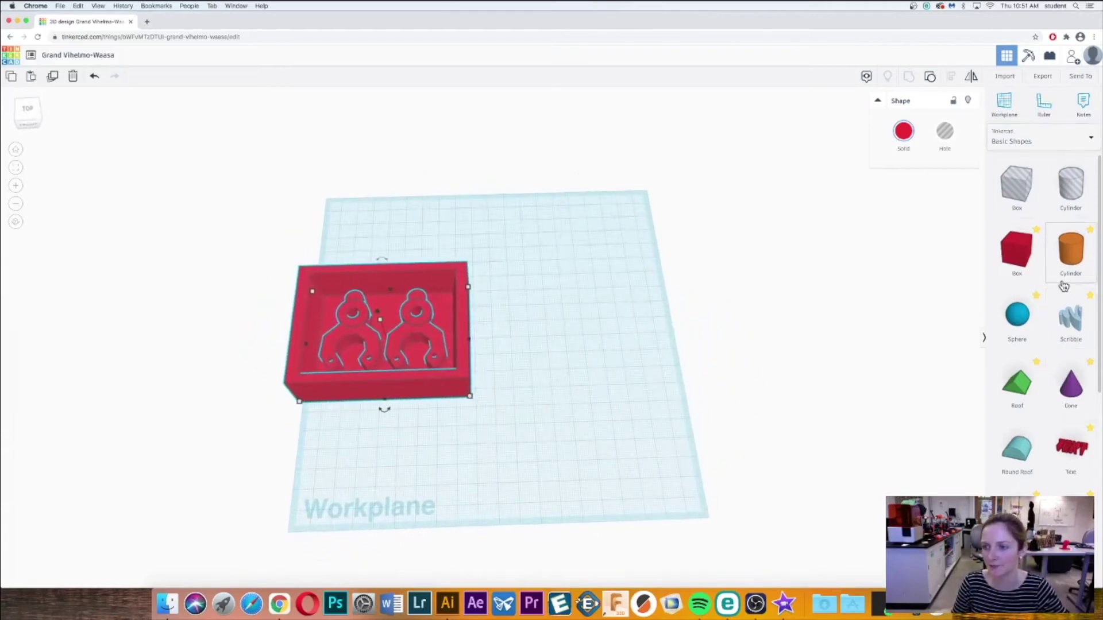
left_click_drag(1070, 448, 497, 454)
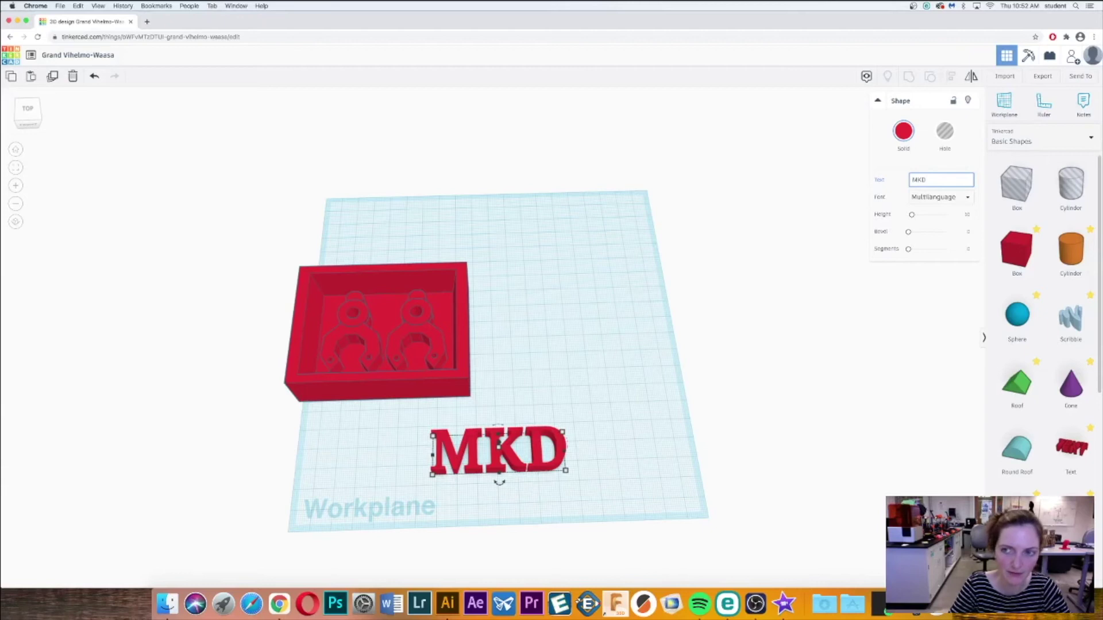
left_click(935, 198)
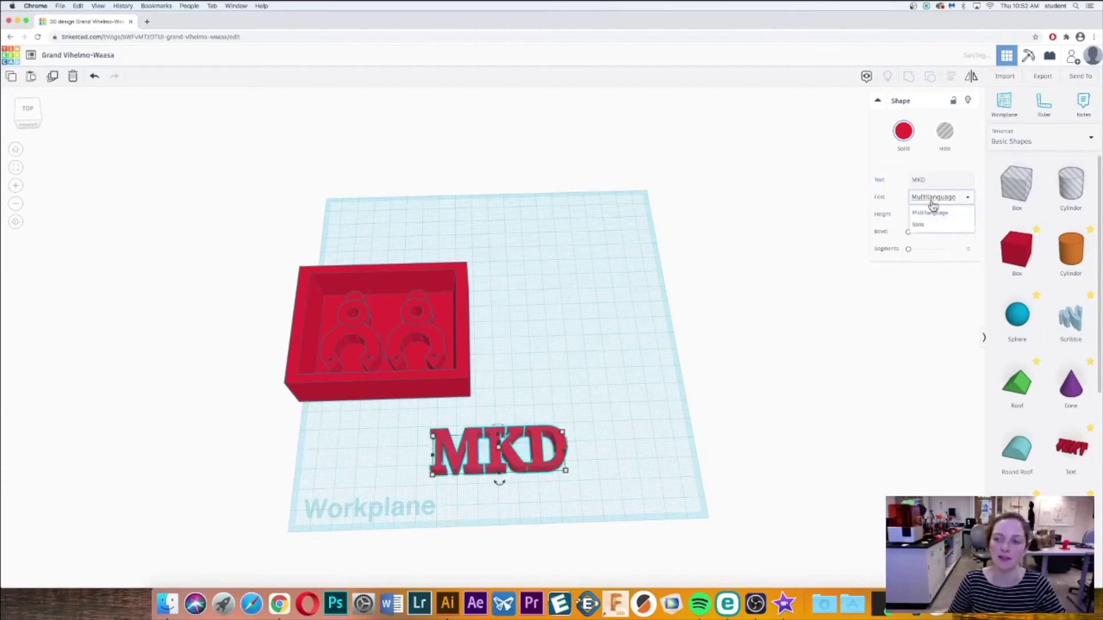
left_click(923, 232)
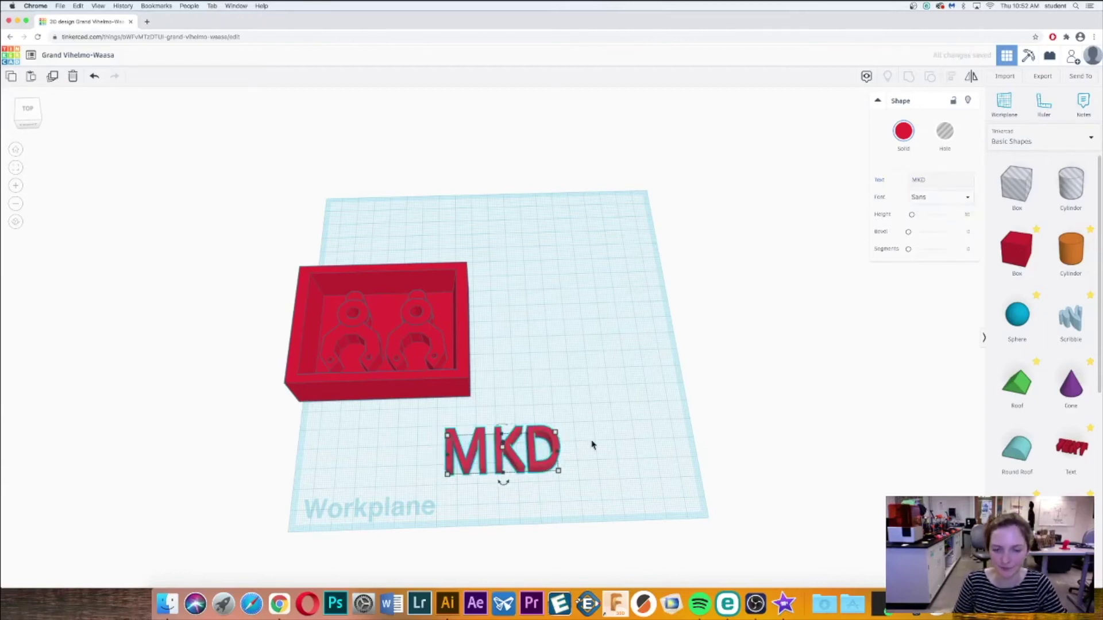
Step: Scale the MKD text down, make it a hole, and move it into the red box
right_click_drag(613, 425, 560, 454)
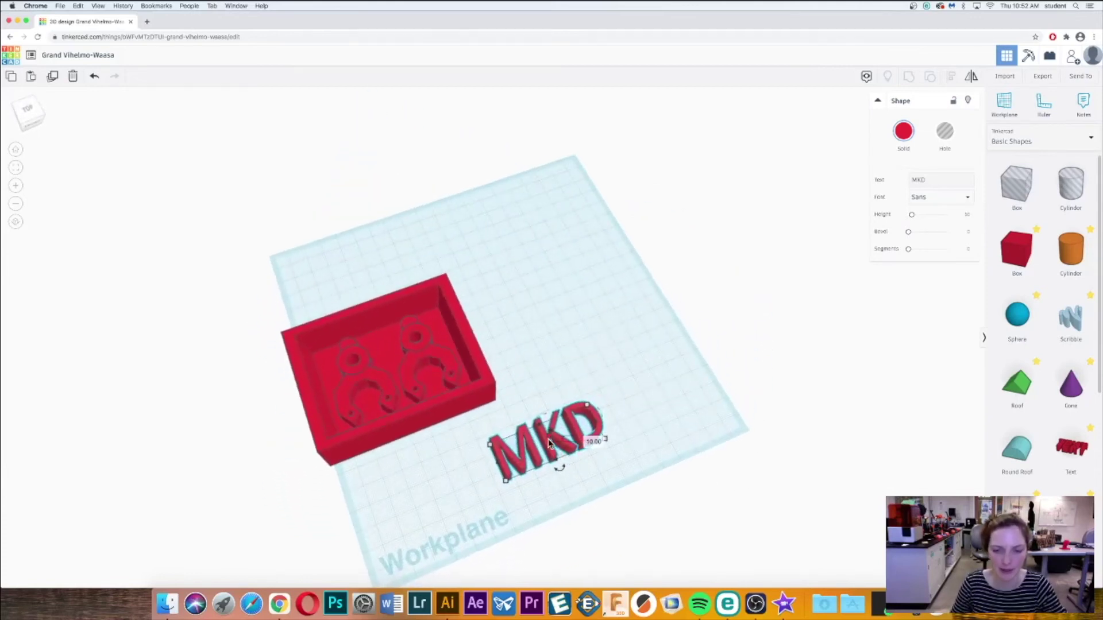
left_click_drag(593, 414, 418, 505)
left_click(944, 143)
right_click_drag(692, 337, 632, 327)
left_click_drag(476, 459, 425, 367)
Step: Align the red box over the MKD hole and group the two together
left_click(542, 430)
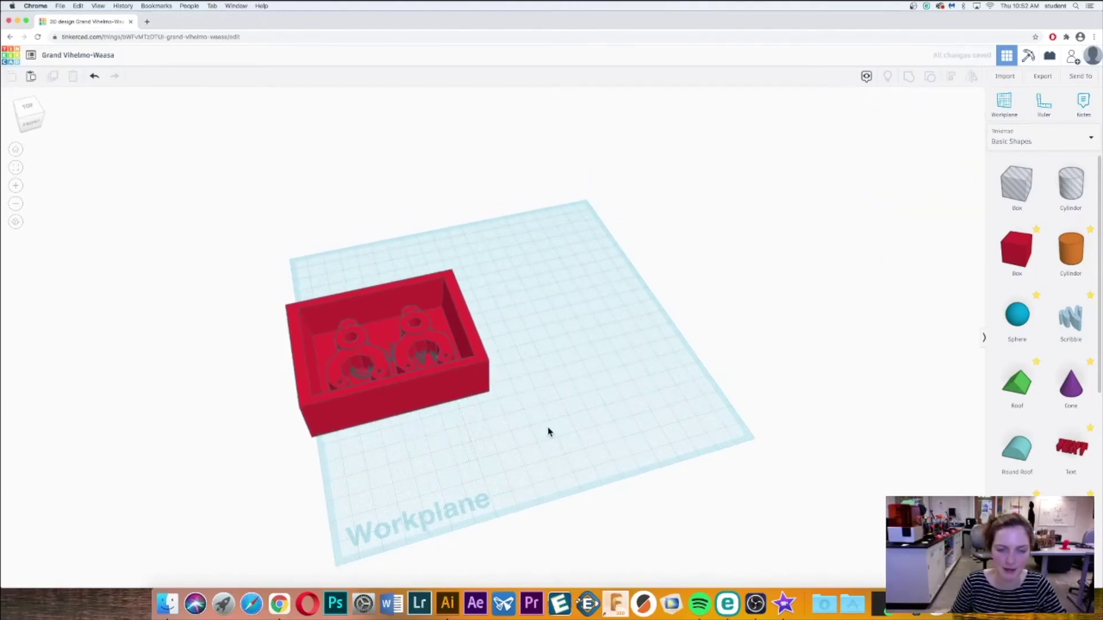
left_click_drag(492, 417, 405, 322)
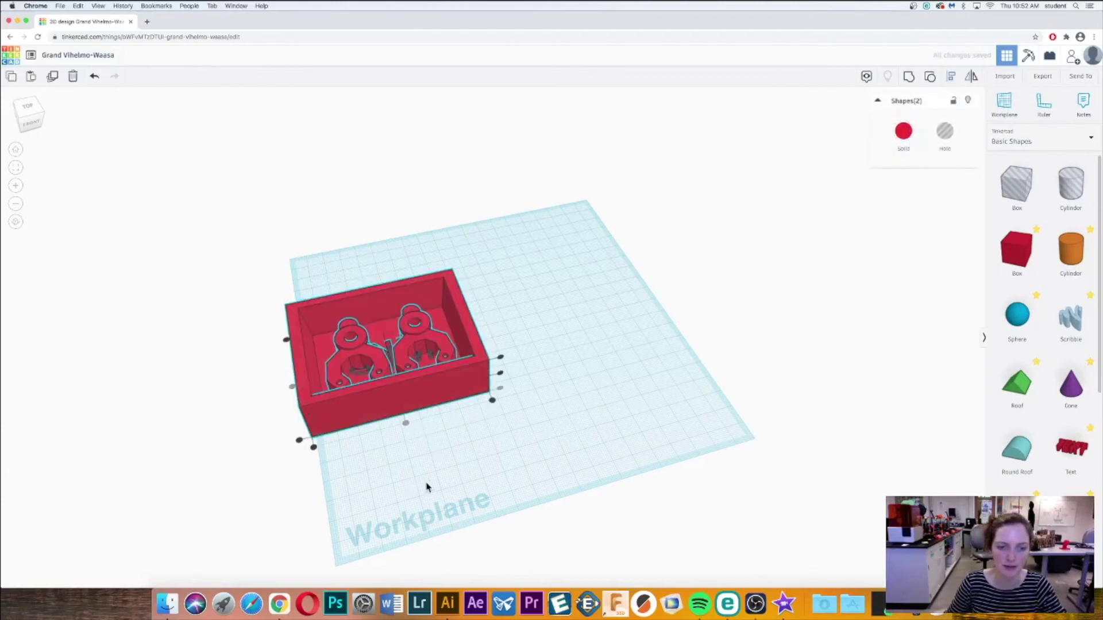
right_click_drag(469, 485, 495, 301)
left_click(495, 301)
mouse_move(451, 293)
left_mouse_down()
mouse_move(455, 271)
mouse_move(452, 282)
left_mouse_up()
right_click_drag(598, 249, 252, 345)
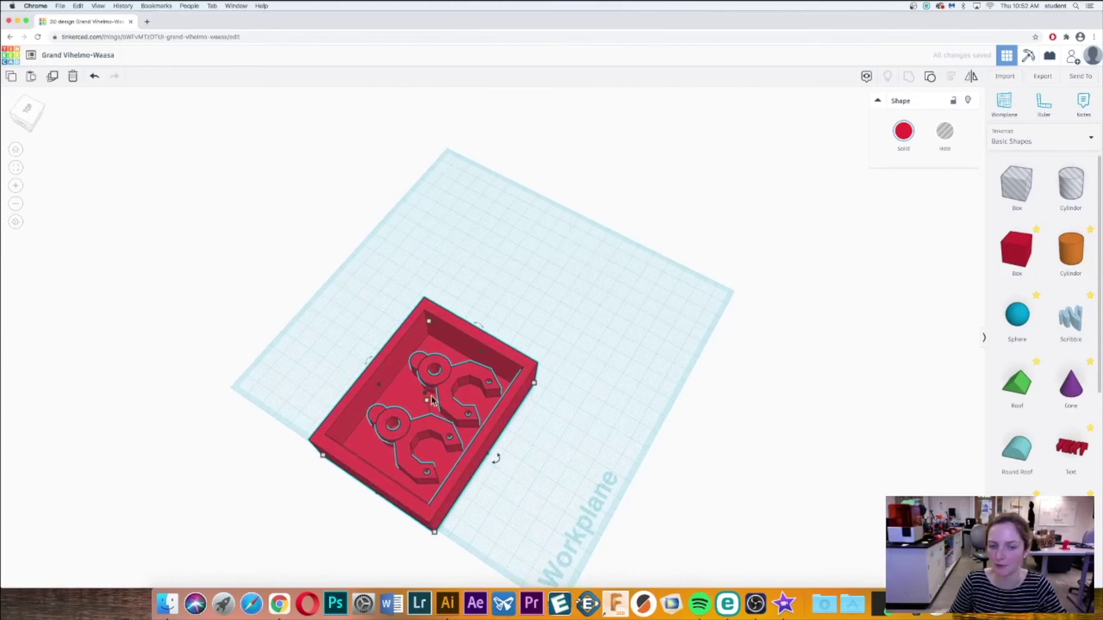
left_click_drag(427, 401, 424, 399)
right_click_drag(524, 441, 644, 432)
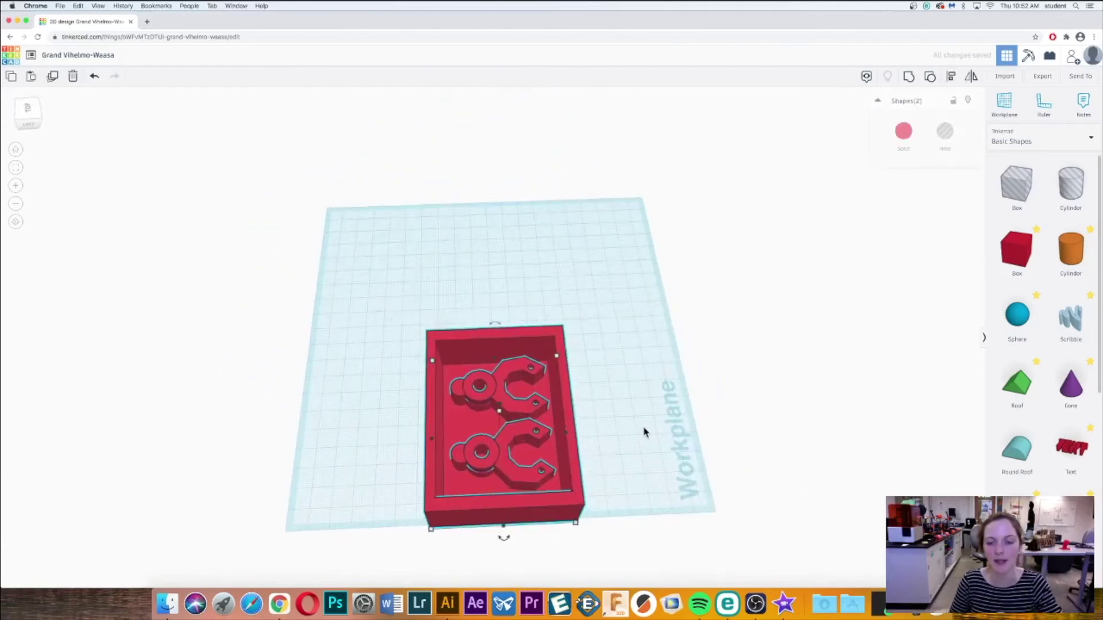
left_click(910, 83)
right_click_drag(799, 332, 472, 380)
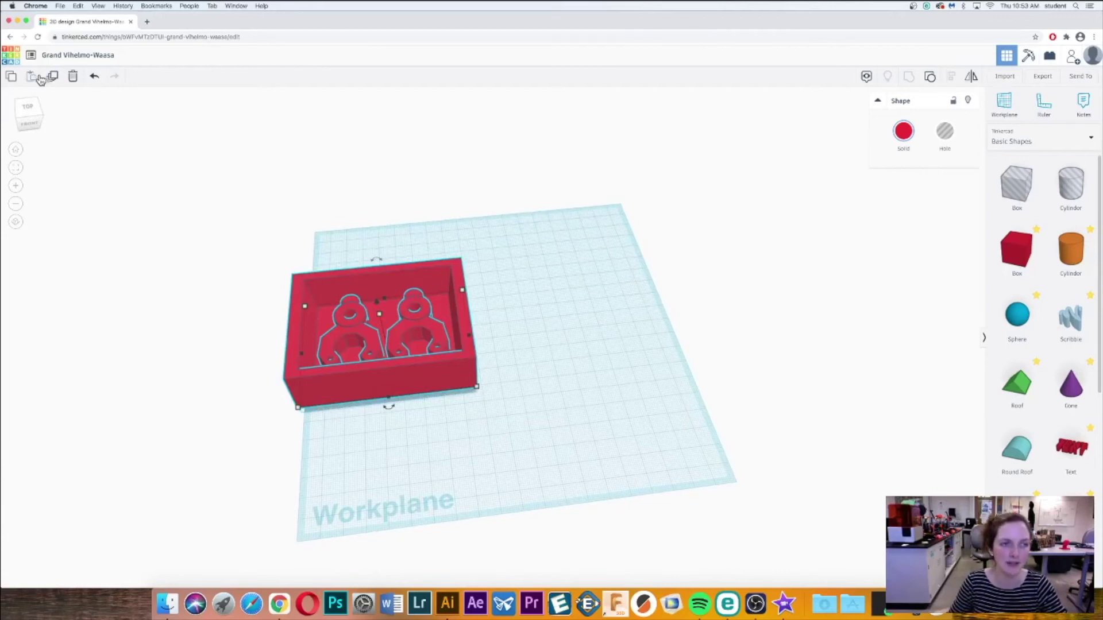
Step: Retitle the design 'MKDEarrings', then download it via Export as an .STL file
left_click(60, 56)
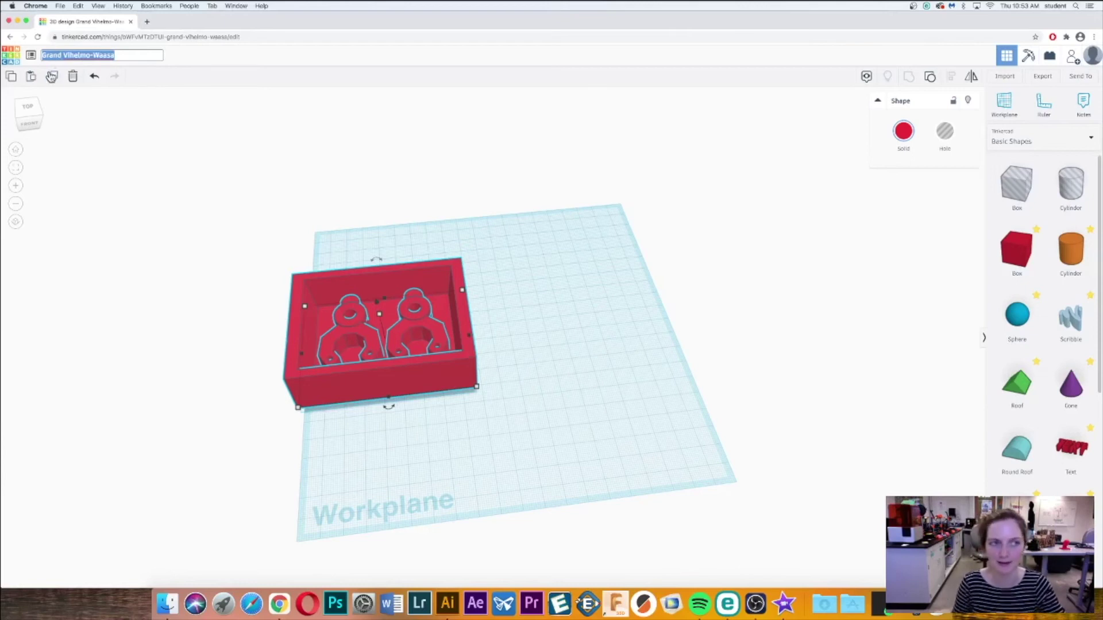
type("MKDEarrings")
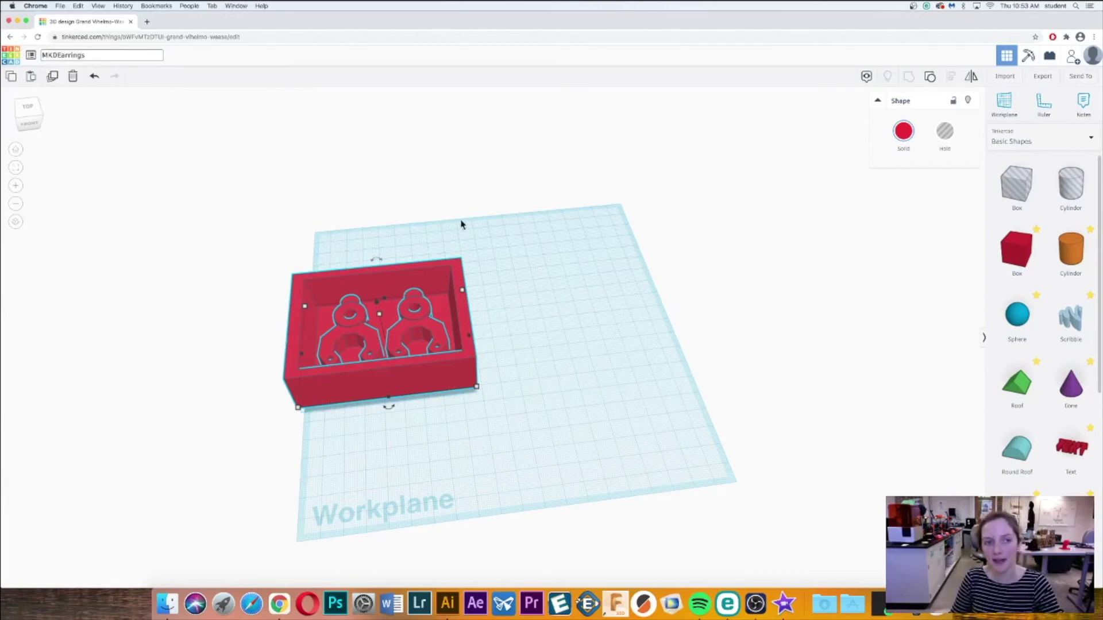
left_click(592, 147)
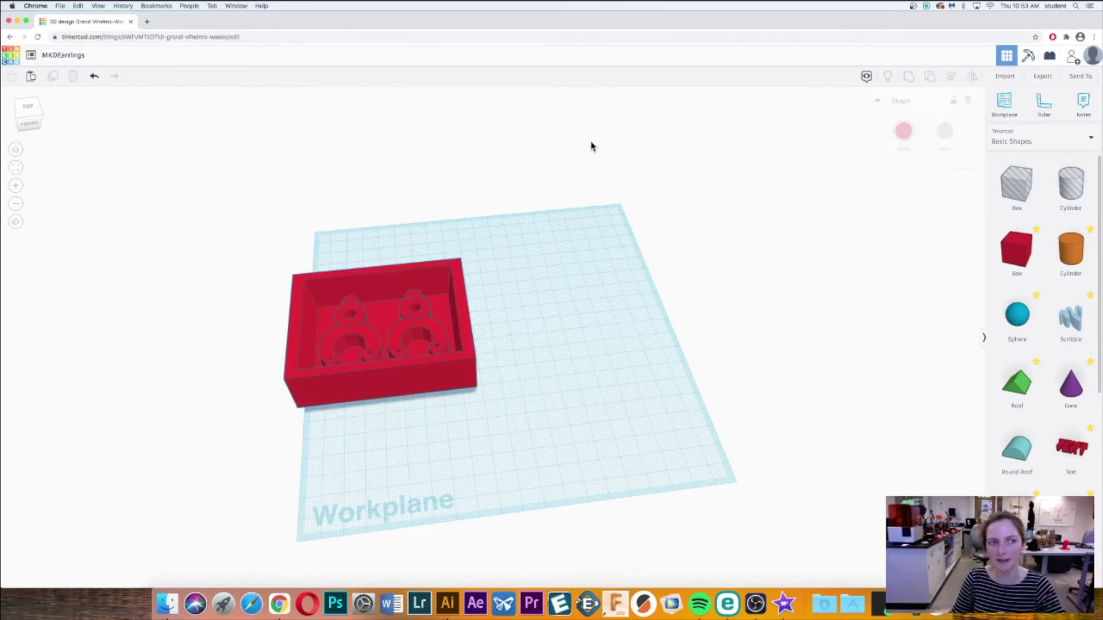
left_click(1043, 77)
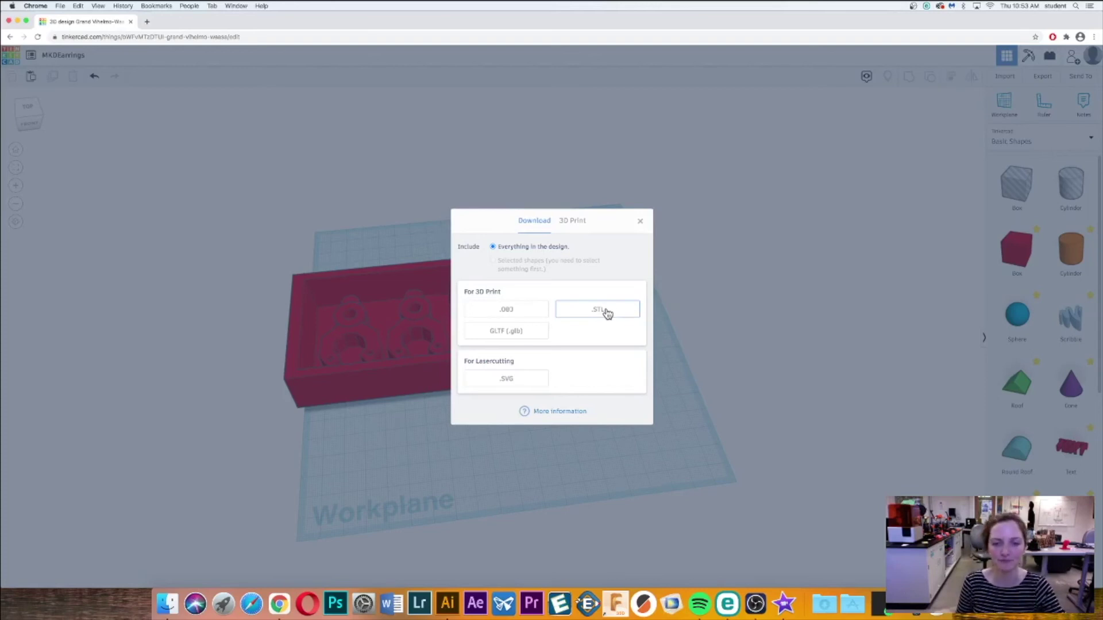
left_click(608, 313)
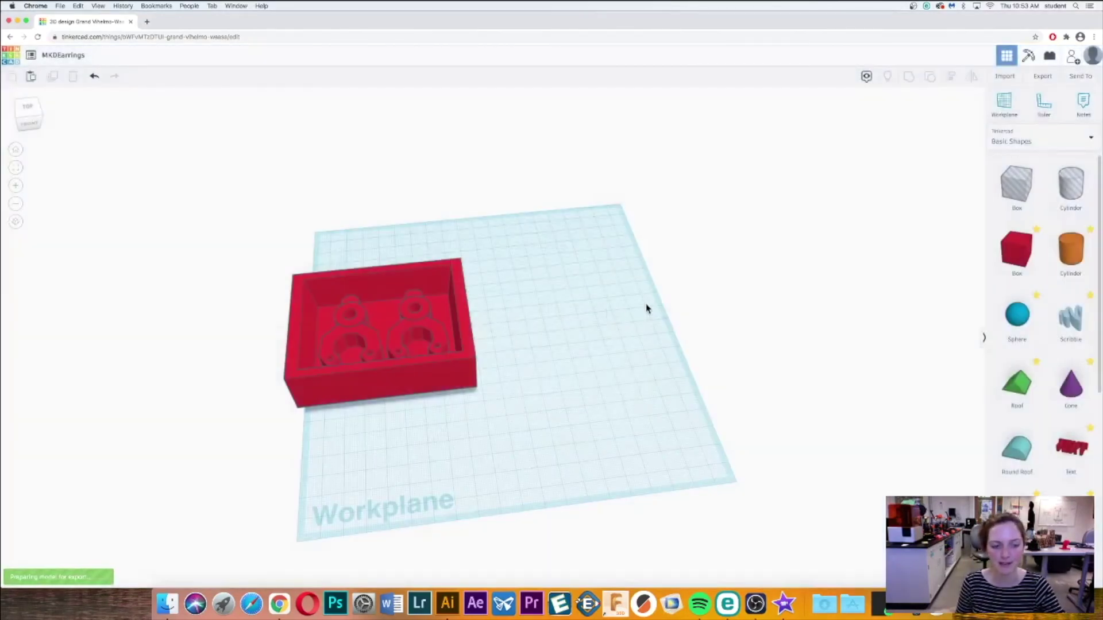